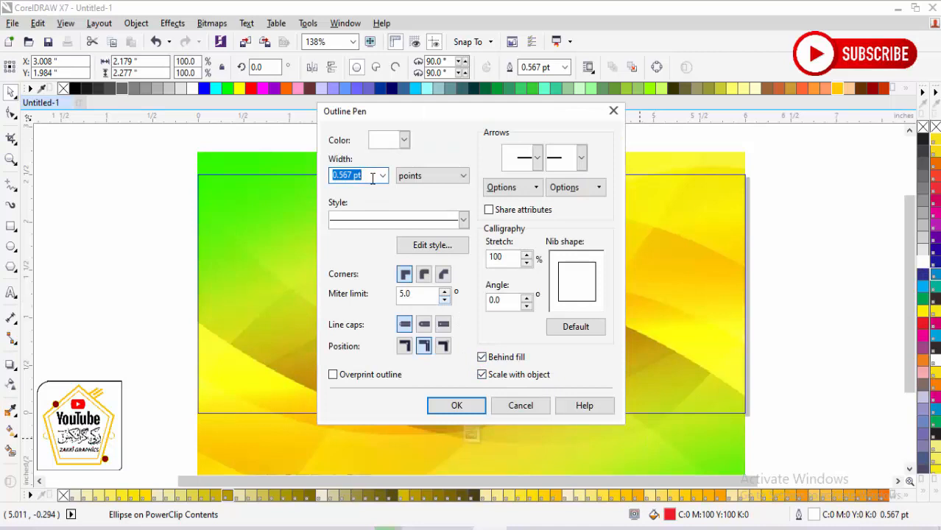
Give the red ellipse a 10 pt outline and widen it evenly about its centre to about 2.63 inches.
{"action": "left_click", "coordinate": [805, 271]}
{"action": "left_click", "coordinate": [563, 252]}
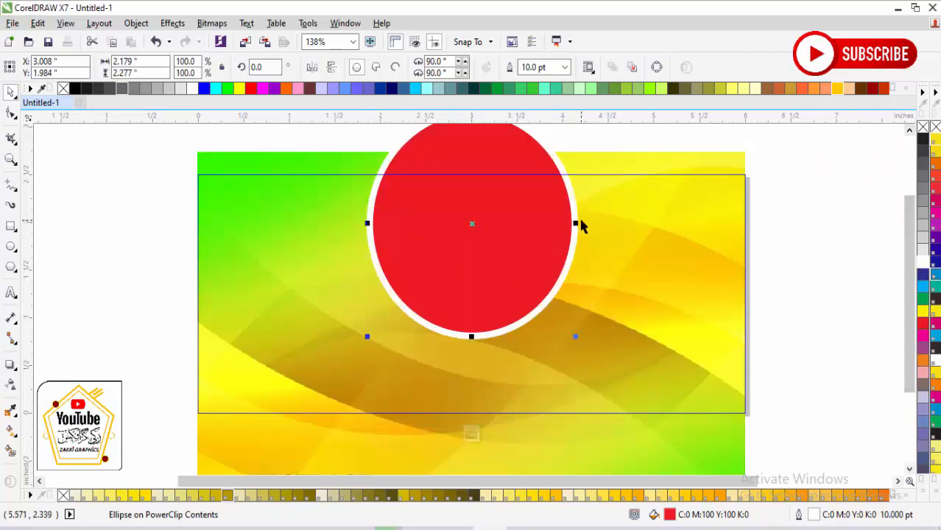
{"action": "left_click_drag", "start_coordinate": [577, 223], "coordinate": [599, 237]}
Try removing the white outline from the red ellipse and undo the removal.
{"action": "right_click", "coordinate": [923, 128]}
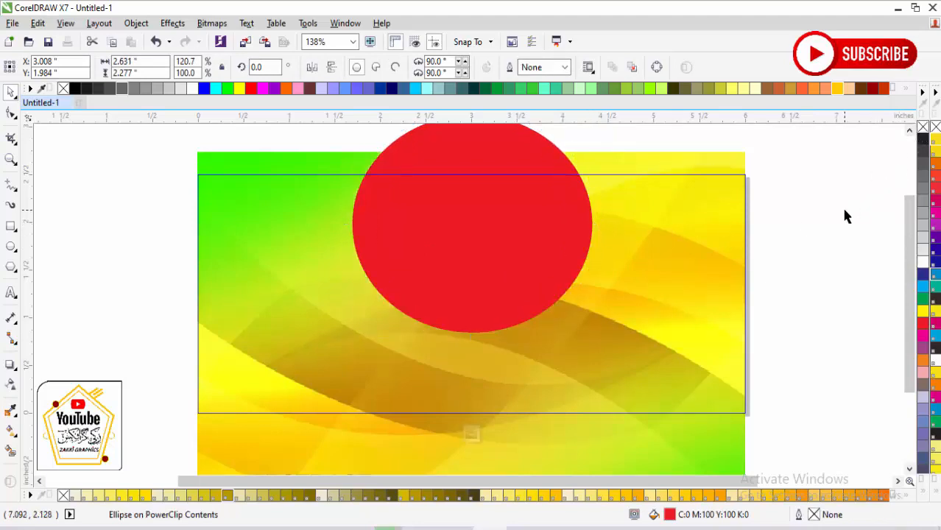
{"action": "left_click", "coordinate": [845, 212]}
{"action": "left_click", "coordinate": [549, 255]}
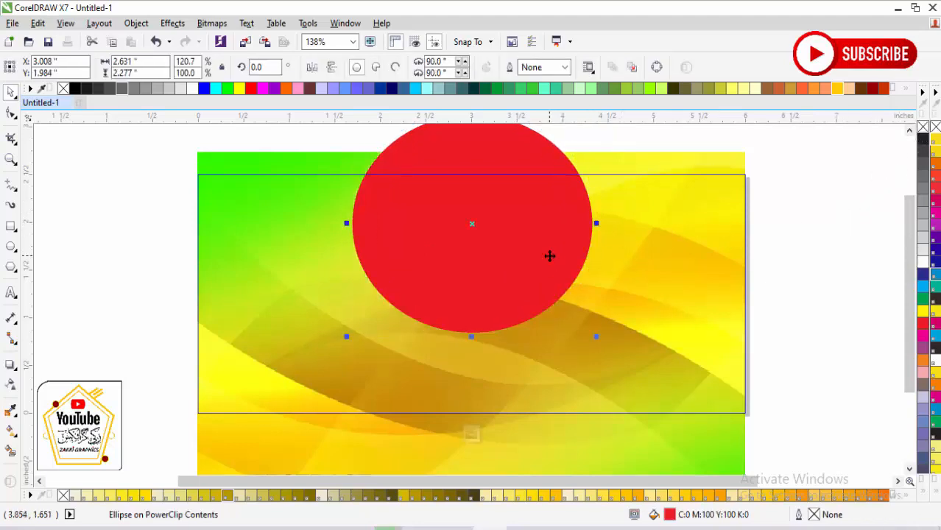
{"action": "key", "text": "ctrl+z"}
Finish editing the PowerClip contents so the background and red ellipse are clipped to the banner rectangle.
{"action": "left_click", "coordinate": [670, 250]}
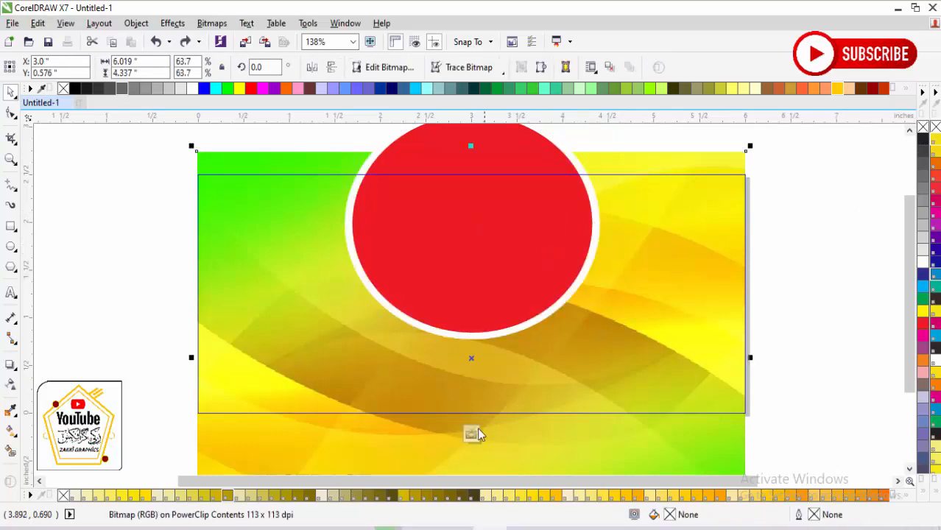
{"action": "left_click", "coordinate": [472, 432]}
{"action": "left_click", "coordinate": [758, 246]}
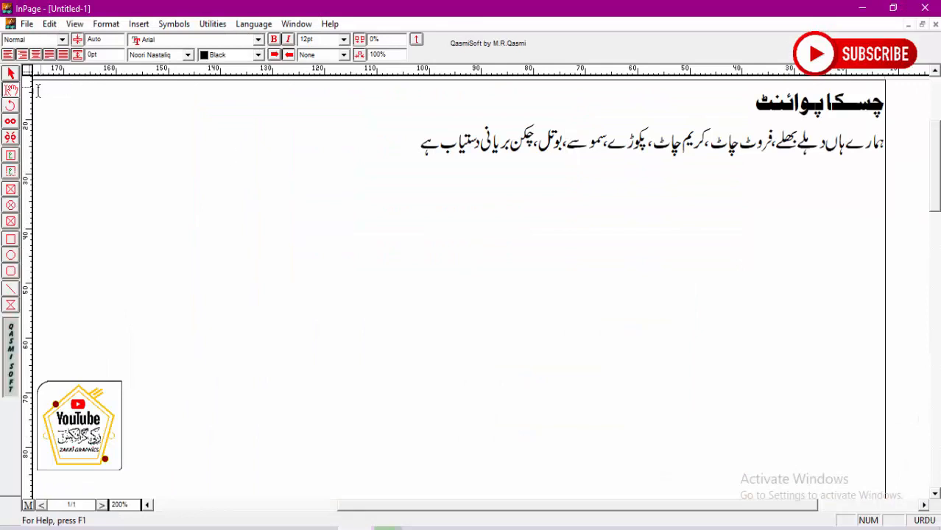
In InPage, copy the text frame containing the Urdu heading and the menu line.
{"action": "left_click", "coordinate": [11, 73]}
{"action": "left_click", "coordinate": [419, 304]}
{"action": "right_click", "coordinate": [419, 302]}
{"action": "left_click", "coordinate": [442, 360]}
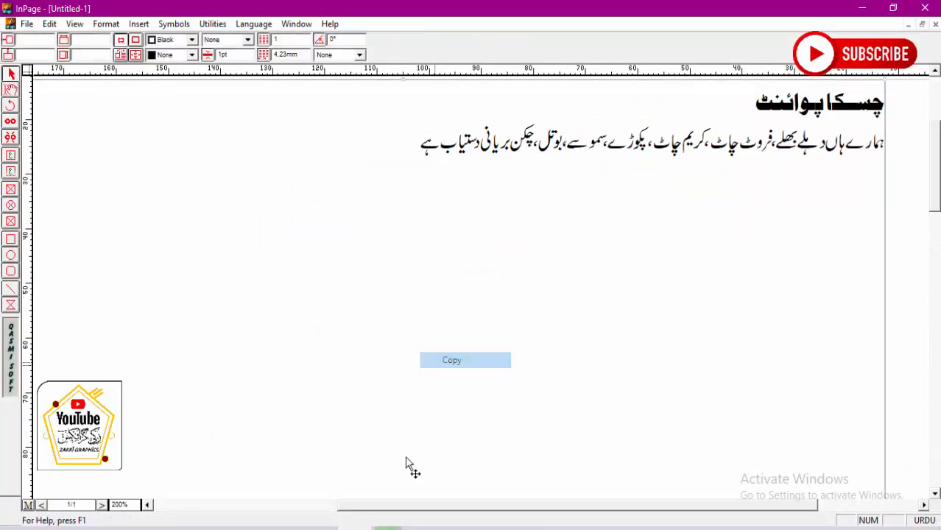
Switch to CorelDRAW, paste the Urdu text scaled to 5%, and place it along the banner's lower edge.
{"action": "key", "text": "alt+Tab"}
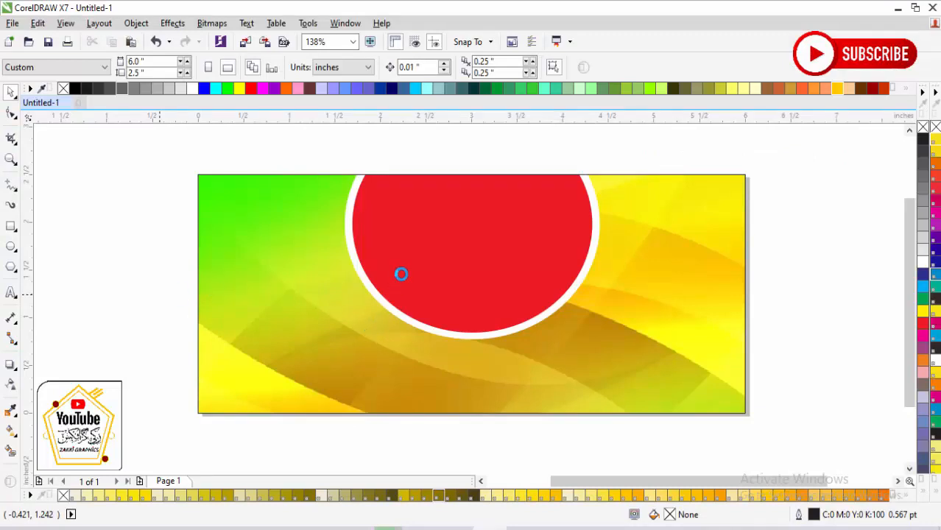
{"action": "key", "text": "ctrl+v"}
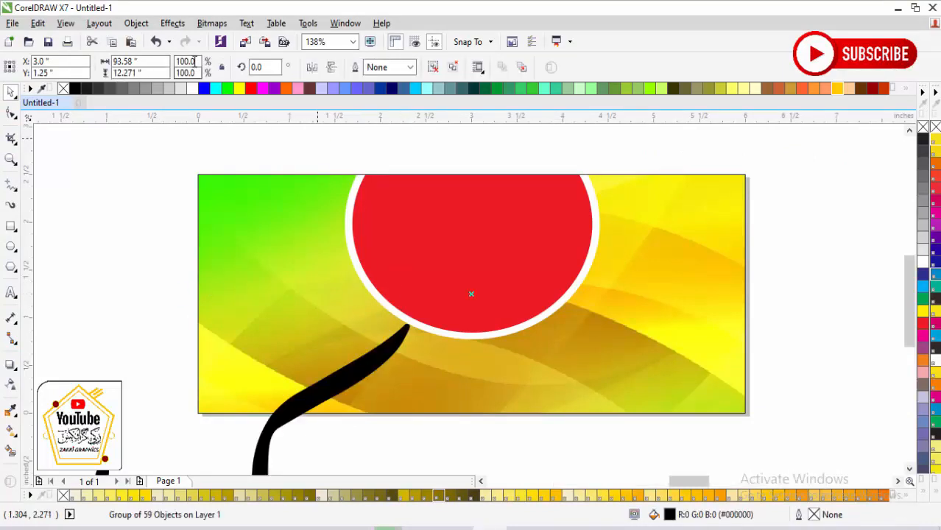
{"action": "type", "text": "5"}
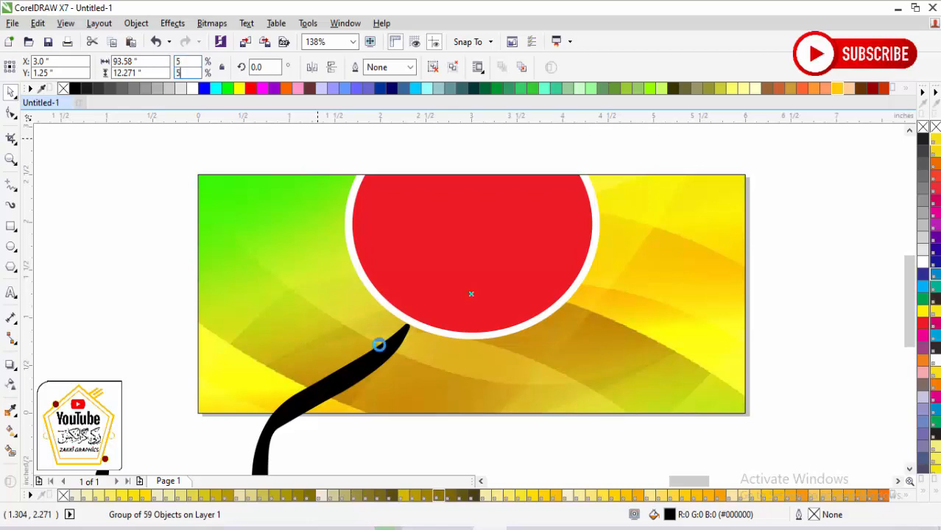
{"action": "key", "text": "Return"}
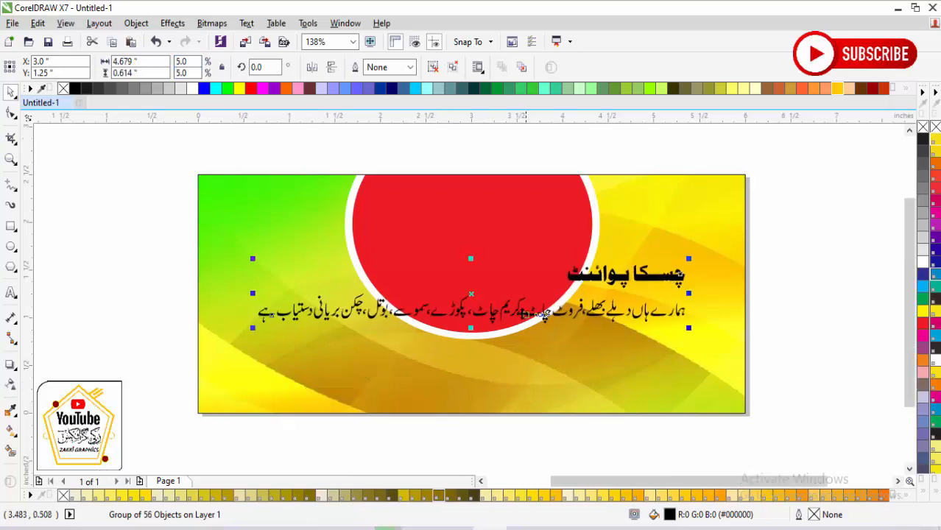
{"action": "left_click_drag", "start_coordinate": [524, 312], "coordinate": [524, 396]}
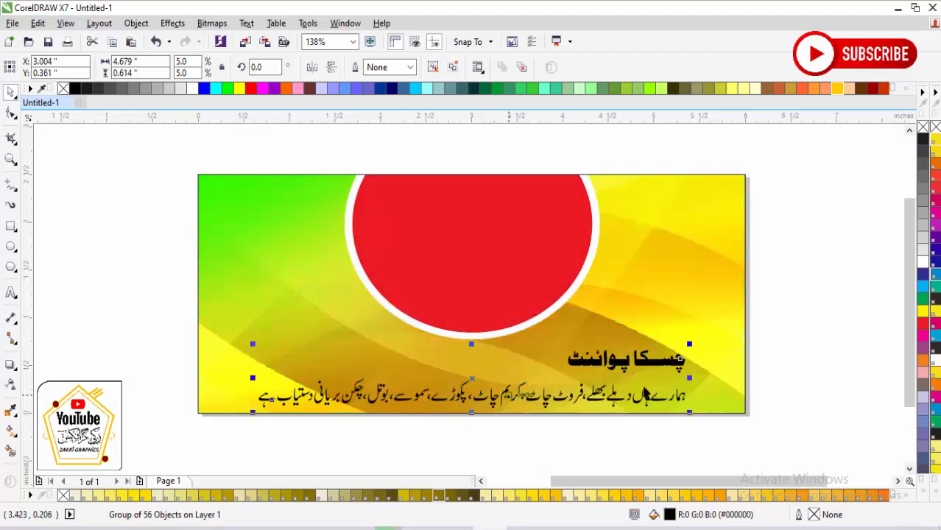
Add the text "vip" inside the red circle in bold Bitstream Vera Sans.
{"action": "left_click_drag", "start_coordinate": [334, 147], "coordinate": [566, 305]}
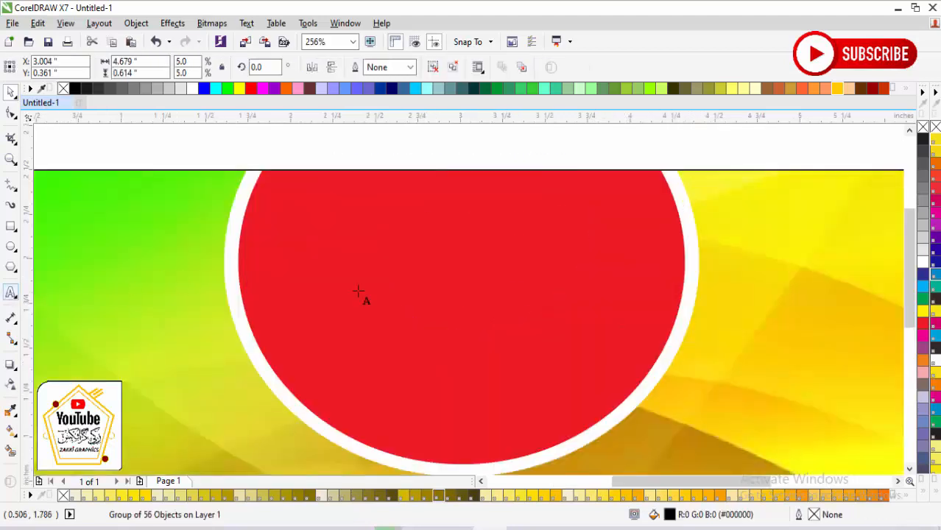
{"action": "left_click", "coordinate": [382, 293]}
{"action": "type", "text": "vid"}
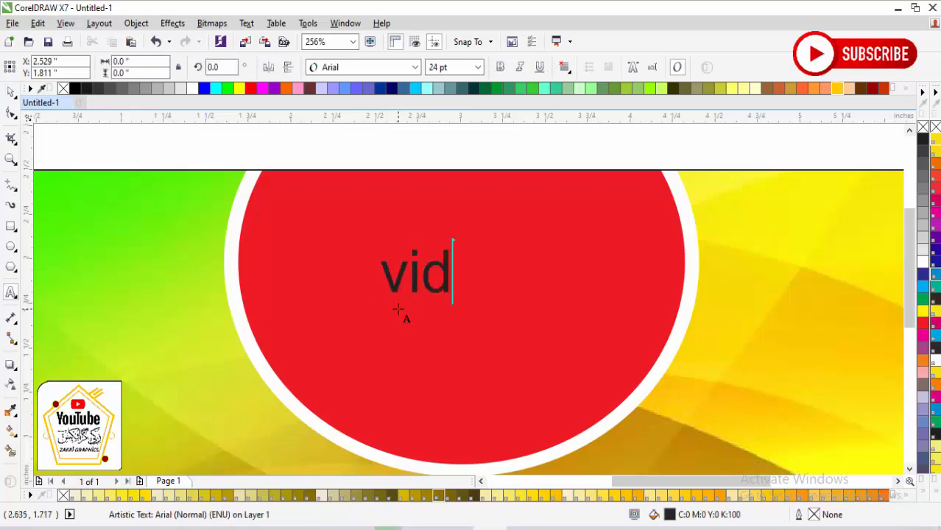
{"action": "key", "text": "BackSpace"}
{"action": "type", "text": "p"}
{"action": "left_click", "coordinate": [10, 93]}
{"action": "left_click", "coordinate": [382, 73]}
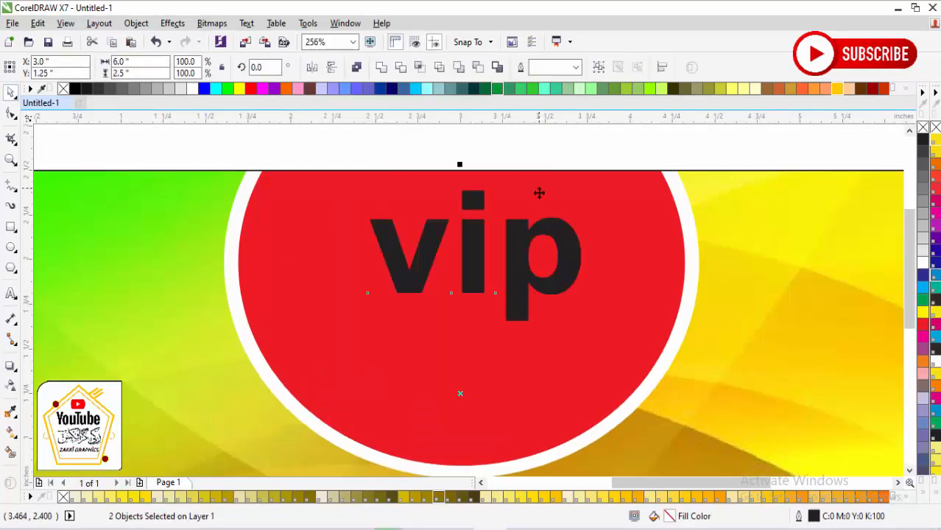
Enlarge "vip" to about 1.47 inches wide in the upper part of the circle and fill it white.
{"action": "left_click", "coordinate": [548, 140]}
{"action": "left_click", "coordinate": [546, 279]}
{"action": "left_click_drag", "start_coordinate": [571, 185], "coordinate": [589, 172]}
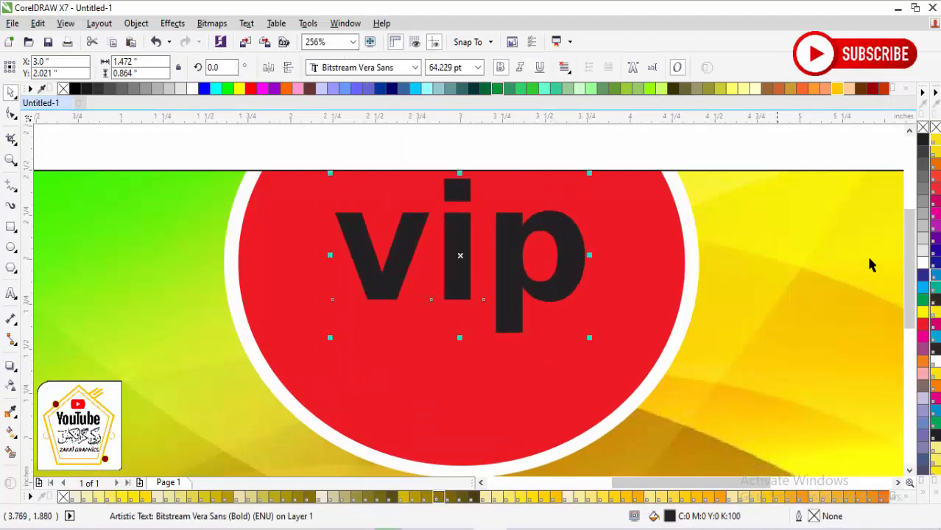
{"action": "left_click", "coordinate": [923, 259]}
{"action": "left_click", "coordinate": [618, 163]}
{"action": "key", "text": "F4"}
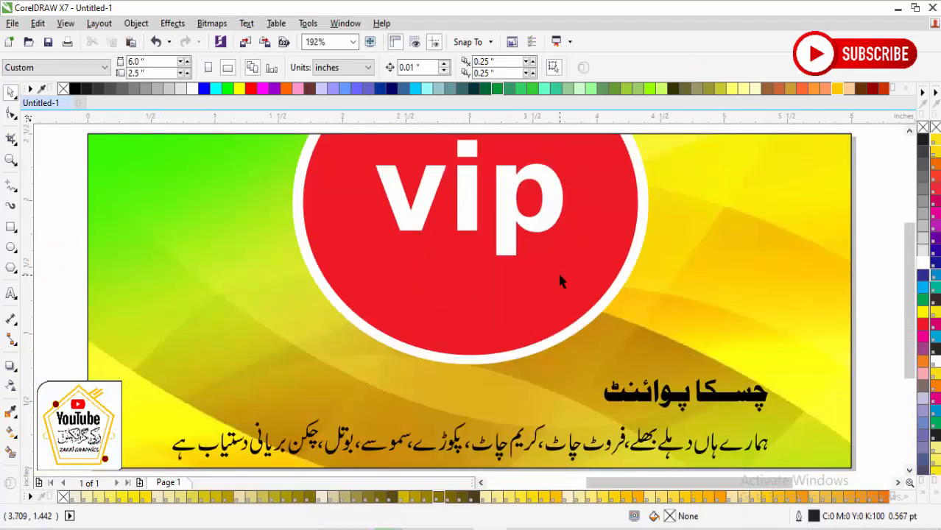
Ungroup the pasted Urdu text into separate objects.
{"action": "left_click", "coordinate": [709, 401]}
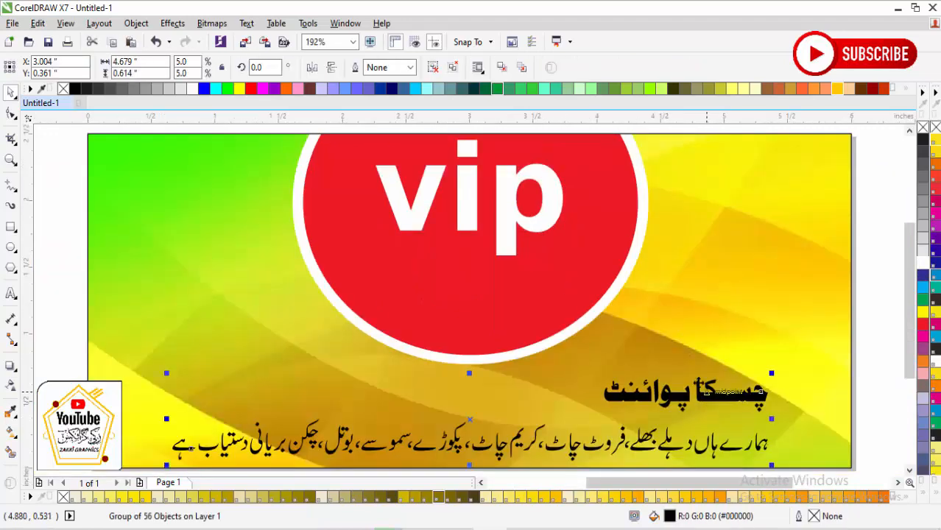
{"action": "left_click", "coordinate": [433, 68]}
{"action": "key", "text": "ctrl+z"}
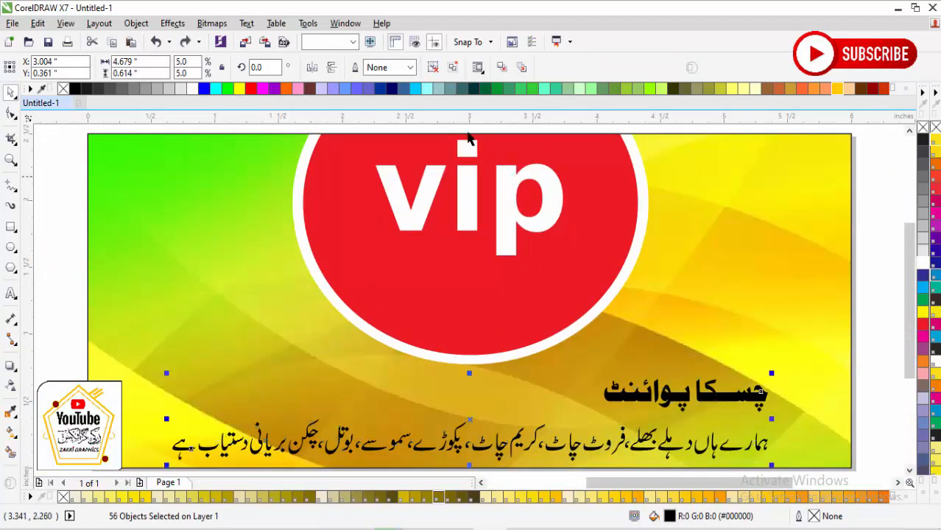
{"action": "left_click", "coordinate": [433, 69]}
{"action": "left_click", "coordinate": [868, 388]}
Move the first word of the Urdu heading closer to the second and weld the whole heading into one curve.
{"action": "key", "text": "F2"}
{"action": "left_click_drag", "start_coordinate": [858, 366], "coordinate": [547, 421]}
{"action": "left_click_drag", "start_coordinate": [728, 238], "coordinate": [447, 370]}
{"action": "left_click_drag", "start_coordinate": [507, 319], "coordinate": [498, 318]}
{"action": "left_click_drag", "start_coordinate": [625, 346], "coordinate": [623, 346]}
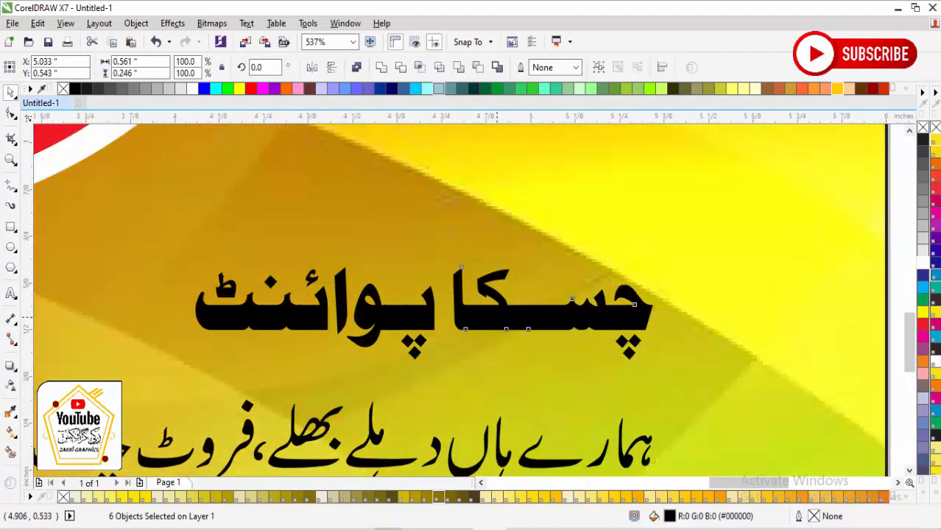
{"action": "left_click_drag", "start_coordinate": [638, 379], "coordinate": [650, 376]}
{"action": "left_click", "coordinate": [381, 67]}
{"action": "key", "text": "F4"}
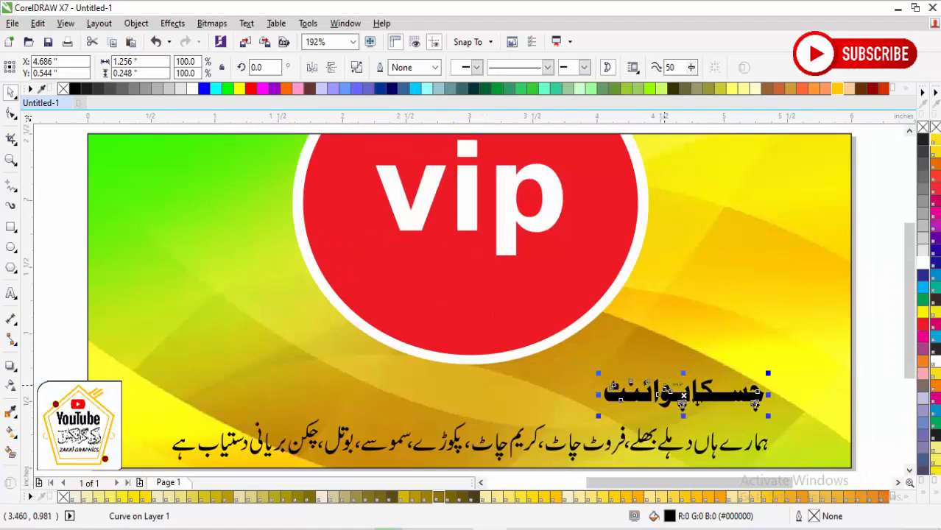
Move the Urdu heading onto the red circle below "vip" and enlarge it proportionally to about 1.82 inches wide.
{"action": "left_click_drag", "start_coordinate": [682, 404], "coordinate": [469, 297]}
{"action": "key", "text": "shift+F2"}
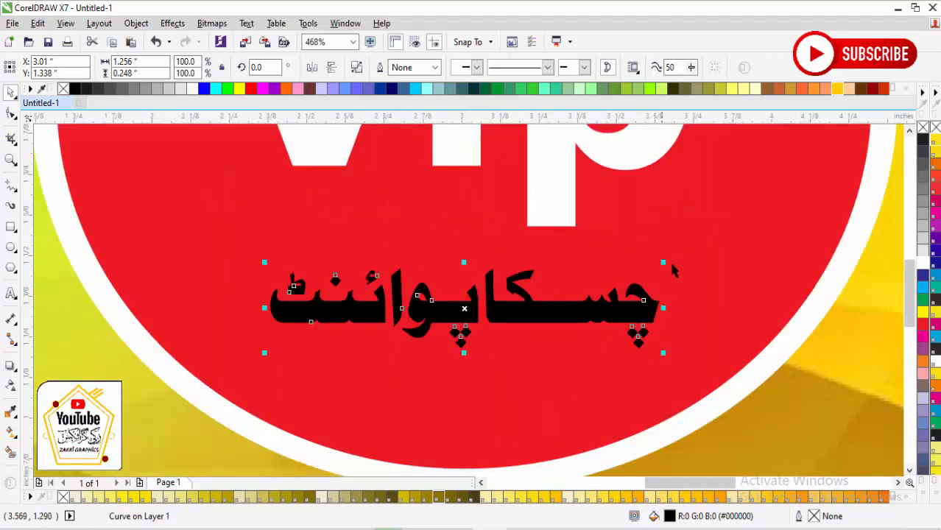
{"action": "left_click_drag", "start_coordinate": [664, 261], "coordinate": [733, 247]}
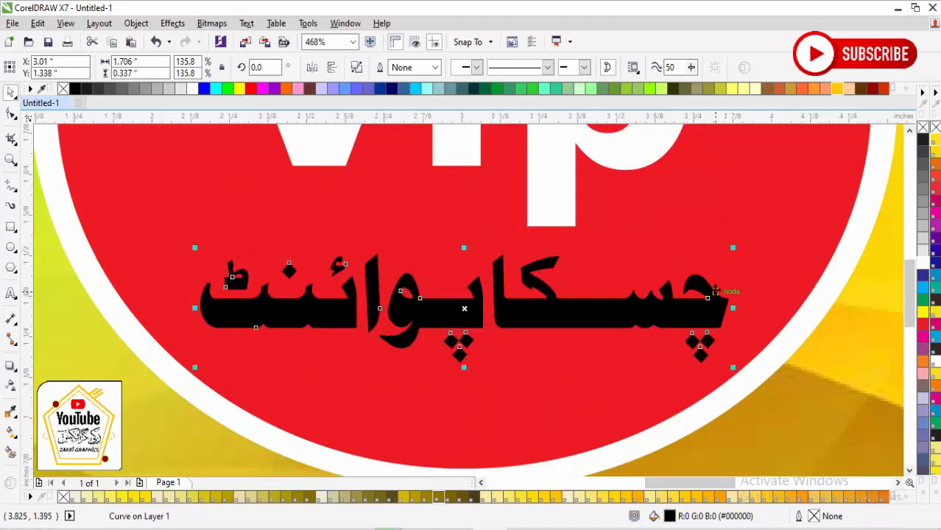
{"action": "left_click_drag", "start_coordinate": [707, 298], "coordinate": [706, 289]}
{"action": "left_click_drag", "start_coordinate": [733, 235], "coordinate": [750, 230]}
{"action": "left_click_drag", "start_coordinate": [689, 303], "coordinate": [691, 315]}
Fill the Urdu heading dark blue and give it a white 2 pt outline behind the fill that scales with the object.
{"action": "left_click", "coordinate": [922, 276]}
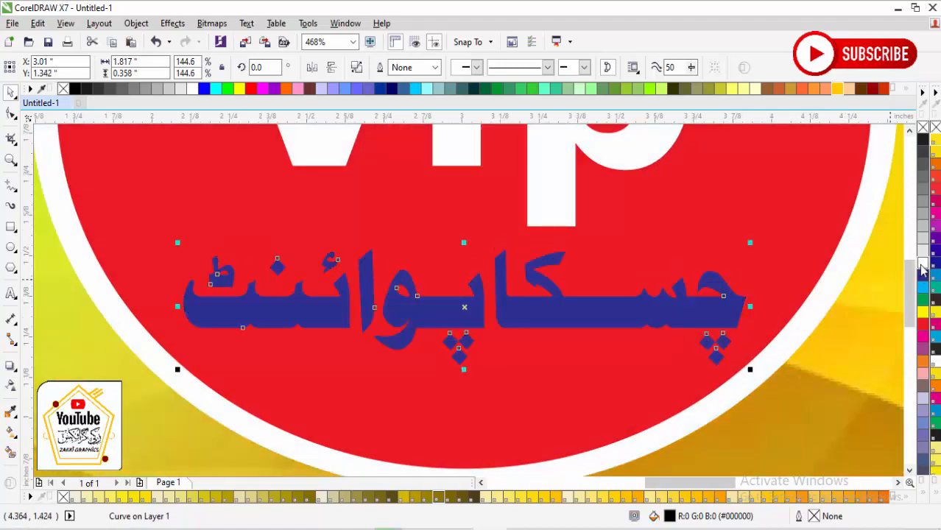
{"action": "right_click", "coordinate": [922, 263]}
{"action": "key", "text": "F12"}
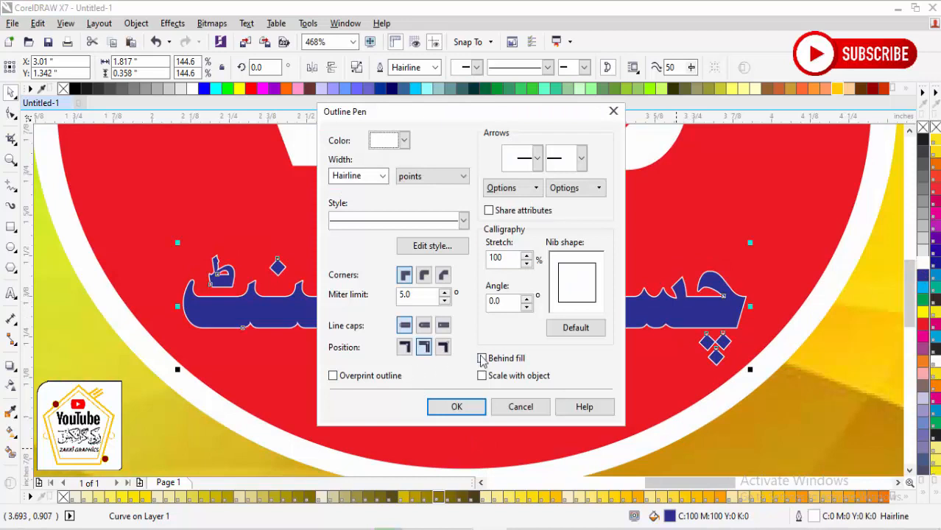
{"action": "double_click", "coordinate": [366, 178]}
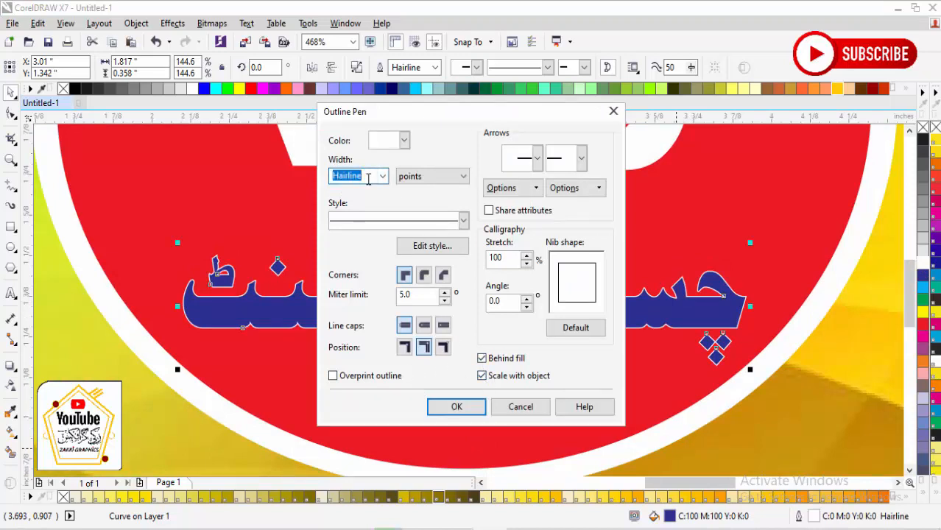
{"action": "type", "text": "2"}
{"action": "key", "text": "Return"}
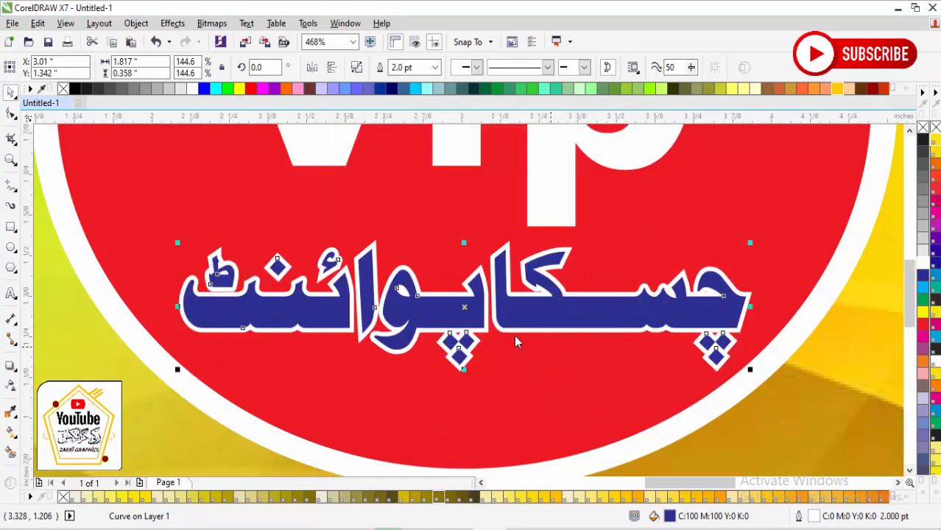
Set the Urdu heading's outline to rounded corners.
{"action": "key", "text": "F12"}
{"action": "left_click", "coordinate": [426, 274]}
{"action": "left_click", "coordinate": [453, 406]}
{"action": "left_click_drag", "start_coordinate": [557, 309], "coordinate": [563, 375]}
{"action": "key", "text": "ctrl+z"}
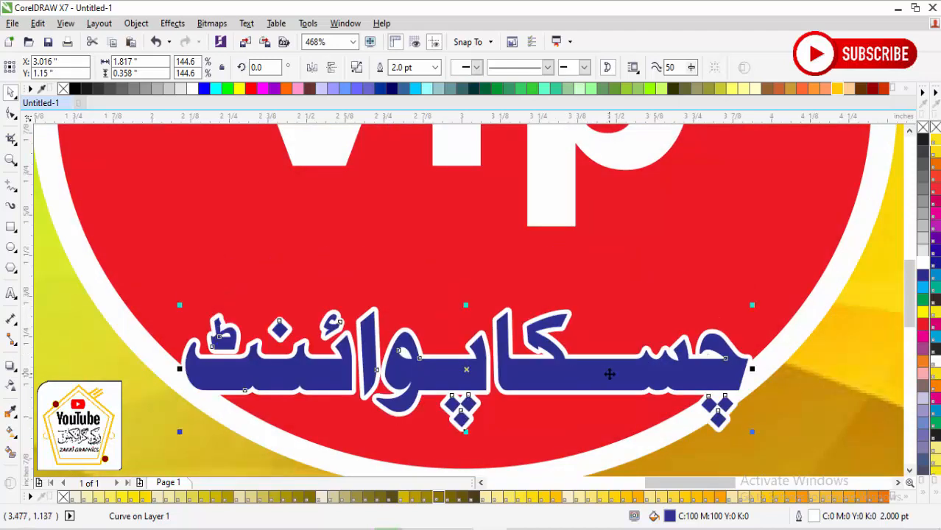
{"action": "key", "text": "ctrl+z"}
{"action": "left_click_drag", "start_coordinate": [578, 330], "coordinate": [610, 385]}
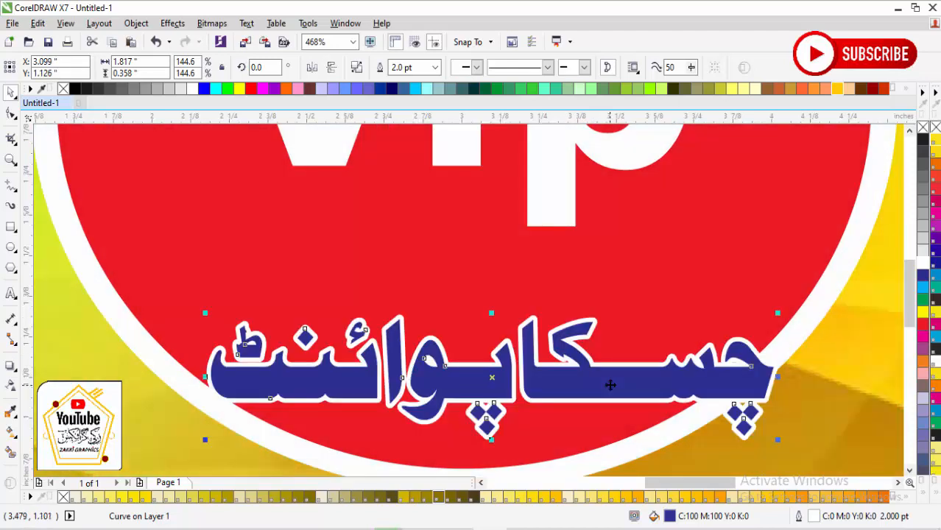
{"action": "key", "text": "ctrl+z"}
Place a duplicate of the Urdu heading just below the original and set the original's outline width to 5 pt.
{"action": "left_click_drag", "start_coordinate": [632, 319], "coordinate": [679, 407]}
{"action": "left_click", "coordinate": [628, 323]}
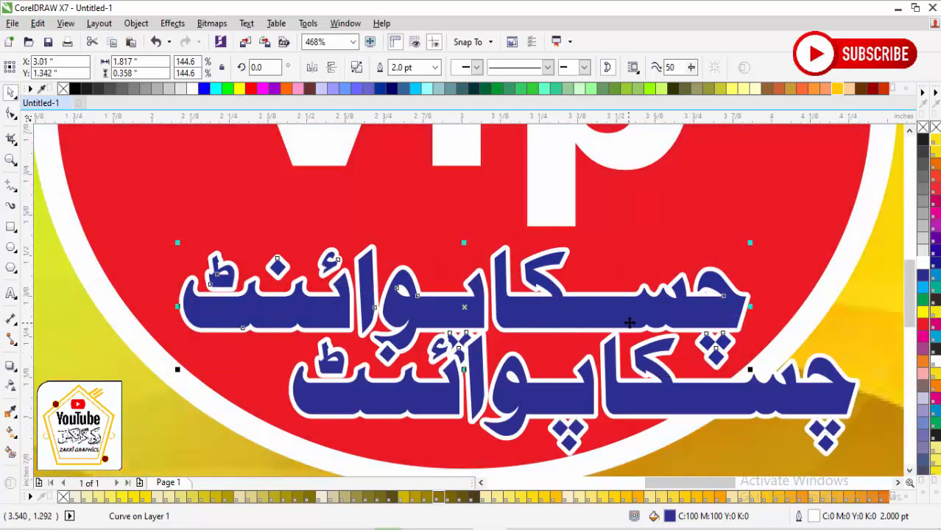
{"action": "key", "text": "F12"}
{"action": "left_click", "coordinate": [369, 176]}
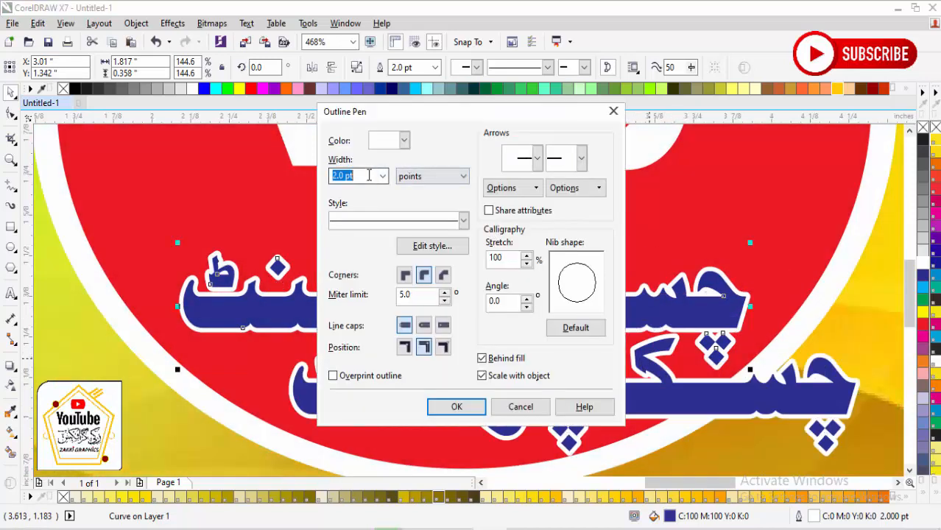
{"action": "type", "text": "5"}
{"action": "key", "text": "Return"}
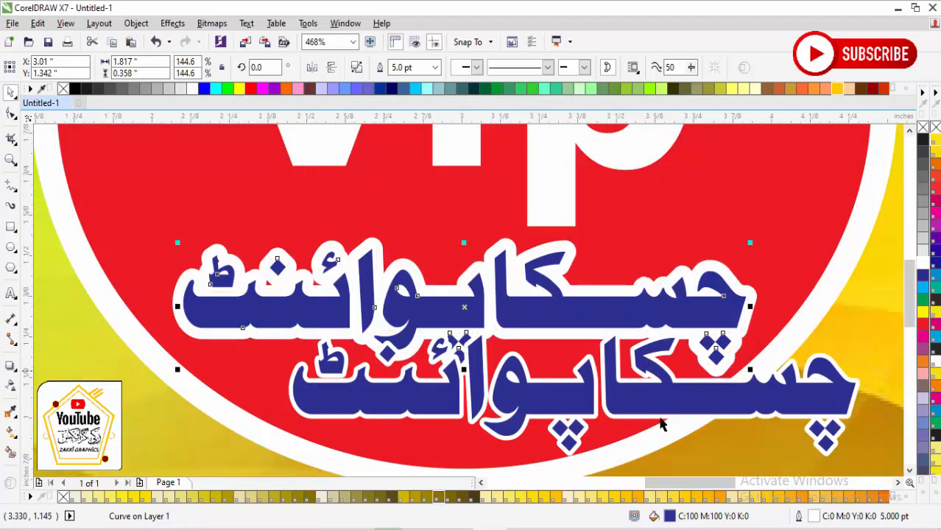
Centre the duplicate heading on the original and colour its 2 pt outline orange.
{"action": "left_click", "coordinate": [670, 413]}
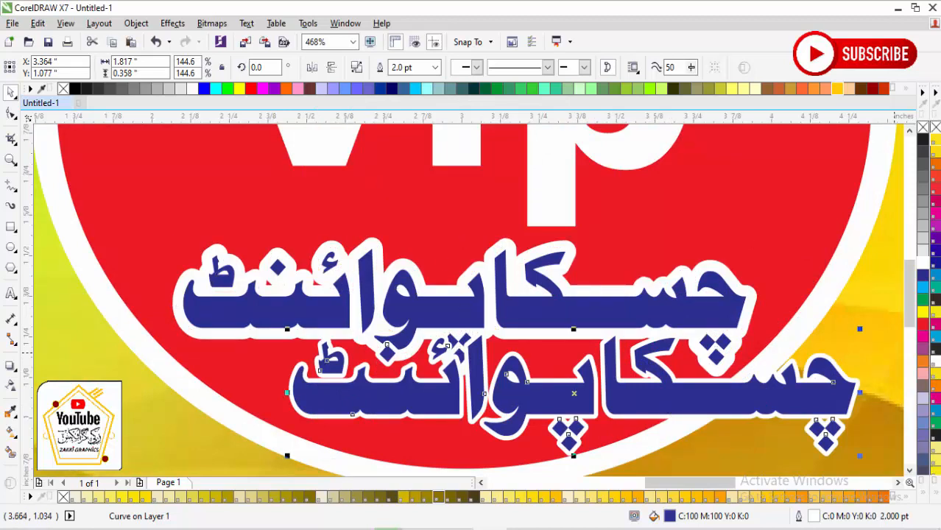
{"action": "right_click", "coordinate": [922, 341]}
{"action": "left_click", "coordinate": [724, 301], "text": "shift"}
{"action": "key", "text": "c"}
{"action": "key", "text": "e"}
{"action": "key", "text": "ctrl+l"}
{"action": "right_click", "coordinate": [927, 365]}
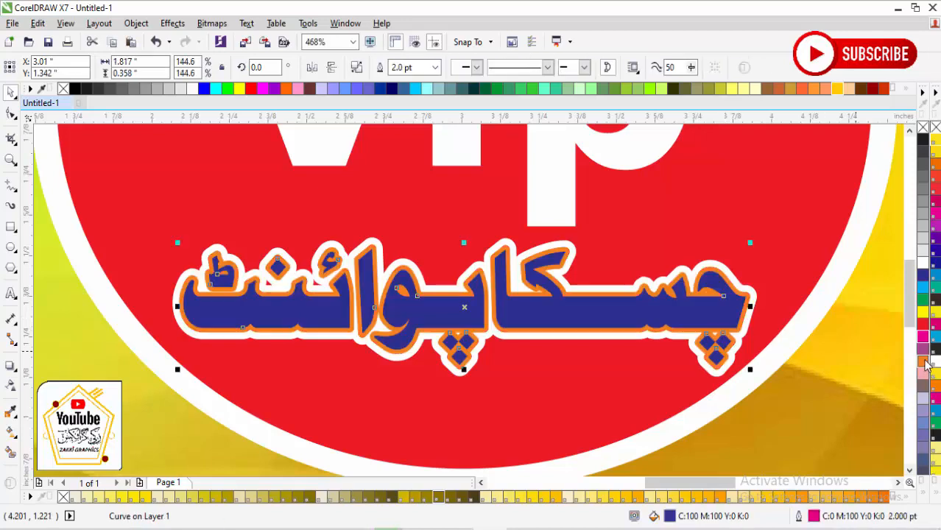
{"action": "left_click", "coordinate": [788, 311]}
Move the orange-outlined duplicate heading down and aside to expose the 5 pt heading behind it.
{"action": "left_click_drag", "start_coordinate": [798, 258], "coordinate": [524, 386]}
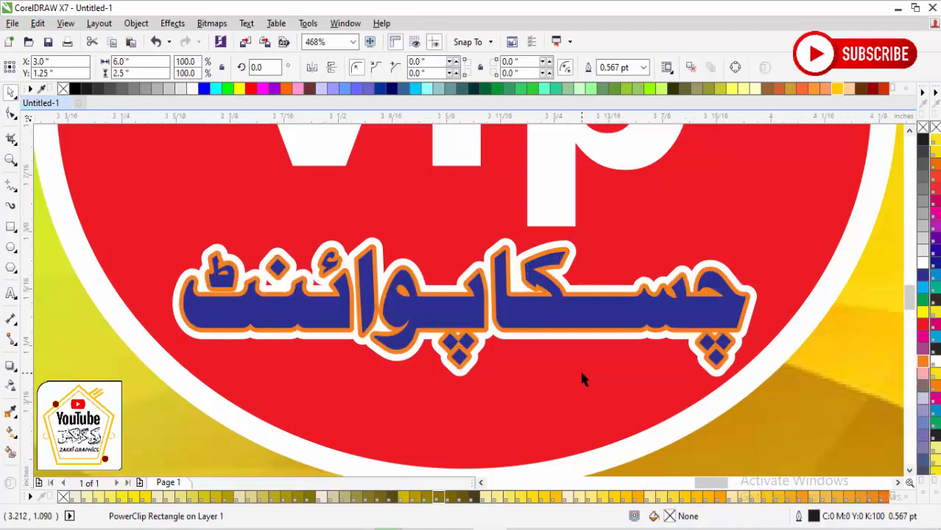
{"action": "left_click", "coordinate": [597, 281]}
{"action": "left_click", "coordinate": [716, 218]}
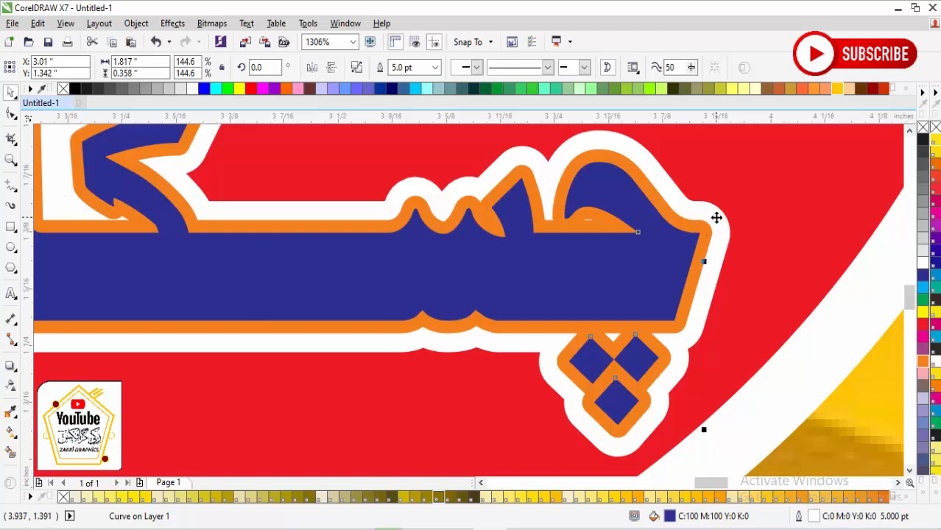
{"action": "left_click_drag", "start_coordinate": [671, 259], "coordinate": [605, 300]}
Set the back heading's outline colour to C100 M100 Y100 K100.
{"action": "left_click", "coordinate": [704, 248]}
{"action": "right_click", "coordinate": [924, 142]}
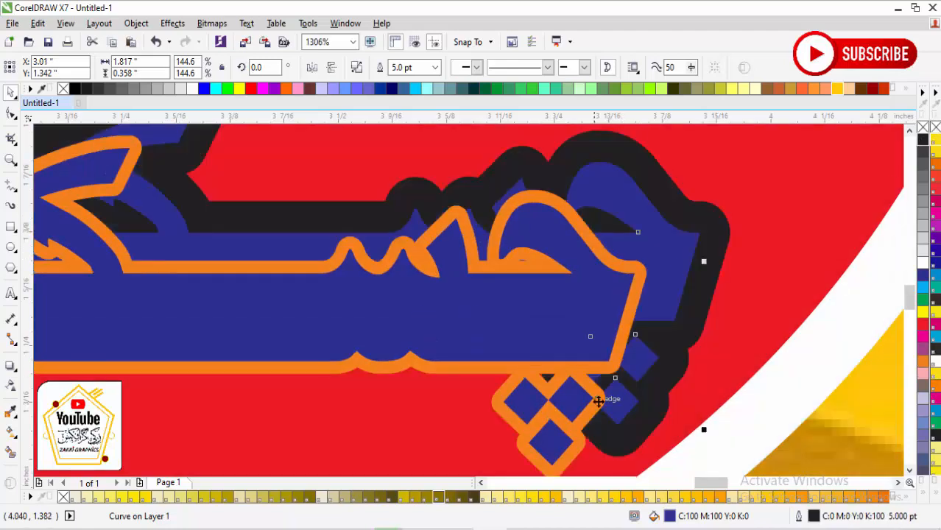
{"action": "key", "text": "shift+F12"}
{"action": "left_click", "coordinate": [547, 248]}
{"action": "type", "text": "100"}
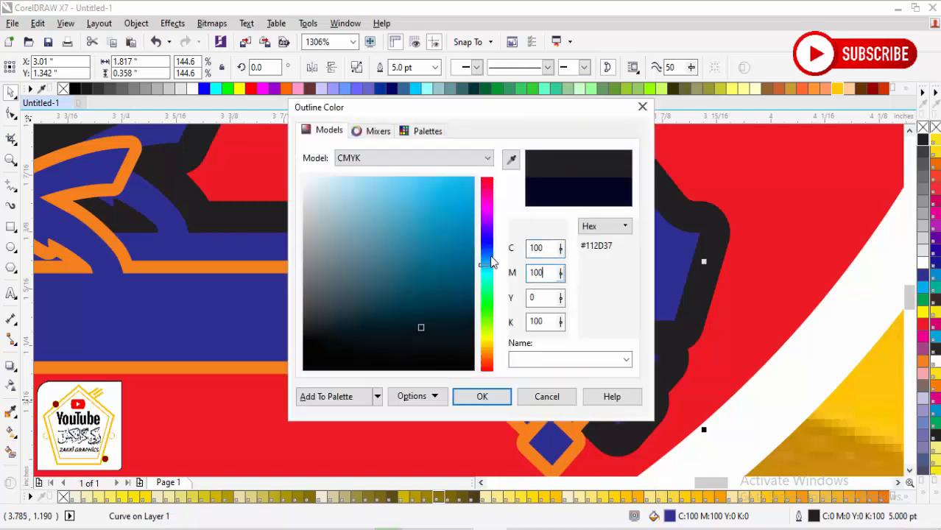
{"action": "key", "text": "Tab"}
{"action": "type", "text": "100"}
{"action": "key", "text": "Tab"}
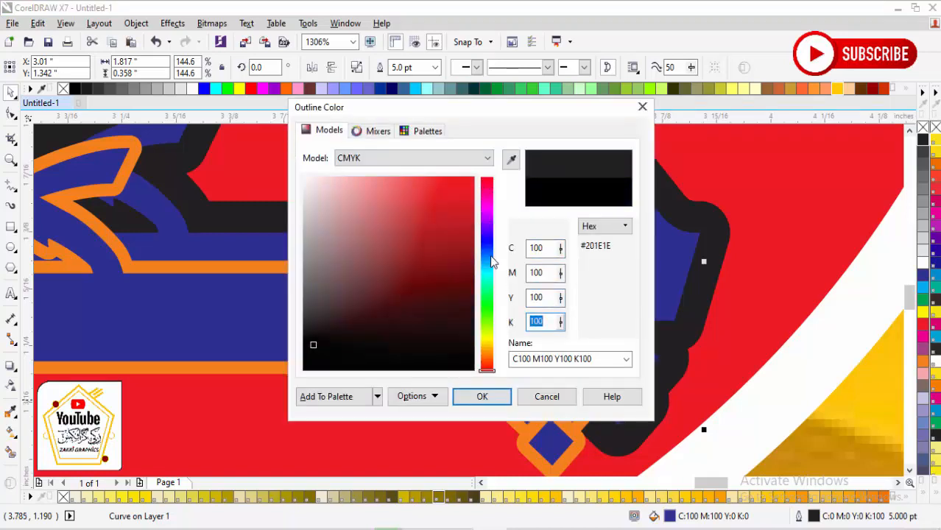
{"action": "key", "text": "Return"}
{"action": "left_click", "coordinate": [760, 331]}
Colour the front heading's outline white and centre it on the black-outlined heading.
{"action": "left_click", "coordinate": [594, 320]}
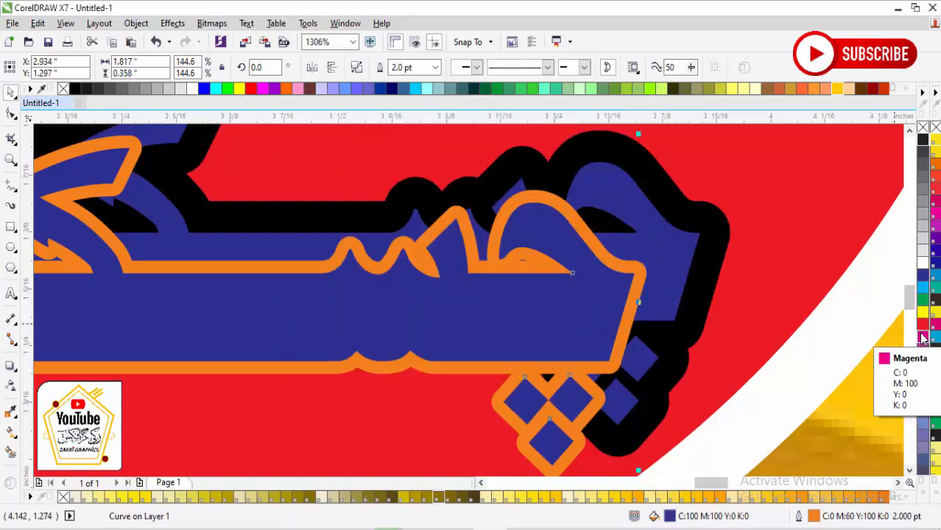
{"action": "right_click", "coordinate": [923, 262]}
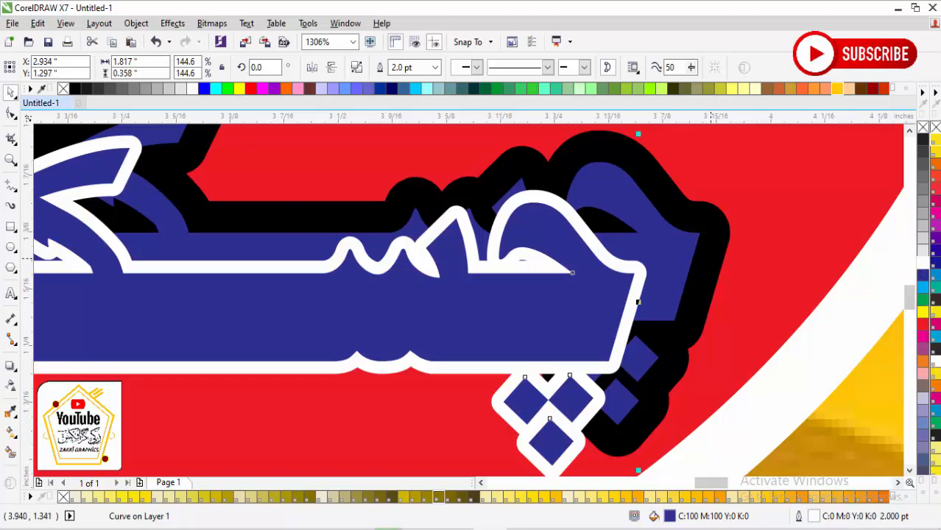
{"action": "left_click", "coordinate": [724, 274], "text": "shift"}
{"action": "key", "text": "e"}
{"action": "key", "text": "c"}
{"action": "scroll", "coordinate": [696, 346], "scroll_direction": "down", "scroll_amount": 5}
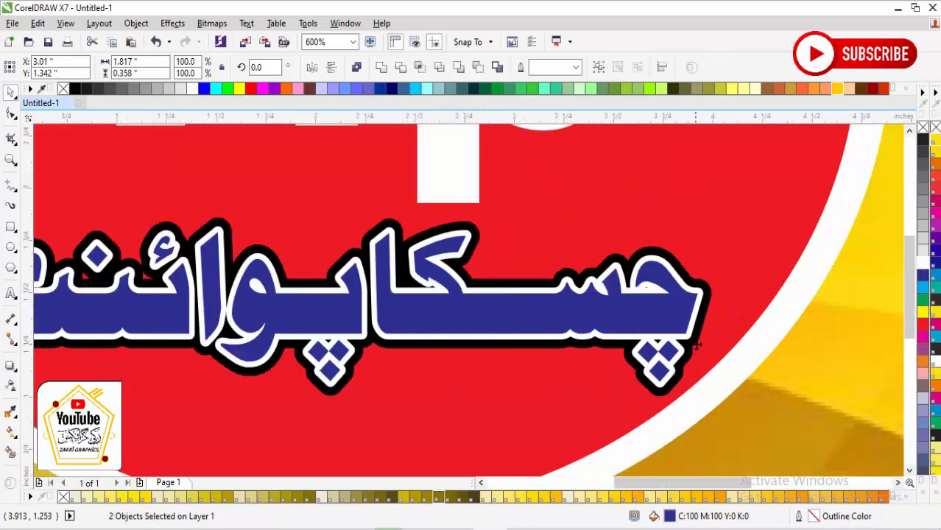
{"action": "left_click_drag", "start_coordinate": [304, 266], "coordinate": [735, 405]}
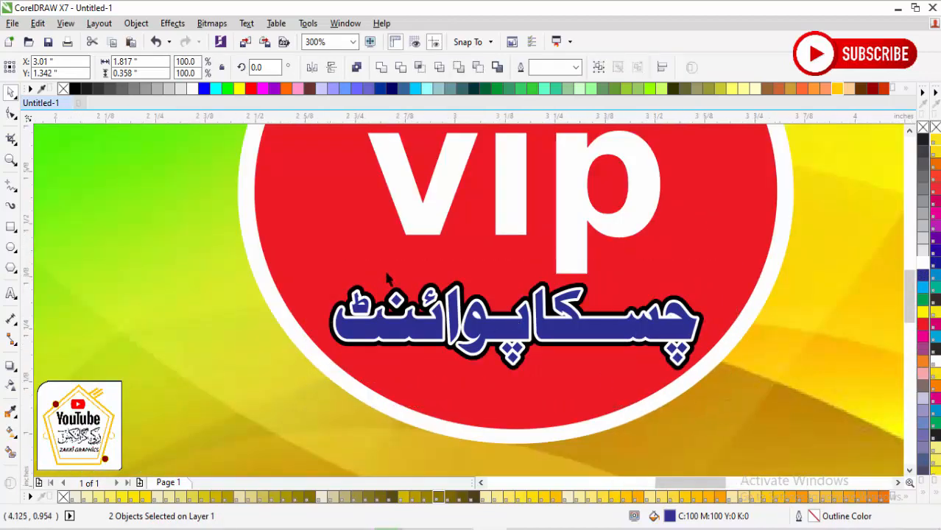
{"action": "key", "text": "shift+F4"}
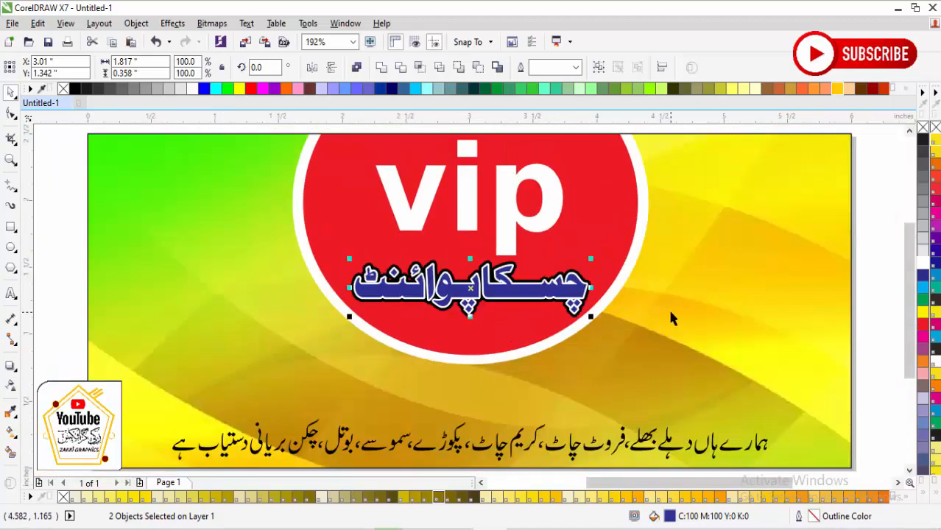
Group all letters of the Urdu menu line and scale the group down to about 3.3 inches wide.
{"action": "left_click", "coordinate": [620, 440]}
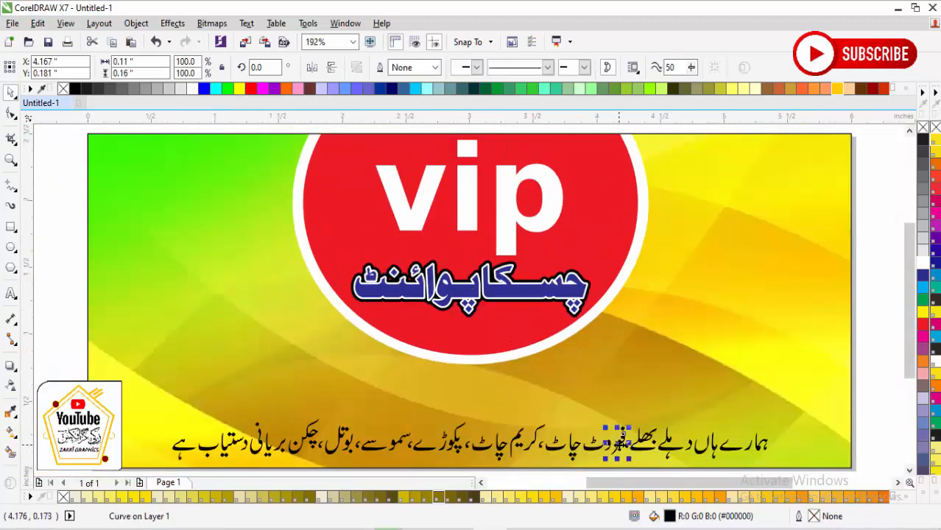
{"action": "left_click_drag", "start_coordinate": [160, 425], "coordinate": [774, 448]}
{"action": "key", "text": "ctrl+g"}
{"action": "left_click_drag", "start_coordinate": [647, 407], "coordinate": [647, 390]}
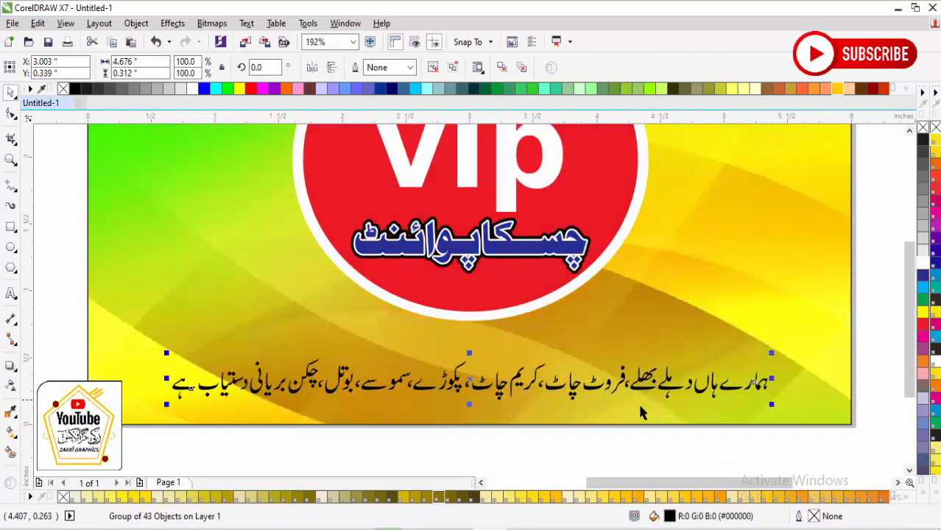
{"action": "left_click", "coordinate": [11, 226]}
{"action": "key", "text": "space"}
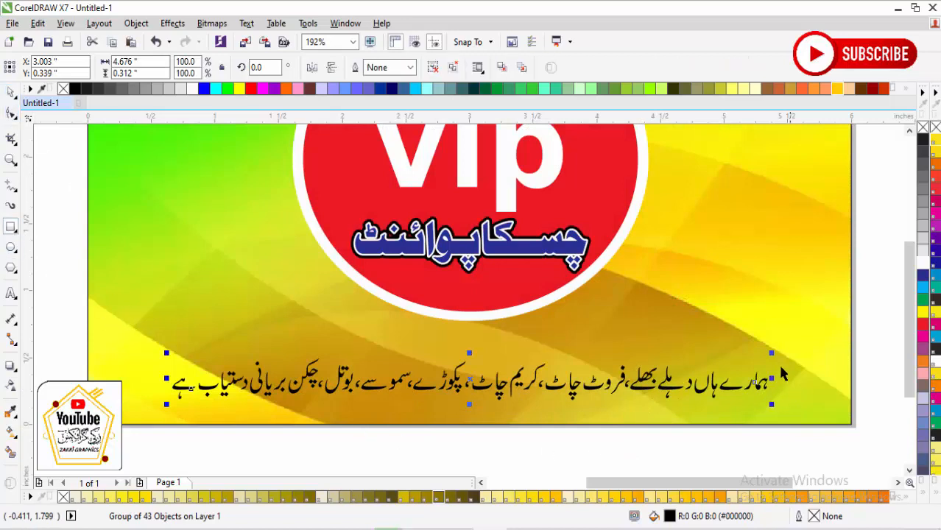
{"action": "left_click_drag", "start_coordinate": [772, 354], "coordinate": [715, 363]}
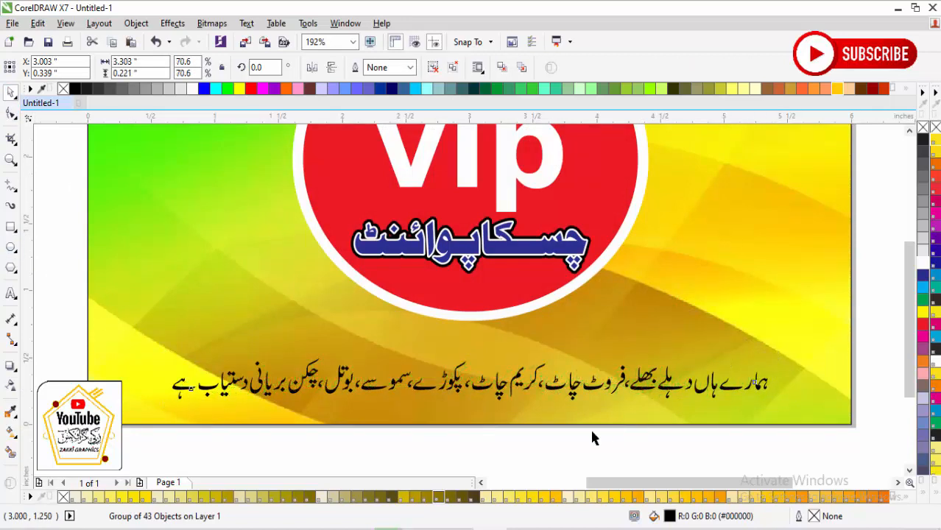
Draw a rectangle beside the page, set it to 2 by 2 inches and scale it down to about 0.97 inches.
{"action": "scroll", "coordinate": [542, 444], "scroll_direction": "down", "scroll_amount": 1}
{"action": "key", "text": "F2"}
{"action": "left_click_drag", "start_coordinate": [293, 247], "coordinate": [498, 440]}
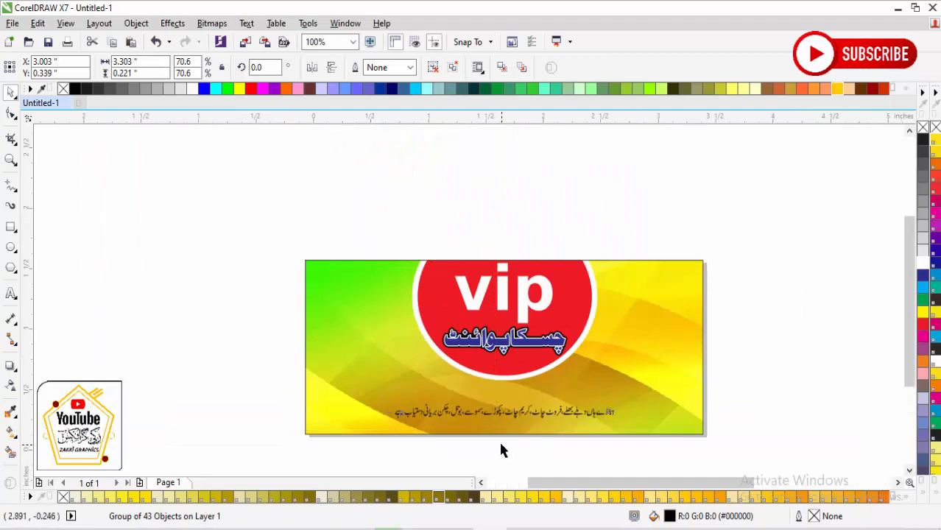
{"action": "left_click", "coordinate": [11, 227]}
{"action": "left_click_drag", "start_coordinate": [76, 204], "coordinate": [190, 323]}
{"action": "double_click", "coordinate": [135, 62]}
{"action": "type", "text": "2"}
{"action": "key", "text": "Tab"}
{"action": "type", "text": "2"}
{"action": "key", "text": "Return"}
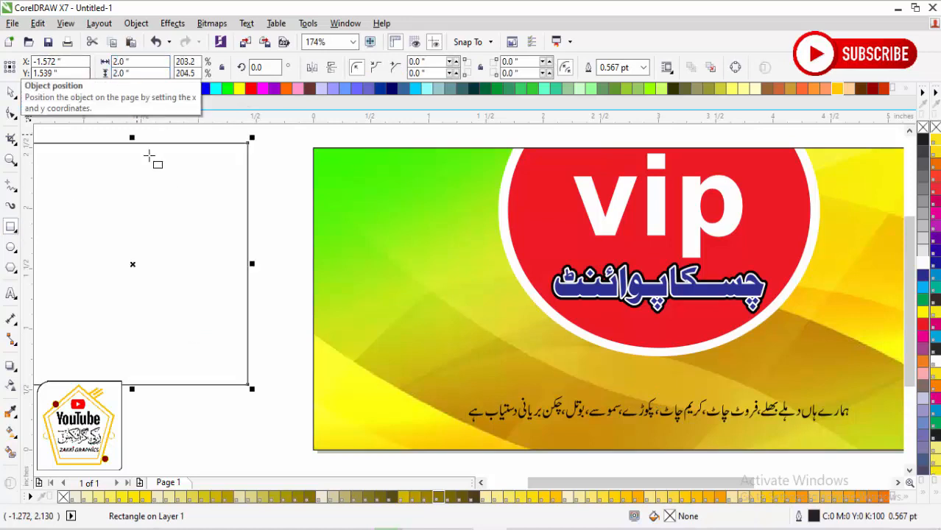
{"action": "left_click_drag", "start_coordinate": [251, 137], "coordinate": [190, 203]}
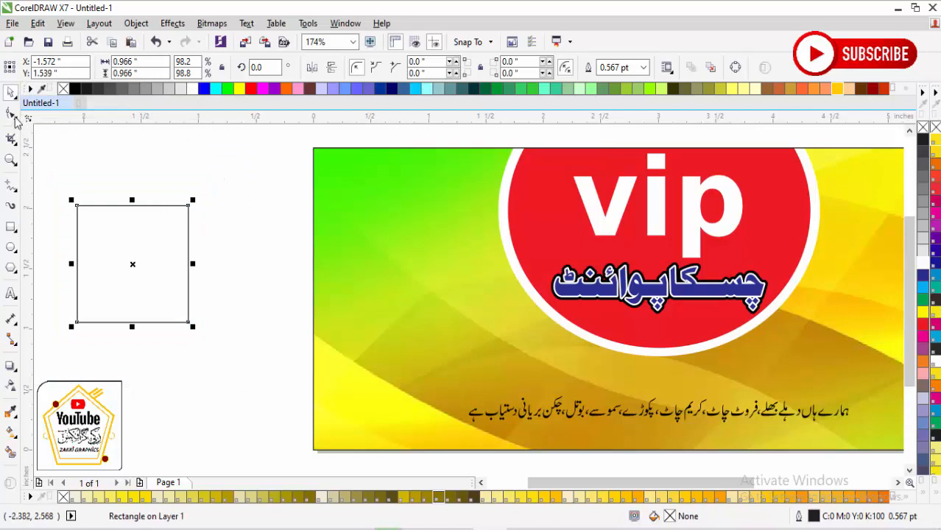
Round the square's corners to a radius of about 0.12 inches and rotate it 45°.
{"action": "left_click", "coordinate": [12, 114]}
{"action": "left_click_drag", "start_coordinate": [81, 212], "coordinate": [91, 206]}
{"action": "key", "text": "space"}
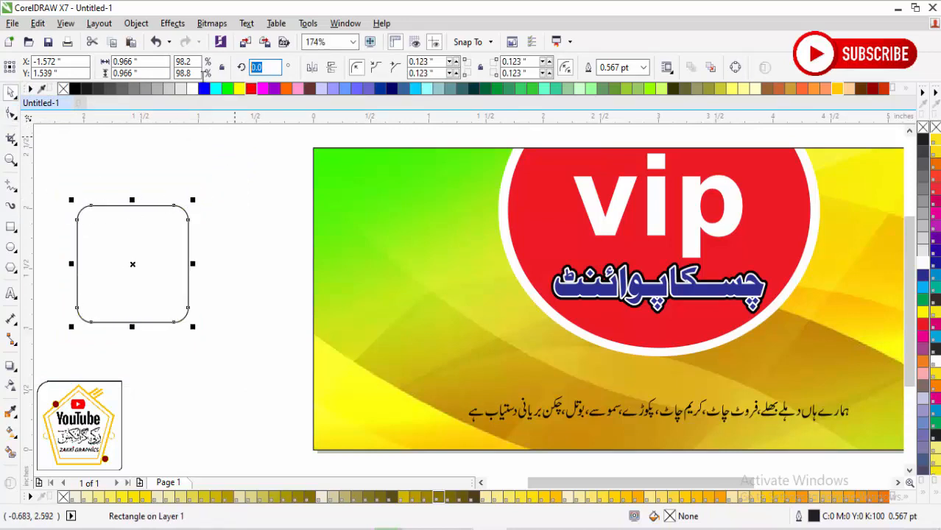
{"action": "type", "text": "9"}
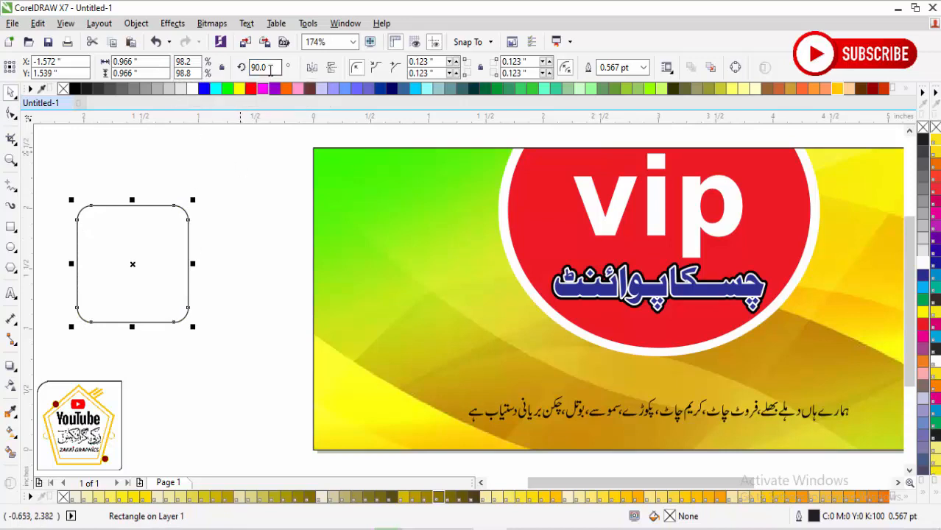
{"action": "type", "text": "5"}
{"action": "key", "text": "Return"}
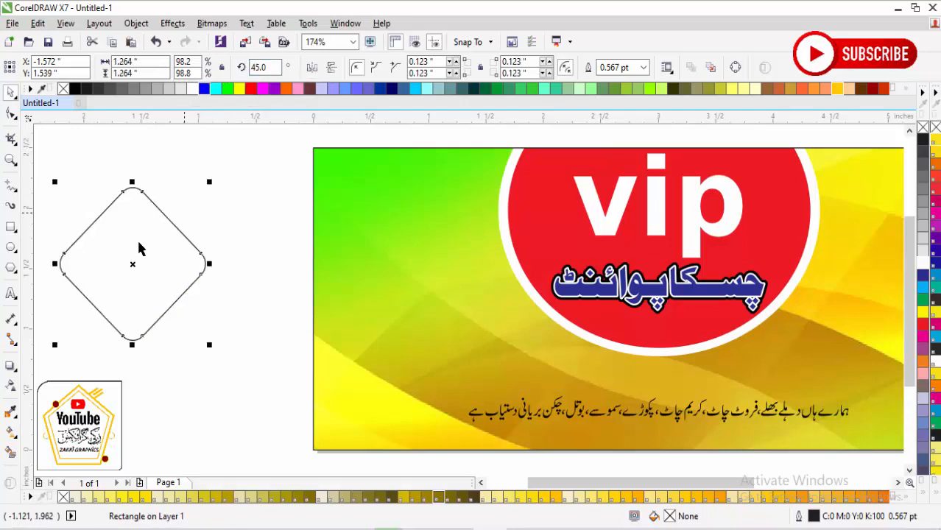
Place the rounded diamond on the banner's left side and scale it down to about 1 inch across.
{"action": "key", "text": "F10"}
{"action": "left_click", "coordinate": [10, 93]}
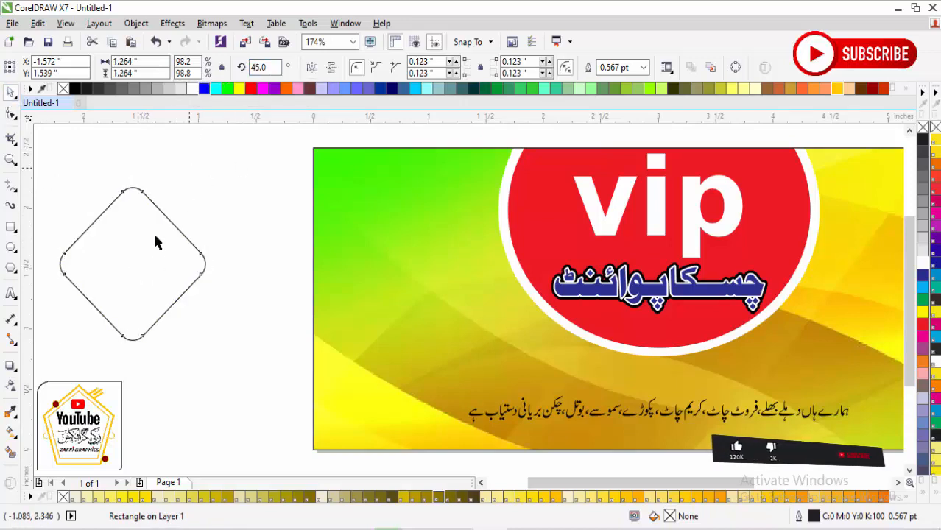
{"action": "left_click_drag", "start_coordinate": [135, 265], "coordinate": [402, 233]}
{"action": "left_click_drag", "start_coordinate": [325, 315], "coordinate": [334, 281]}
{"action": "left_click_drag", "start_coordinate": [420, 231], "coordinate": [392, 341]}
{"action": "right_click", "coordinate": [392, 340]}
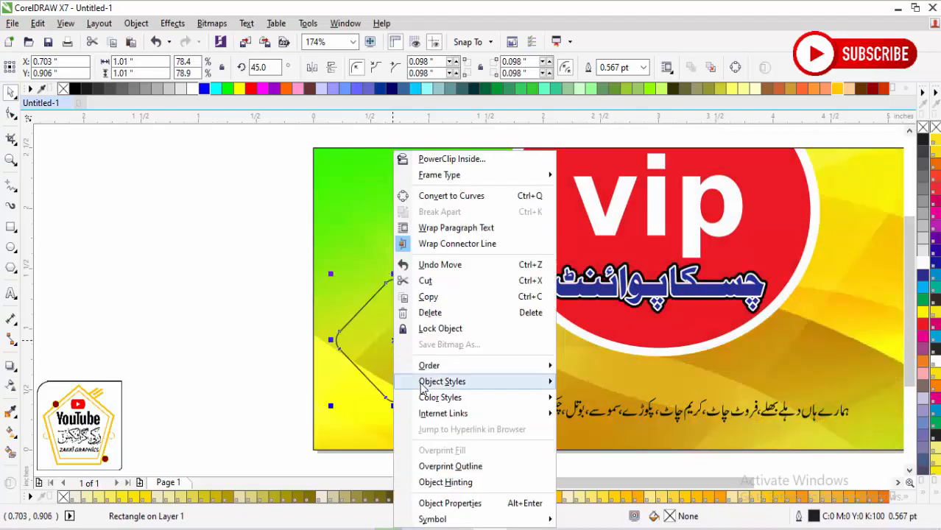
{"action": "left_click", "coordinate": [272, 310]}
{"action": "key", "text": "ctrl+z"}
Duplicate the diamond twice straight downward to form an evenly spaced column of three.
{"action": "left_click_drag", "start_coordinate": [399, 236], "coordinate": [398, 344]}
{"action": "left_click", "coordinate": [193, 286]}
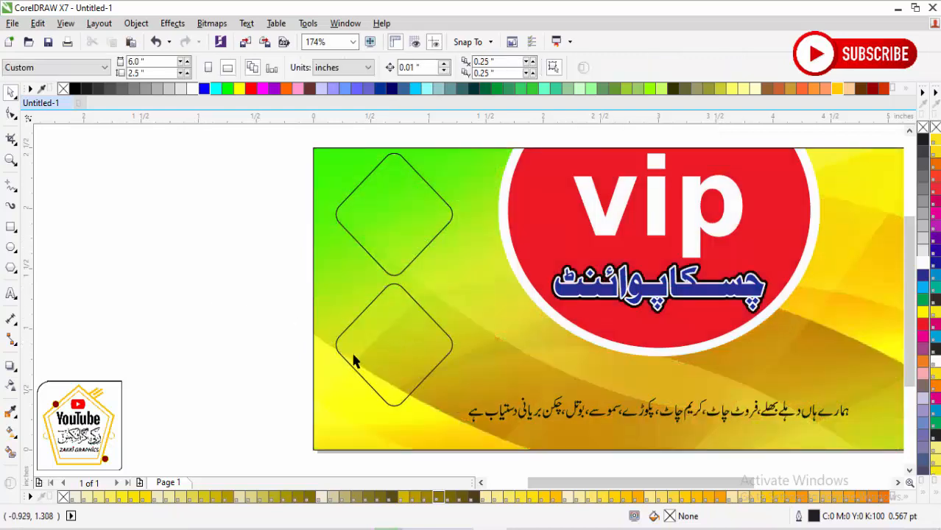
{"action": "left_click", "coordinate": [359, 370]}
{"action": "key", "text": "ctrl+d"}
{"action": "scroll", "coordinate": [347, 357], "scroll_direction": "down", "scroll_amount": 3}
Scale the three diamonds together to about 2.34 inches tall along the banner's left edge and fill them white.
{"action": "left_click_drag", "start_coordinate": [289, 235], "coordinate": [432, 407]}
{"action": "scroll", "coordinate": [482, 397], "scroll_direction": "up", "scroll_amount": 2}
{"action": "left_click_drag", "start_coordinate": [422, 160], "coordinate": [420, 166]}
{"action": "left_click", "coordinate": [924, 266]}
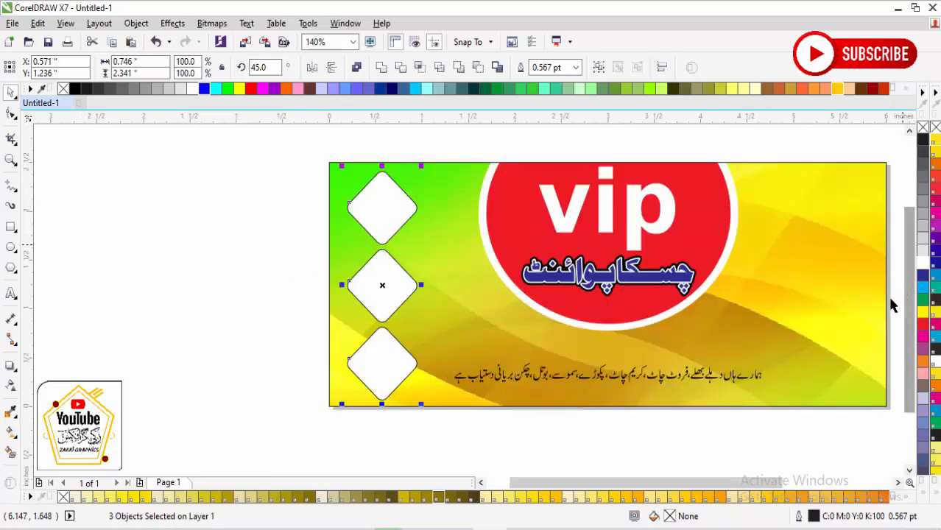
Set the three diamonds' outline width to 3 pt and place a duplicate of the column along the banner's right edge.
{"action": "key", "text": "F12"}
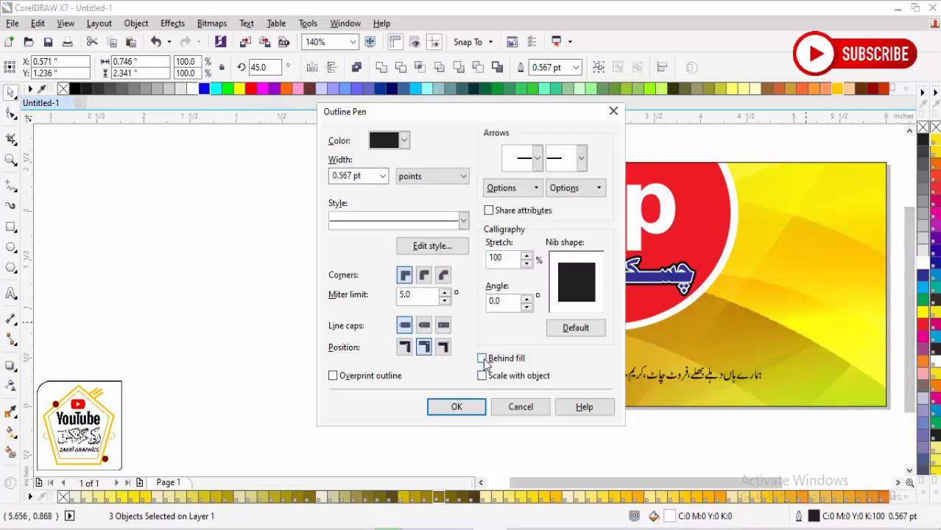
{"action": "double_click", "coordinate": [368, 176]}
{"action": "type", "text": "3"}
{"action": "key", "text": "Return"}
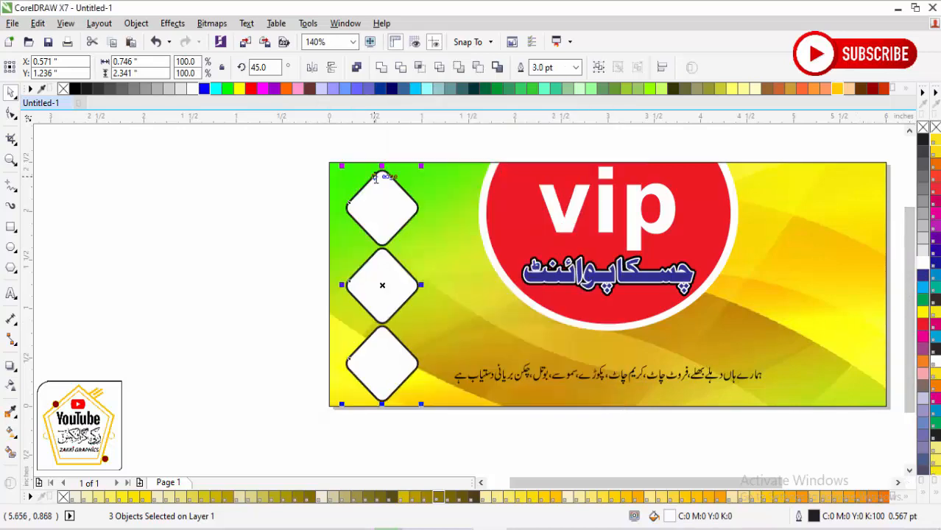
{"action": "left_click_drag", "start_coordinate": [374, 298], "coordinate": [835, 302]}
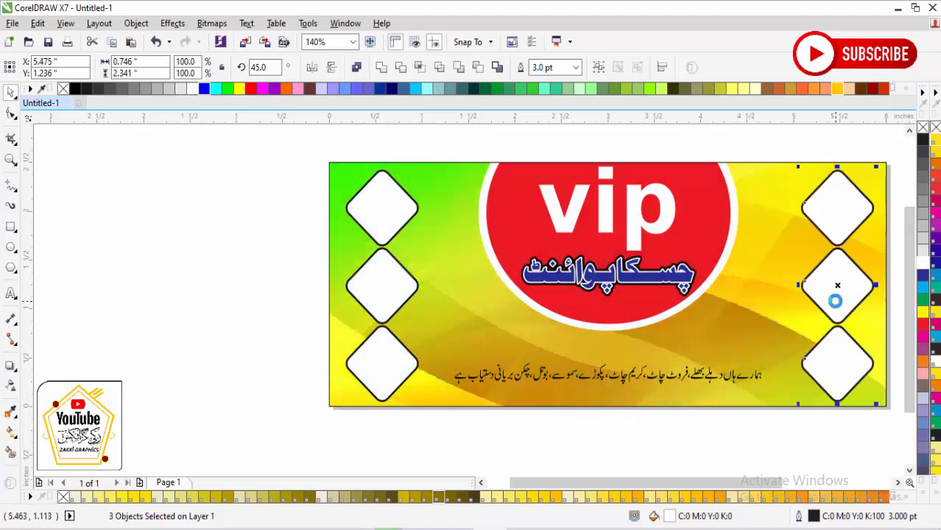
{"action": "left_click", "coordinate": [213, 247]}
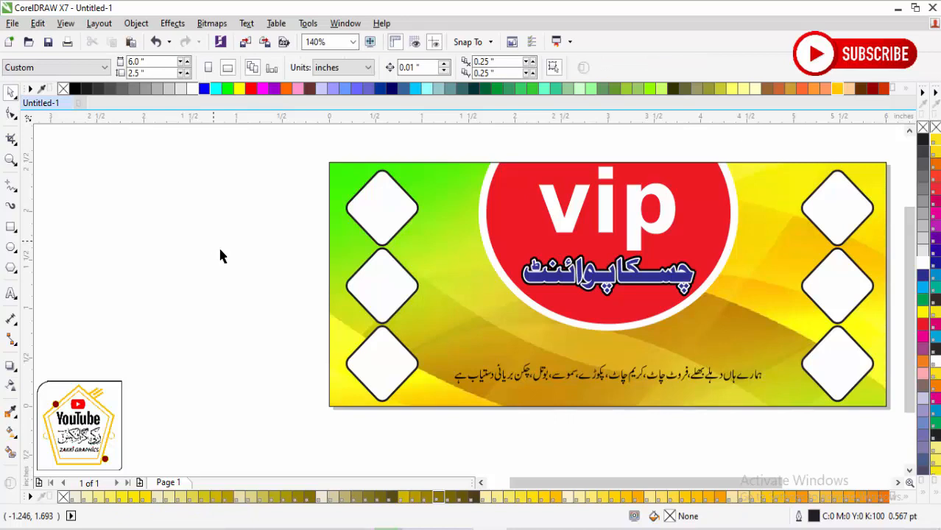
Enlarge the Urdu menu line to about 3.6 inches wide and move it up slightly below the red circle.
{"action": "left_click_drag", "start_coordinate": [404, 303], "coordinate": [808, 433]}
{"action": "left_click", "coordinate": [642, 334]}
{"action": "left_click_drag", "start_coordinate": [788, 288], "coordinate": [810, 285]}
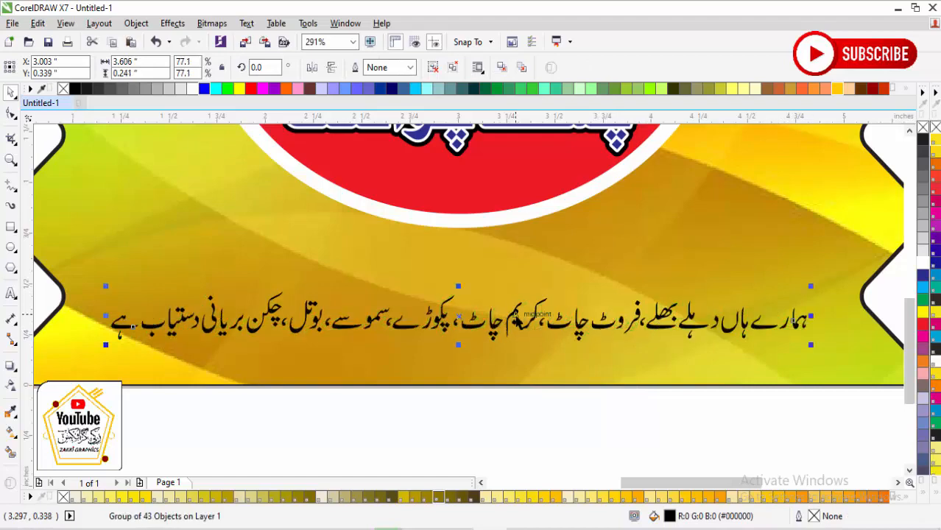
{"action": "left_click_drag", "start_coordinate": [516, 315], "coordinate": [517, 273]}
Draw a frame about 3.66 by 0.33 inches around the menu line and fully round its ends.
{"action": "left_click", "coordinate": [11, 229]}
{"action": "left_click_drag", "start_coordinate": [108, 237], "coordinate": [813, 304]}
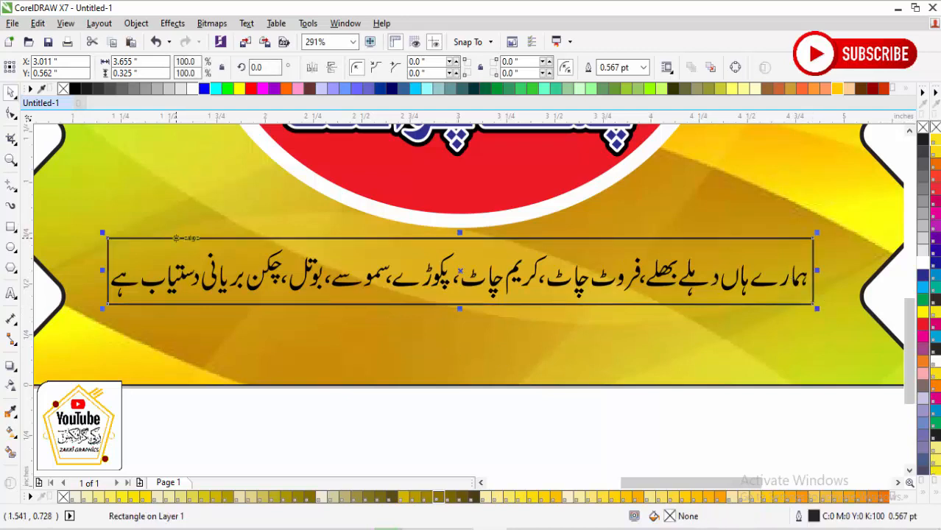
{"action": "left_click", "coordinate": [11, 114]}
{"action": "left_click_drag", "start_coordinate": [109, 243], "coordinate": [180, 246]}
{"action": "key", "text": "space"}
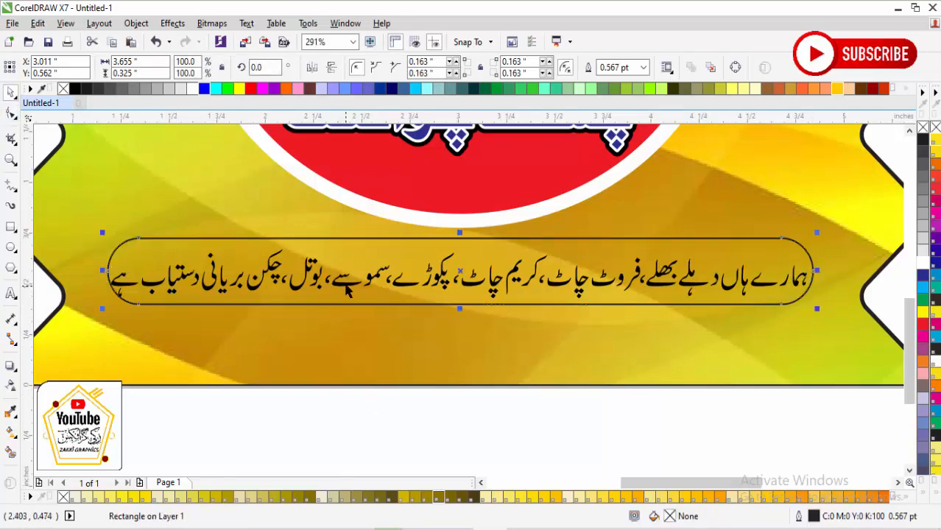
Centre the Urdu menu line inside the rounded frame.
{"action": "left_click", "coordinate": [374, 256]}
{"action": "left_click", "coordinate": [376, 243], "text": "shift"}
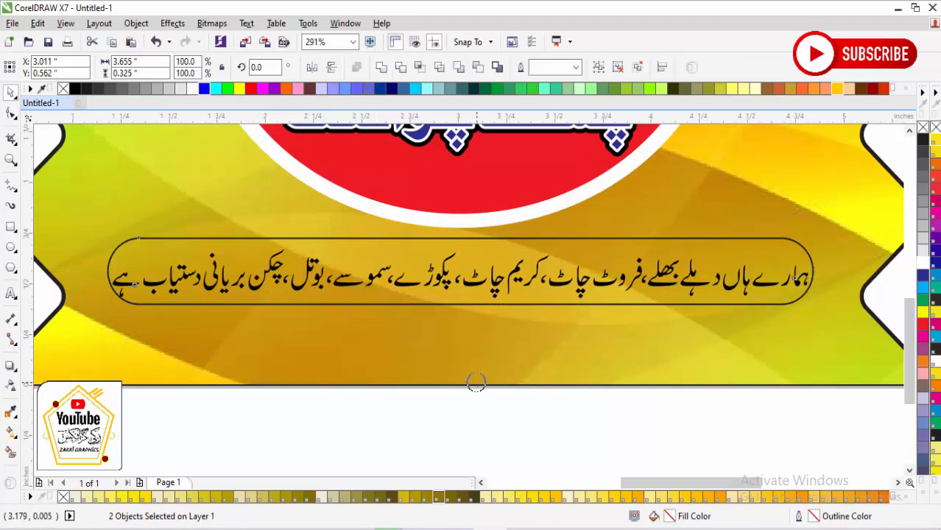
{"action": "key", "text": "x"}
{"action": "left_click", "coordinate": [11, 92]}
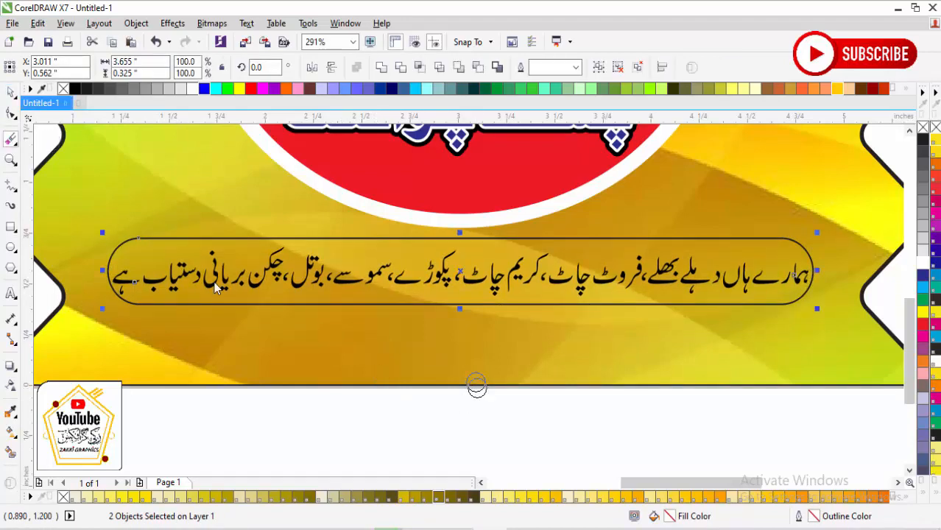
{"action": "left_click", "coordinate": [692, 429]}
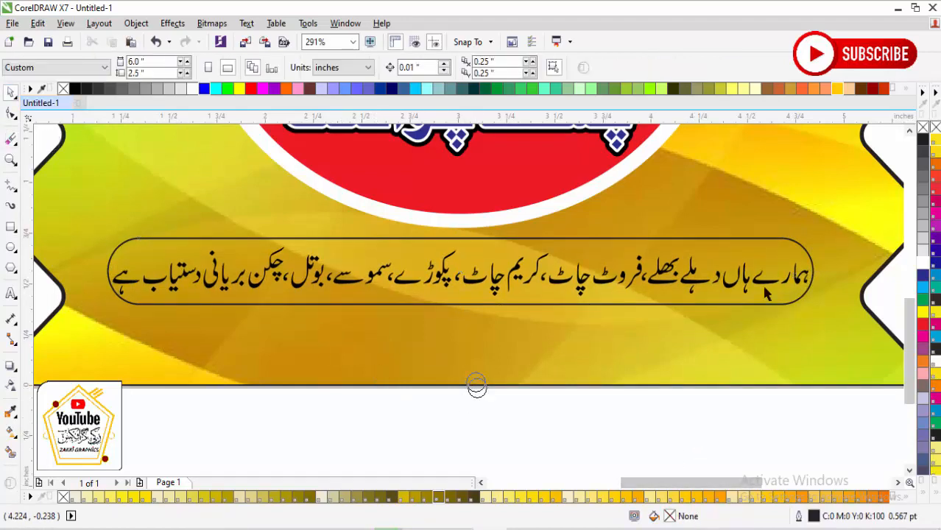
Fill the rounded frame around the Urdu menu line with black (K 100), keeping it in place.
{"action": "left_click", "coordinate": [762, 245]}
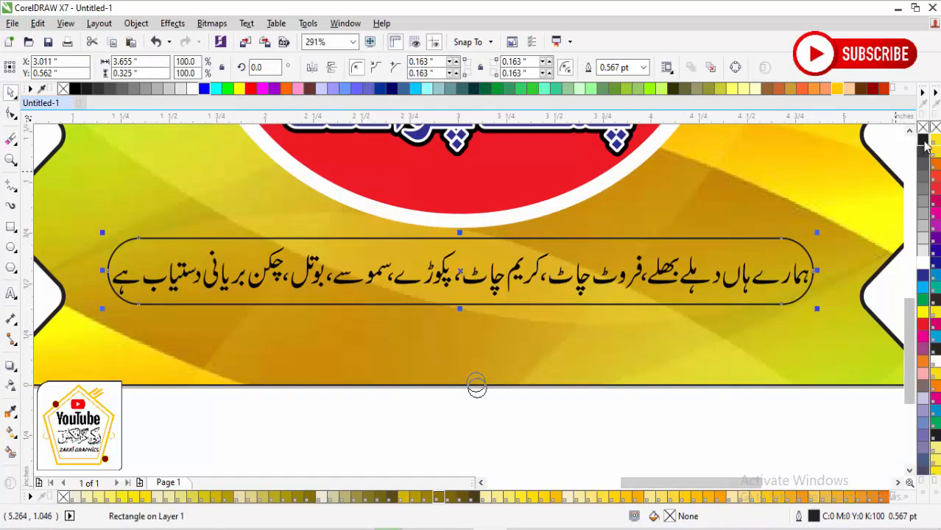
{"action": "left_click", "coordinate": [923, 142]}
{"action": "left_click_drag", "start_coordinate": [813, 426], "coordinate": [832, 321]}
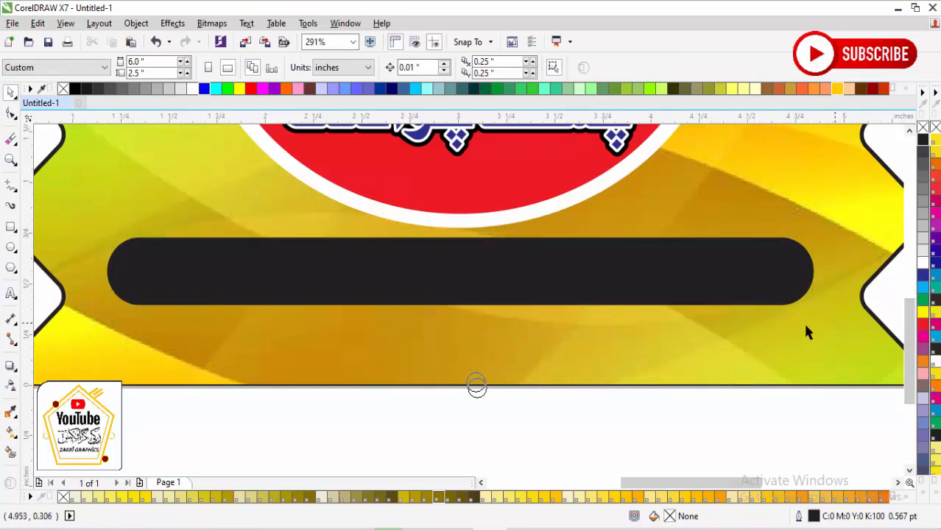
{"action": "left_click_drag", "start_coordinate": [603, 295], "coordinate": [604, 326]}
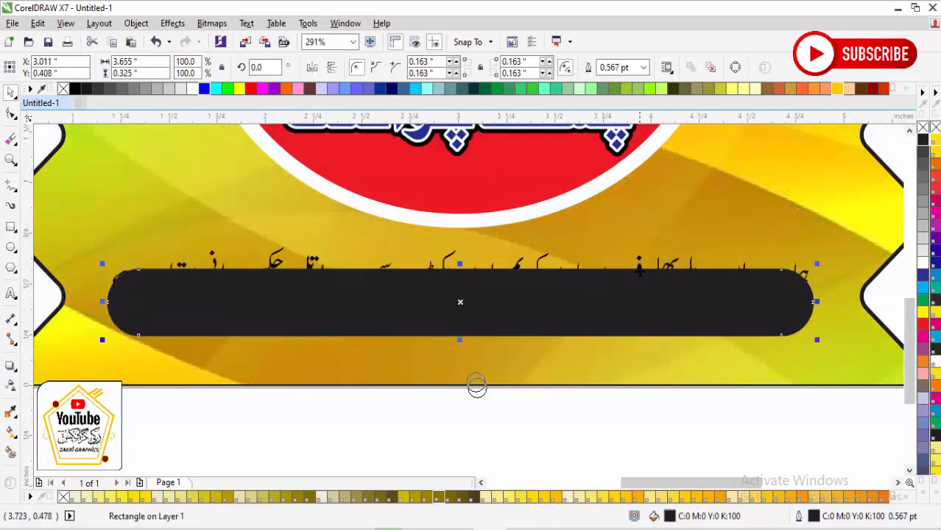
{"action": "key", "text": "ctrl+z"}
{"action": "left_click", "coordinate": [678, 409]}
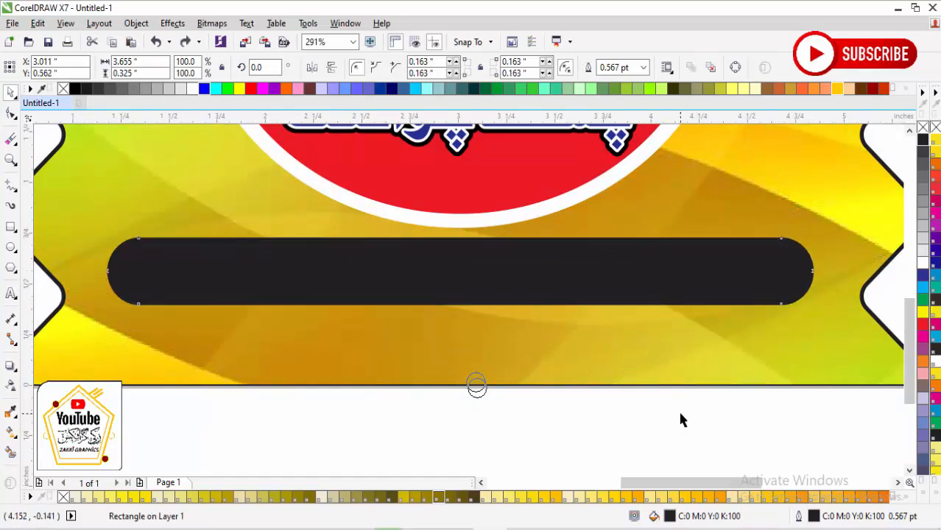
Select the Urdu menu line hidden by the black frame using wireframe view, restore the full-colour view, and fill the text white.
{"action": "left_click", "coordinate": [66, 23]}
{"action": "left_click", "coordinate": [94, 54]}
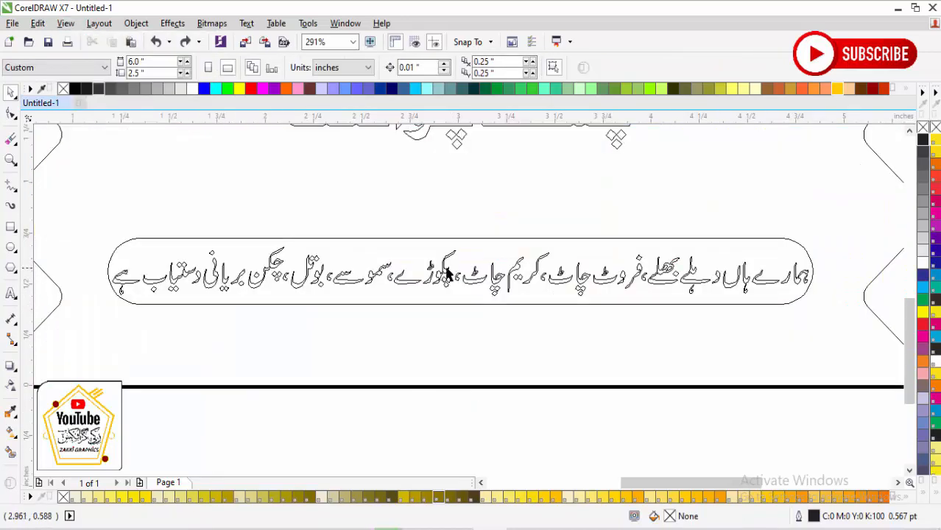
{"action": "left_click", "coordinate": [447, 270]}
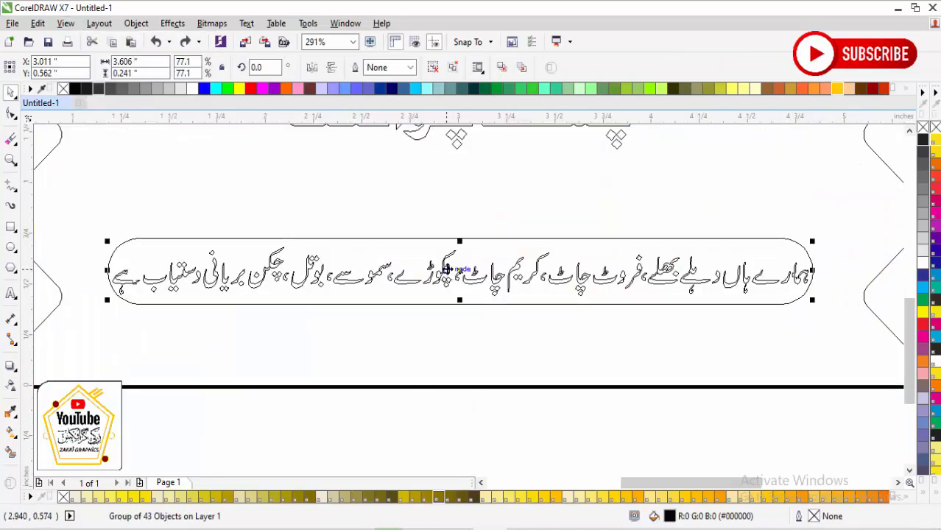
{"action": "left_click", "coordinate": [66, 23]}
{"action": "left_click", "coordinate": [95, 101]}
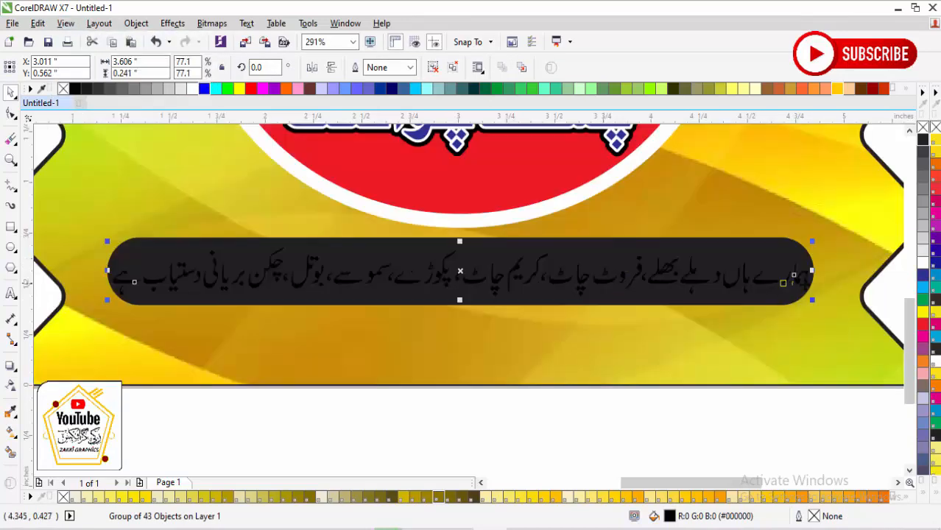
{"action": "left_click", "coordinate": [923, 270]}
Set the rounded frame's fill to rich black with C 100, M 100, Y 100 and K 100.
{"action": "left_click", "coordinate": [766, 255]}
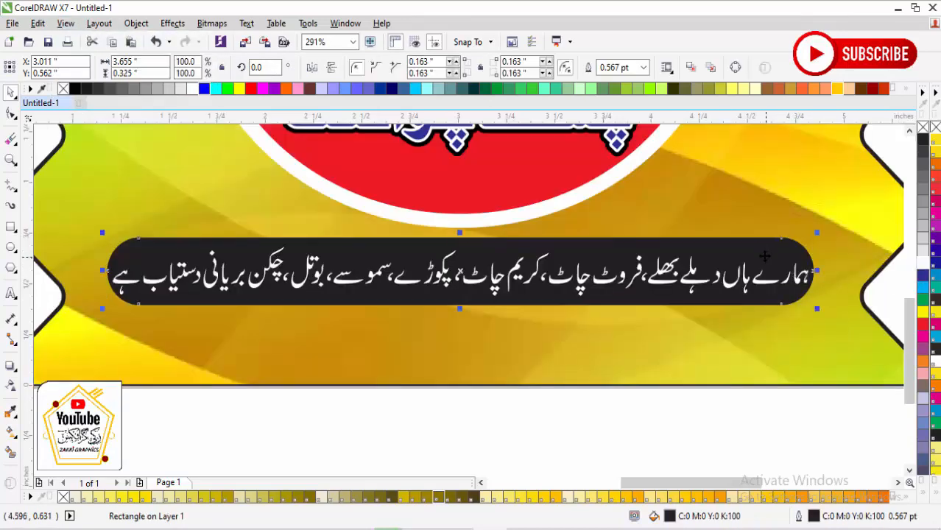
{"action": "key", "text": "shift+F11"}
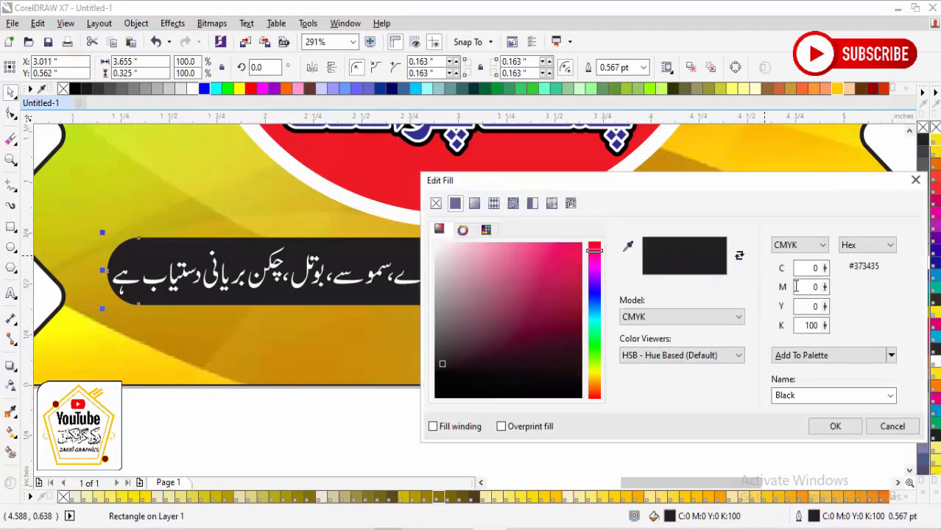
{"action": "type", "text": "100"}
{"action": "key", "text": "Tab"}
{"action": "type", "text": "100"}
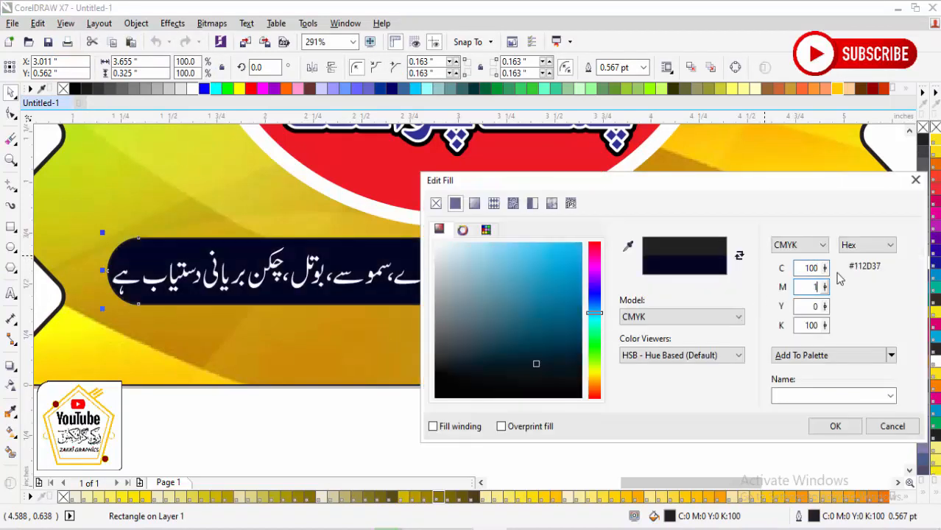
{"action": "key", "text": "Tab"}
{"action": "type", "text": "100"}
{"action": "left_click", "coordinate": [832, 426]}
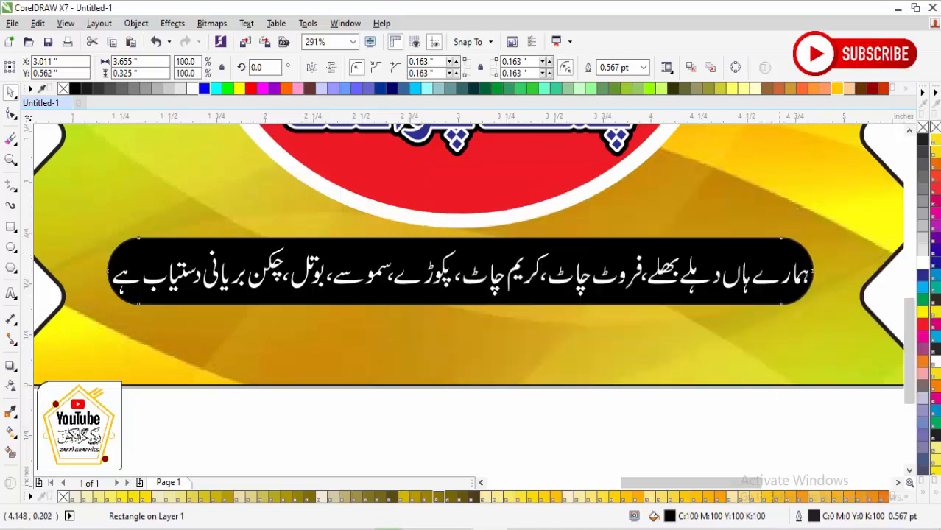
Shrink the white Urdu menu line slightly so it has clearance at both ends of the black frame.
{"action": "left_click", "coordinate": [134, 282]}
{"action": "left_click_drag", "start_coordinate": [811, 240], "coordinate": [809, 243]}
{"action": "left_click", "coordinate": [674, 432]}
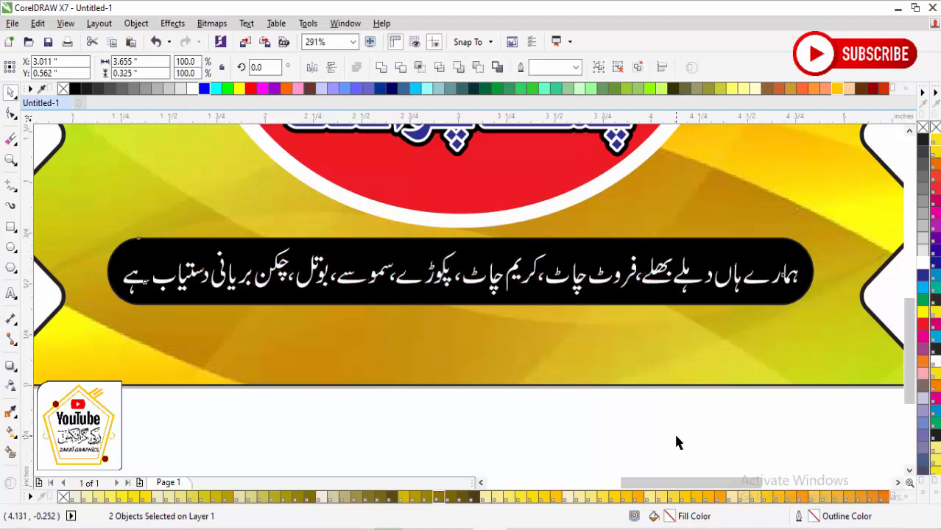
{"action": "scroll", "coordinate": [662, 432], "scroll_direction": "down", "scroll_amount": 1}
{"action": "key", "text": "F4"}
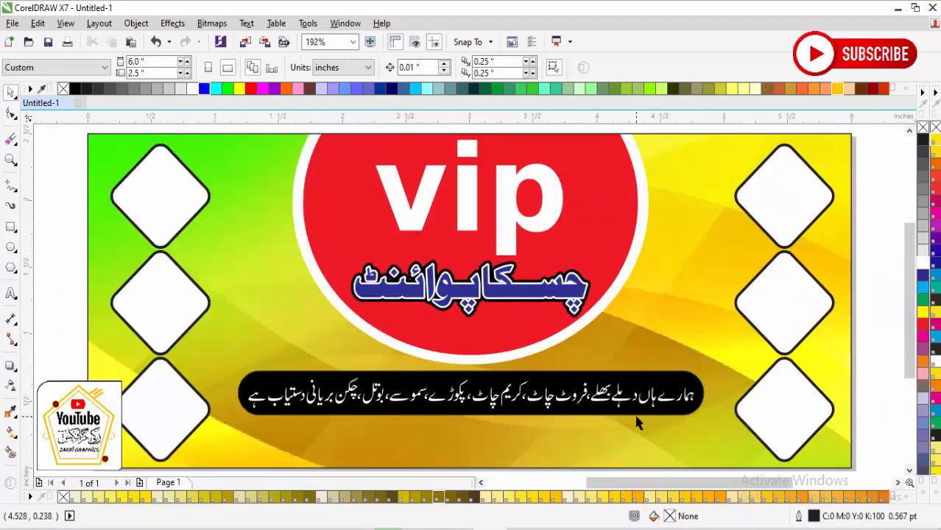
{"action": "left_click", "coordinate": [177, 230]}
{"action": "scroll", "coordinate": [633, 439], "scroll_direction": "down", "scroll_amount": 1}
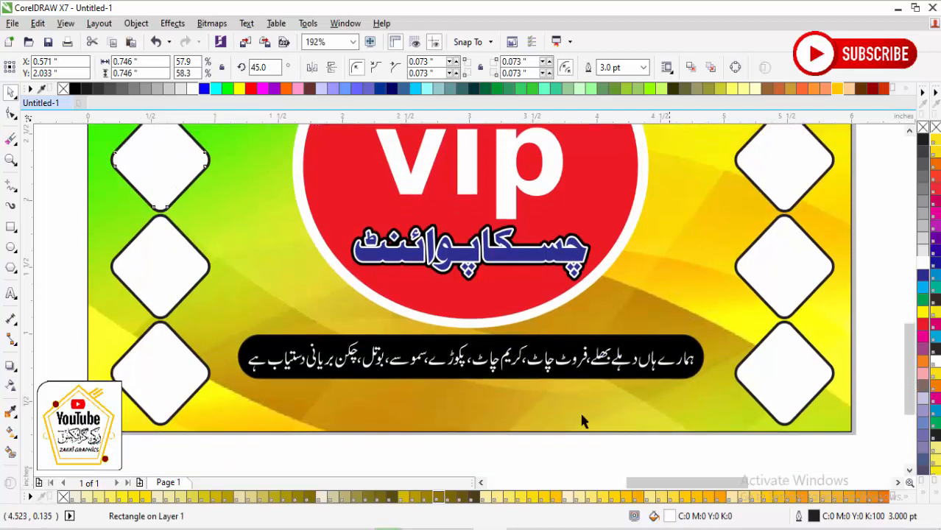
Add an artistic text line below the menu frame reading "mobile:" followed by the shop's phone number.
{"action": "scroll", "coordinate": [164, 276], "scroll_direction": "up", "scroll_amount": 2}
{"action": "key", "text": "F8"}
{"action": "left_click", "coordinate": [128, 287]}
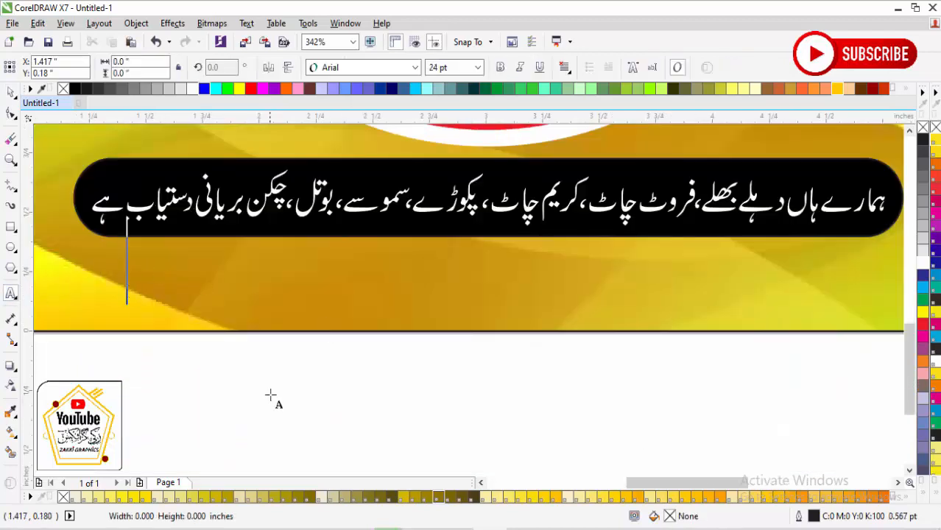
{"action": "type", "text": "mobile n"}
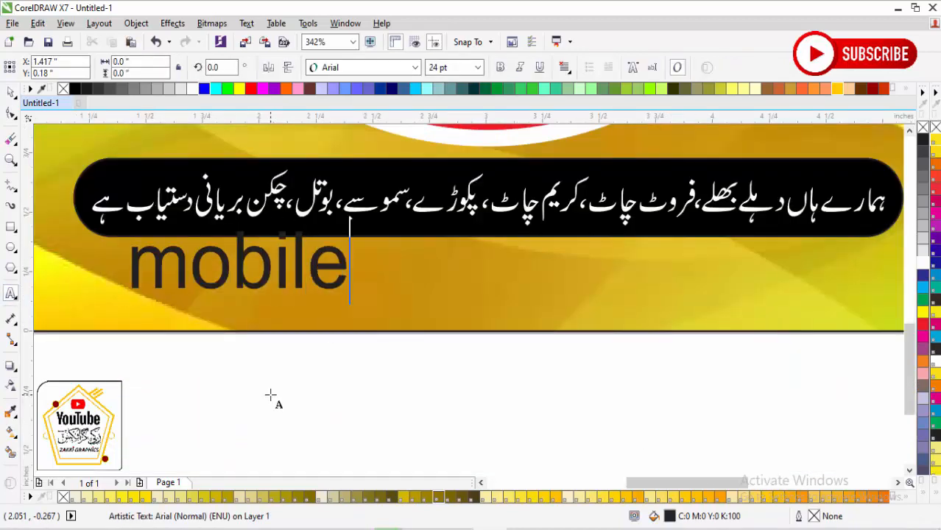
{"action": "key", "text": "BackSpace"}
{"action": "type", "text": ":92"}
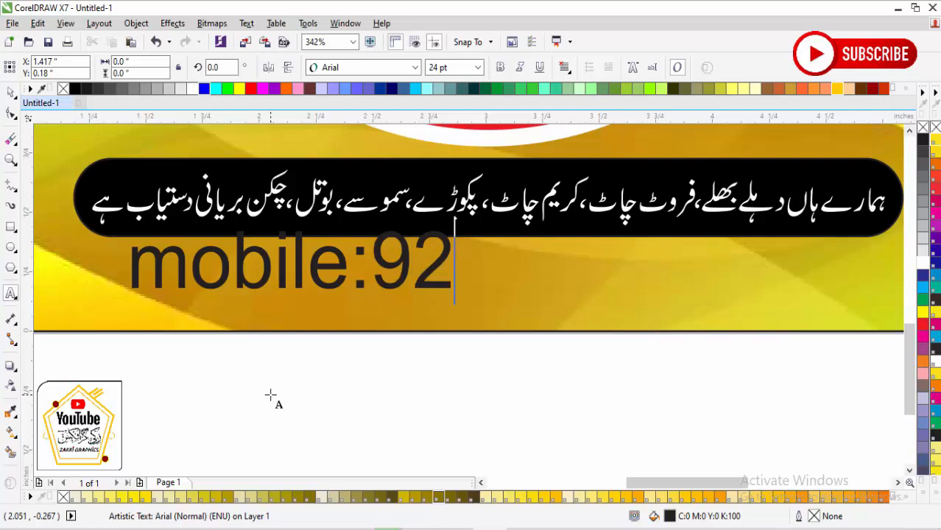
{"action": "key", "text": "BackSpace"}
{"action": "key", "text": "BackSpace"}
{"action": "type", "text": "+"}
{"action": "key", "text": "BackSpace"}
{"action": "type", "text": "+"}
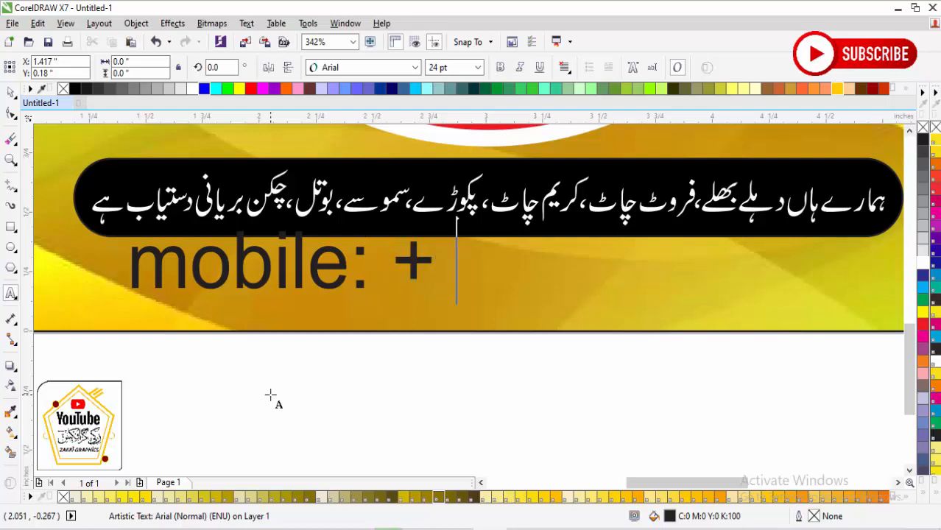
{"action": "type", "text": "92 "}
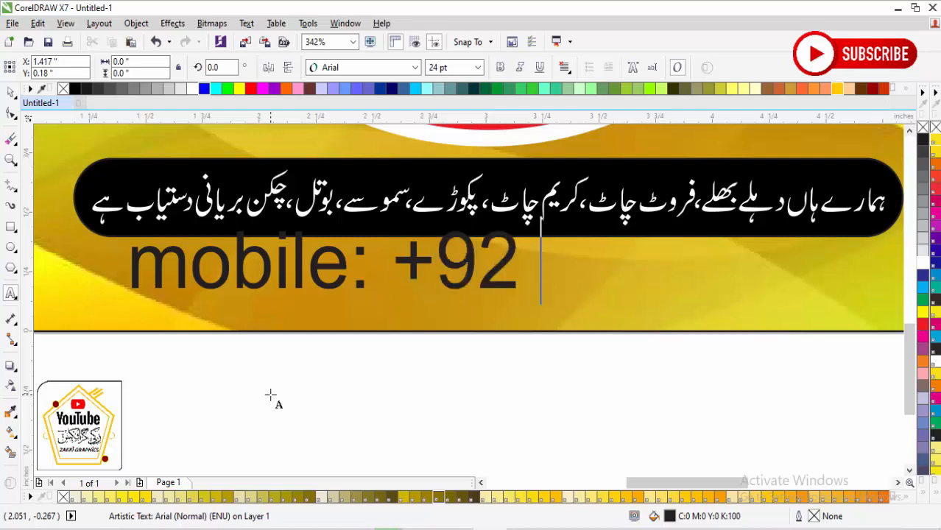
{"action": "type", "text": "1234"}
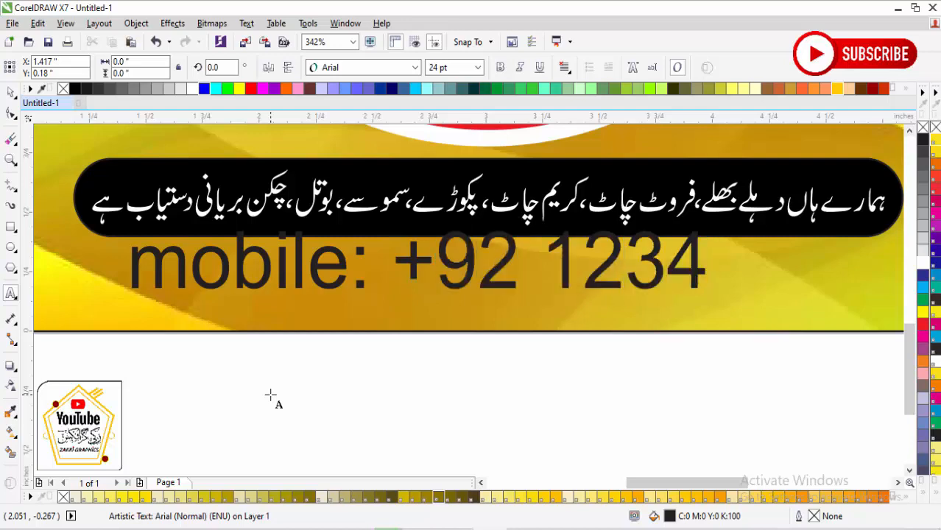
{"action": "key", "text": "BackSpace"}
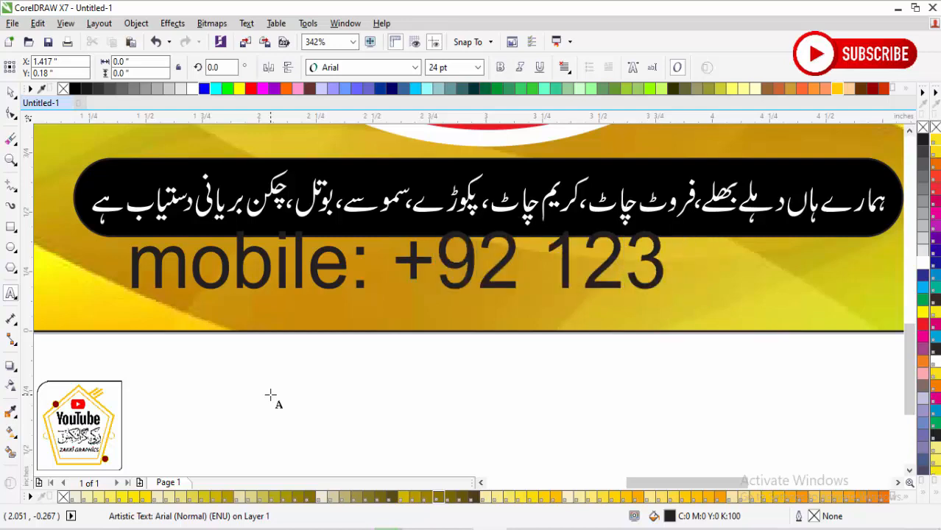
{"action": "type", "text": "123 4"}
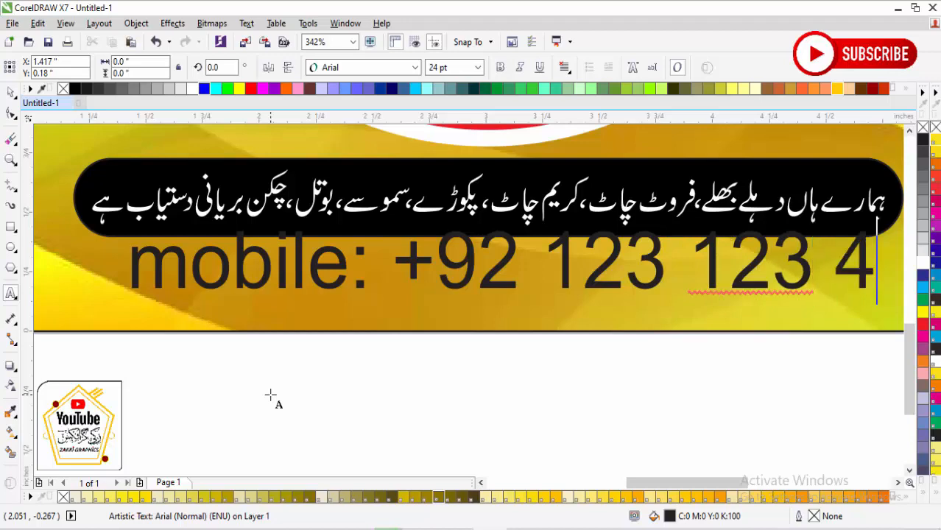
{"action": "left_click", "coordinate": [11, 91]}
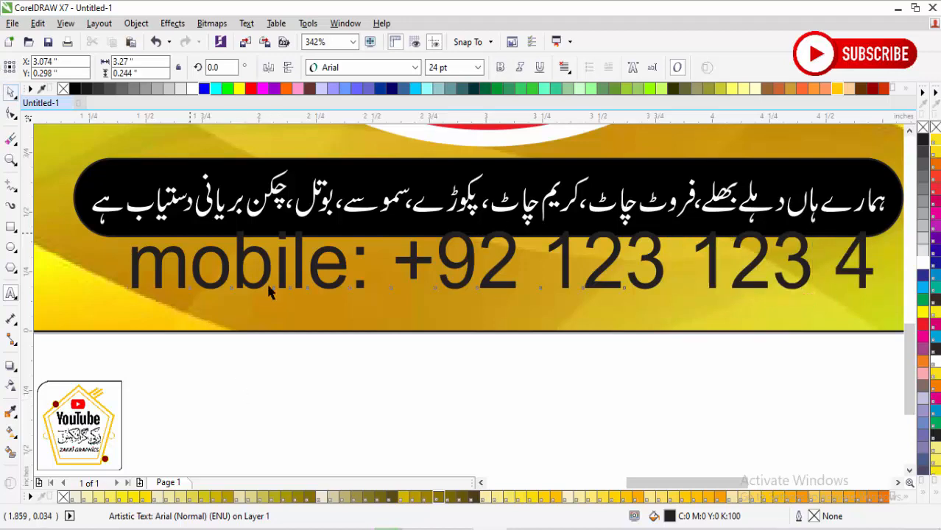
Change the case of the mobile line so that it begins with a capital letter.
{"action": "key", "text": "alt+t"}
{"action": "key", "text": "g"}
{"action": "left_click", "coordinate": [405, 277]}
{"action": "left_click", "coordinate": [407, 320]}
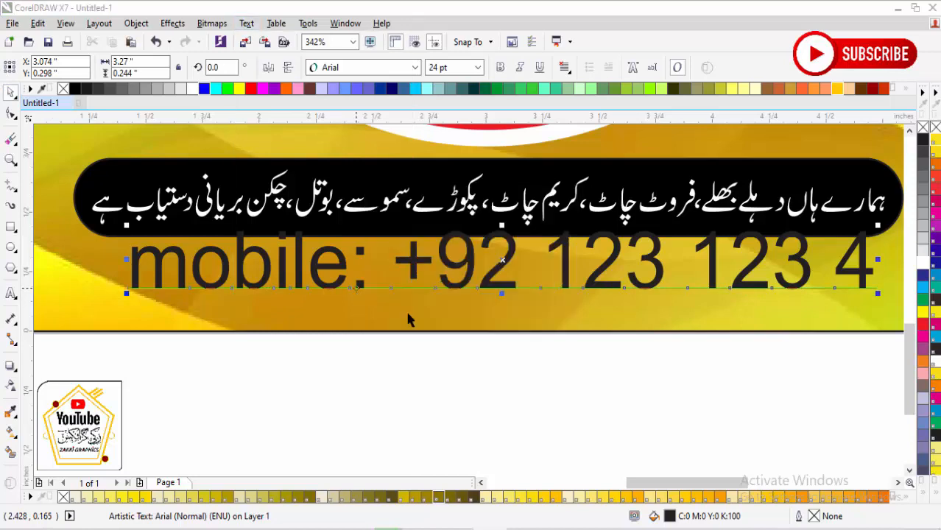
Make the mobile line bold in Arial and reduce its size to 18 pt.
{"action": "left_click", "coordinate": [380, 71]}
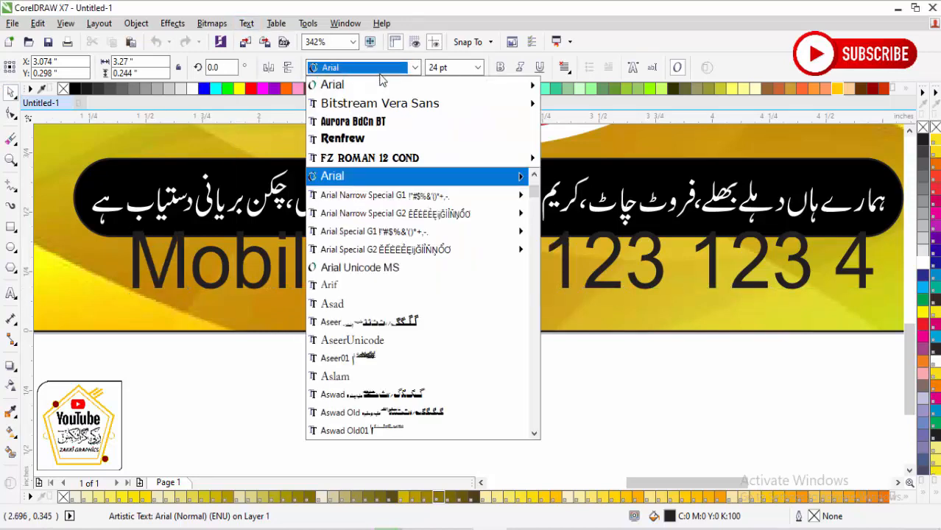
{"action": "left_click", "coordinate": [380, 75]}
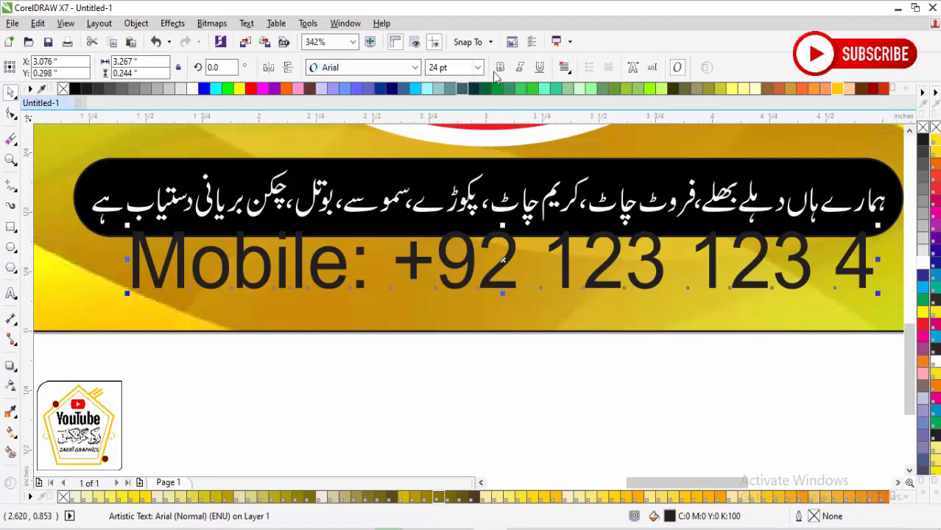
{"action": "left_click", "coordinate": [500, 69]}
{"action": "key", "text": "ctrl+KP_4"}
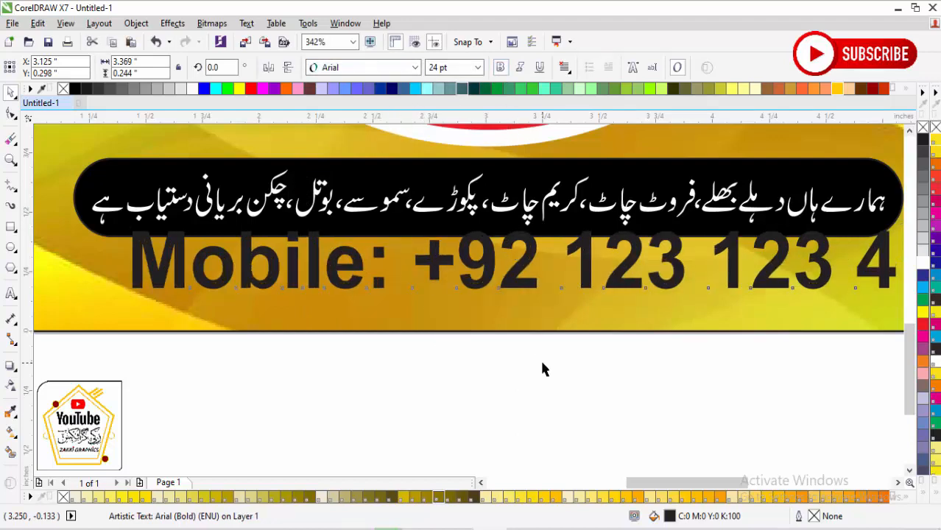
Centre the mobile line horizontally on the banner and move it down slightly below the menu frame.
{"action": "left_click", "coordinate": [620, 329], "text": "shift"}
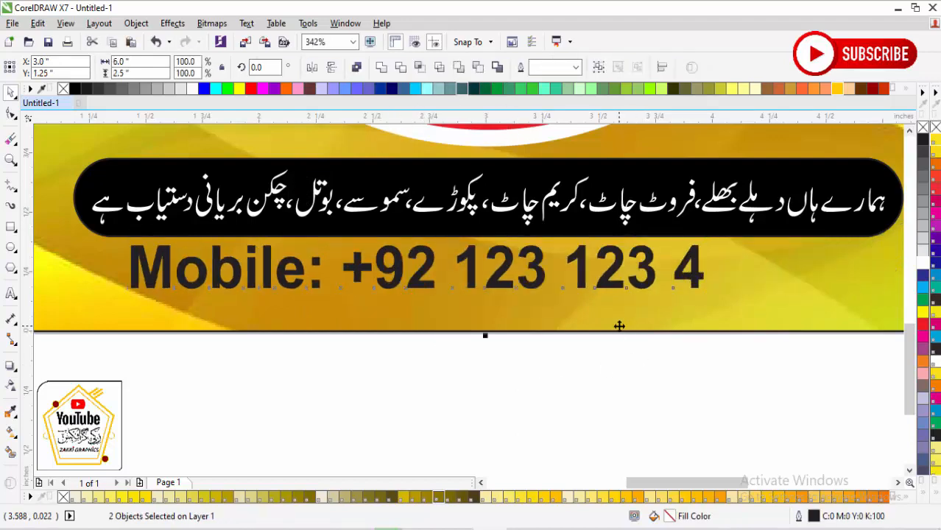
{"action": "key", "text": "e"}
{"action": "left_click", "coordinate": [630, 345]}
{"action": "left_click_drag", "start_coordinate": [571, 284], "coordinate": [571, 293]}
Fill the mobile line with blue (C 100, M 100) and give it a white outline 3 pt wide.
{"action": "left_click", "coordinate": [922, 274]}
{"action": "right_click", "coordinate": [921, 262]}
{"action": "key", "text": "F12"}
{"action": "left_click", "coordinate": [482, 358]}
{"action": "left_click", "coordinate": [483, 376]}
{"action": "double_click", "coordinate": [372, 177]}
{"action": "type", "text": "3"}
{"action": "key", "text": "Return"}
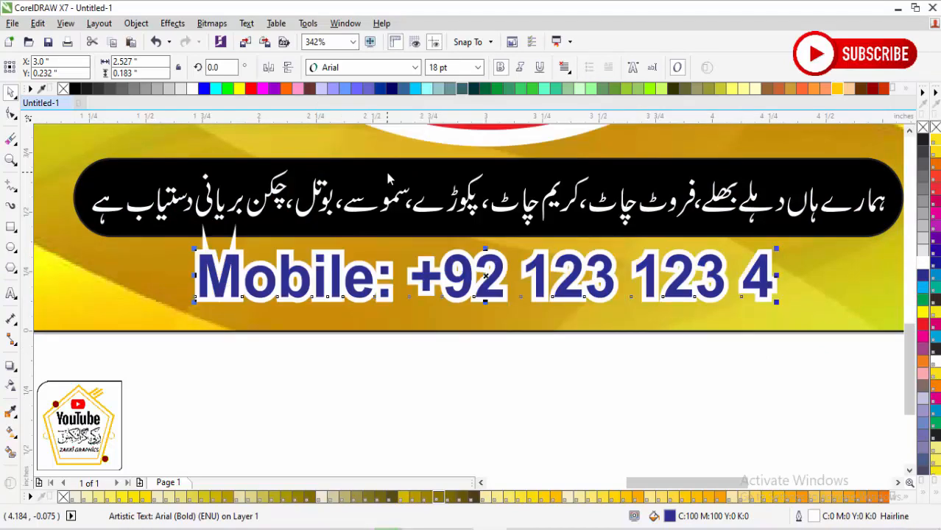
Round the corners of the mobile line's white outline to remove the spikes on the letter M.
{"action": "key", "text": "F12"}
{"action": "left_click", "coordinate": [426, 276]}
{"action": "left_click", "coordinate": [451, 407]}
{"action": "left_click", "coordinate": [584, 392]}
{"action": "scroll", "coordinate": [578, 397], "scroll_direction": "down", "scroll_amount": 2}
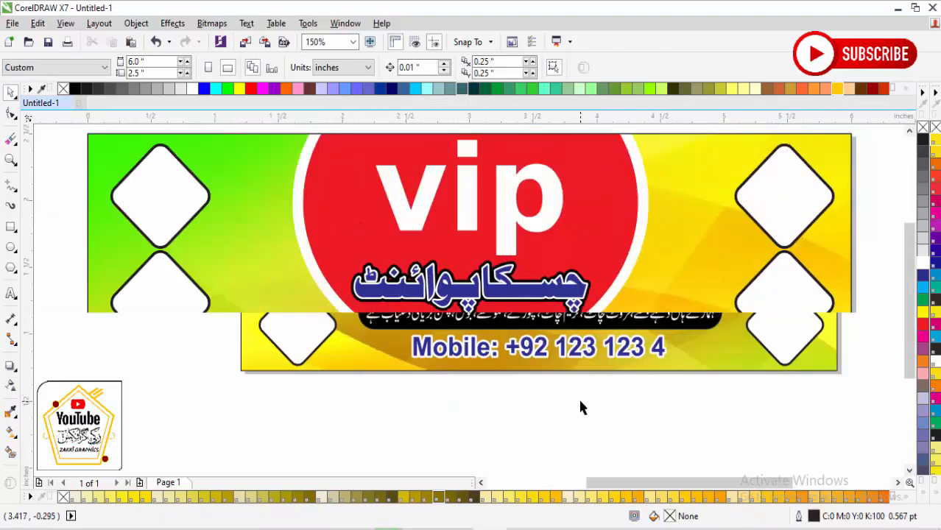
{"action": "key", "text": "F4"}
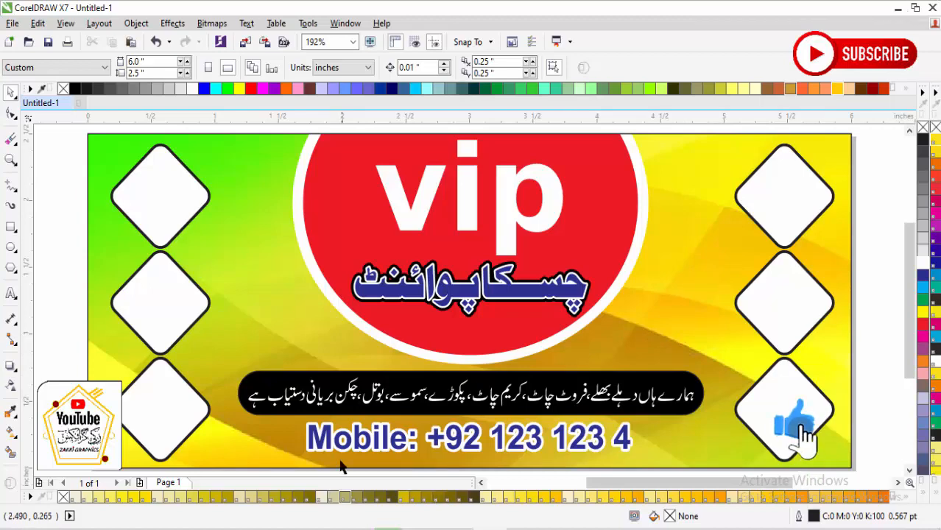
Switch to the Burger folder in File Explorer and bring the food photos into the CorelDRAW drawing.
{"action": "mouse_move", "coordinate": [82, 528]}
{"action": "left_click", "coordinate": [131, 492]}
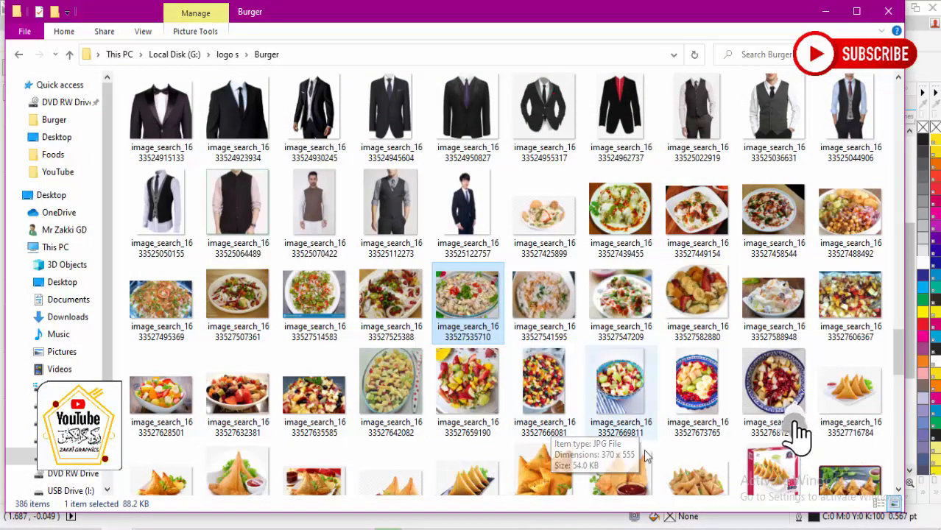
{"action": "scroll", "coordinate": [659, 458], "scroll_direction": "down", "scroll_amount": 3}
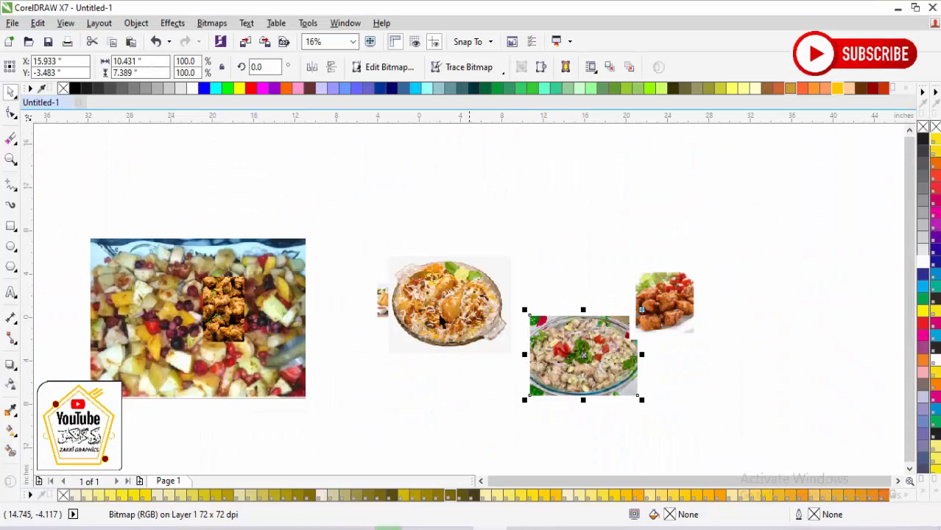
Move the biryani and salad-bowl photos off the banner, and select the samosa photo beside it.
{"action": "left_click", "coordinate": [449, 302]}
{"action": "left_click_drag", "start_coordinate": [391, 322], "coordinate": [519, 265]}
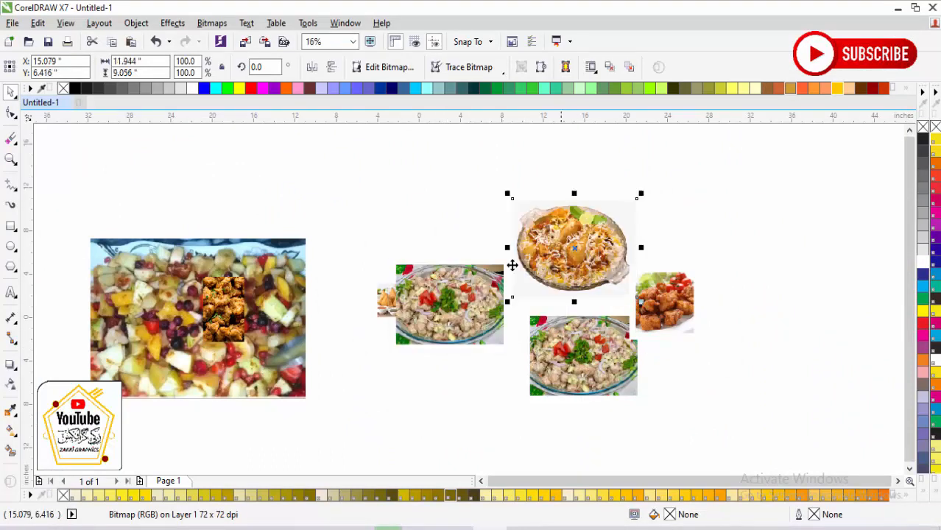
{"action": "left_click_drag", "start_coordinate": [449, 294], "coordinate": [434, 395]}
{"action": "key", "text": "F2"}
{"action": "left_click_drag", "start_coordinate": [342, 269], "coordinate": [531, 352]}
{"action": "left_click", "coordinate": [302, 234]}
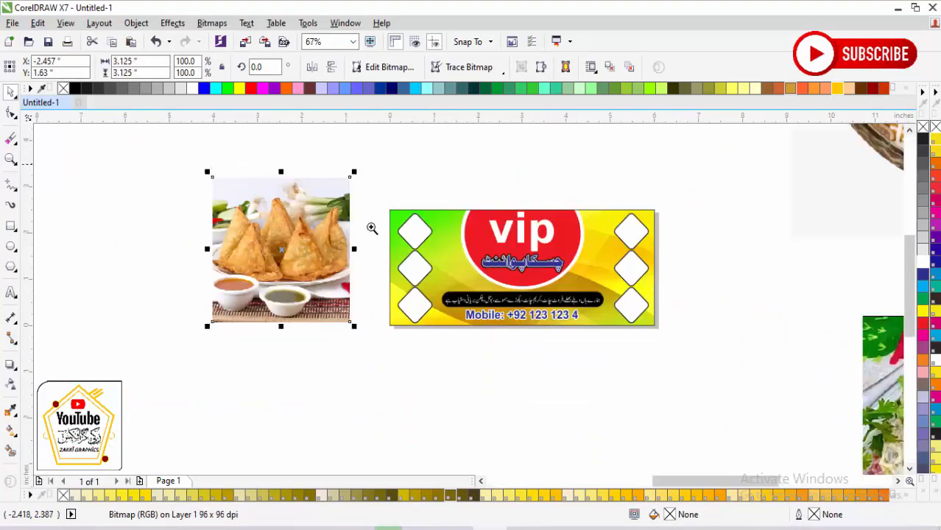
PowerClip the samosa photo into the banner's upper-left diamond frame.
{"action": "left_click_drag", "start_coordinate": [211, 164], "coordinate": [759, 352]}
{"action": "left_click", "coordinate": [595, 382]}
{"action": "left_click", "coordinate": [210, 293]}
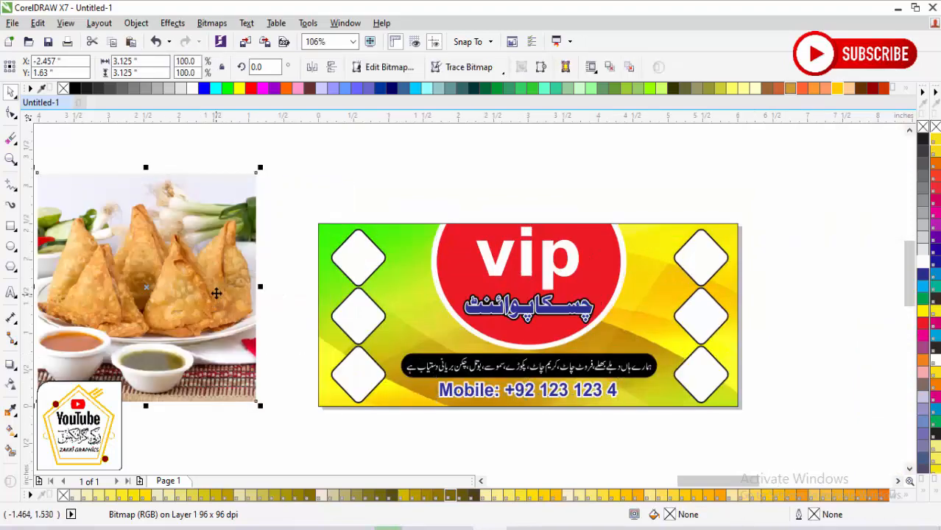
{"action": "right_click", "coordinate": [198, 236]}
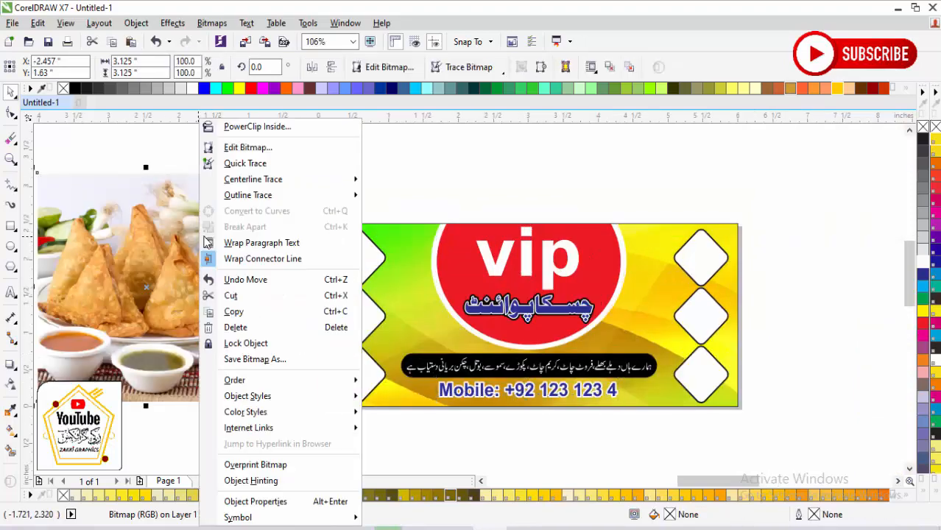
{"action": "left_click", "coordinate": [251, 128]}
{"action": "left_click", "coordinate": [337, 250]}
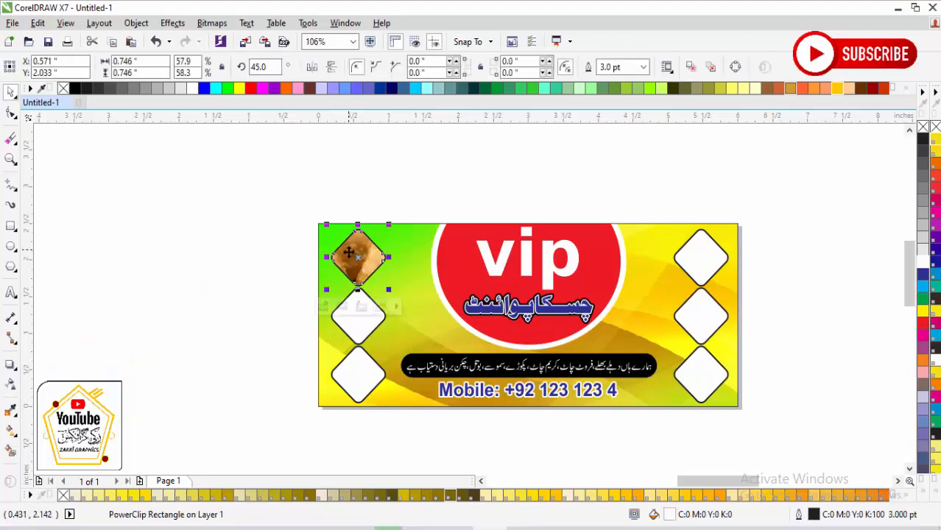
Edit the upper-left diamond's contents, scale the samosa photo to about 0.78 in square around its centre, and finish editing.
{"action": "left_click", "coordinate": [330, 305]}
{"action": "left_click", "coordinate": [374, 291]}
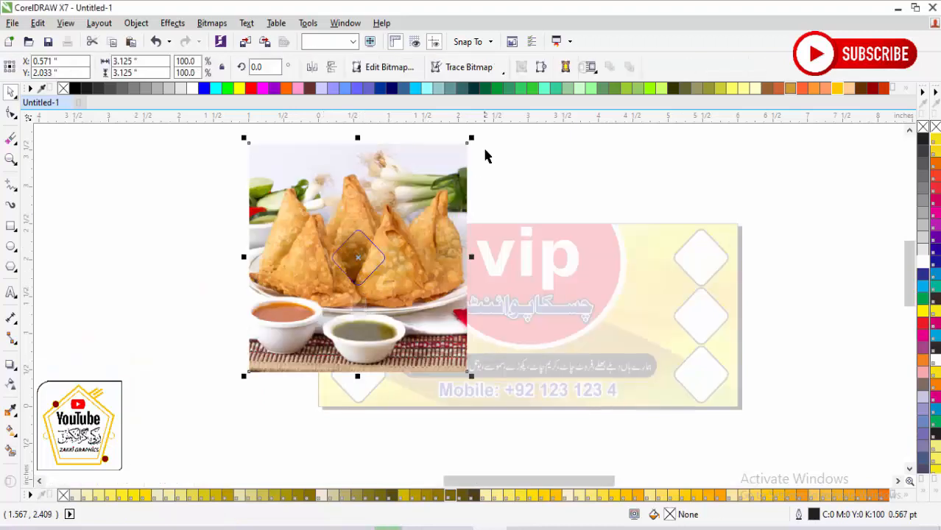
{"action": "mouse_move", "coordinate": [467, 143]}
{"action": "left_mouse_down"}
{"action": "mouse_move", "coordinate": [414, 219]}
{"action": "mouse_move", "coordinate": [313, 302]}
{"action": "left_mouse_up"}
{"action": "key", "text": "F2"}
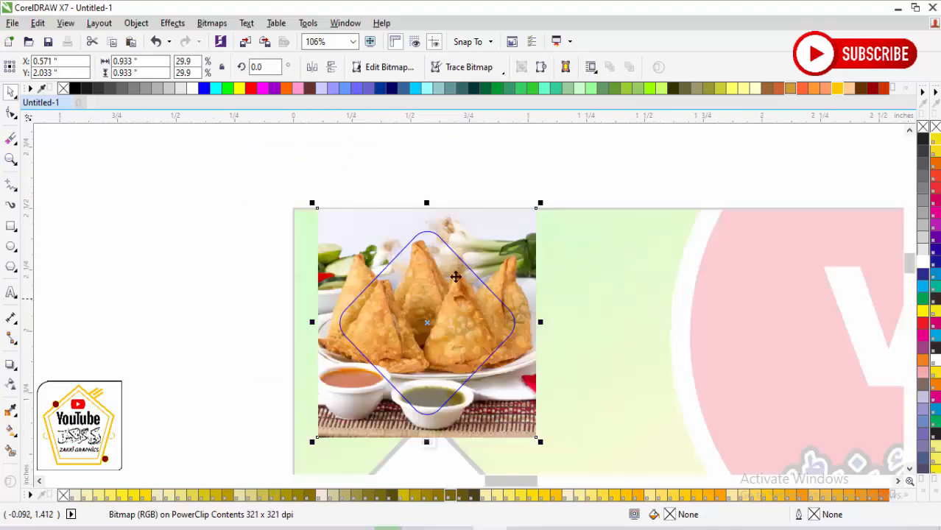
{"action": "left_click_drag", "start_coordinate": [539, 204], "coordinate": [521, 221]}
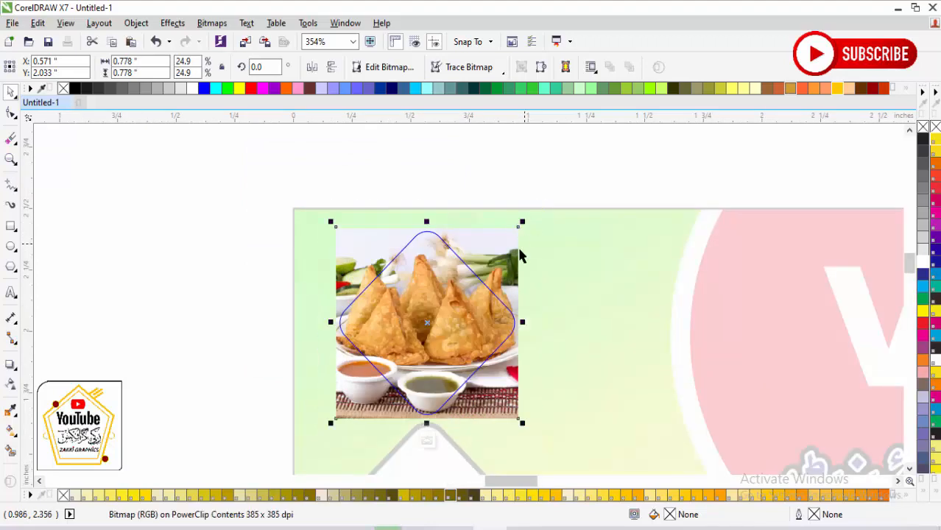
{"action": "left_click", "coordinate": [422, 440]}
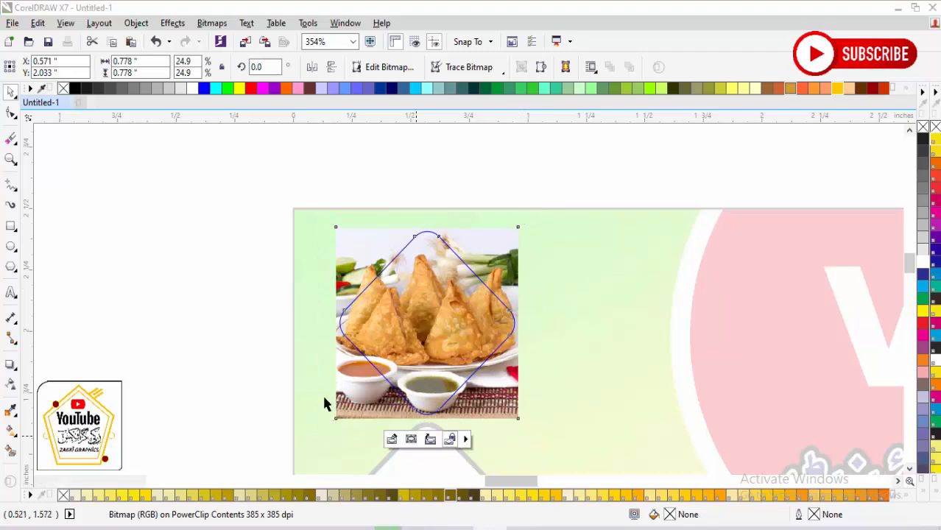
PowerClip the chickpea salad photo below the banner into the banner's upper-right diamond frame.
{"action": "key", "text": "F4"}
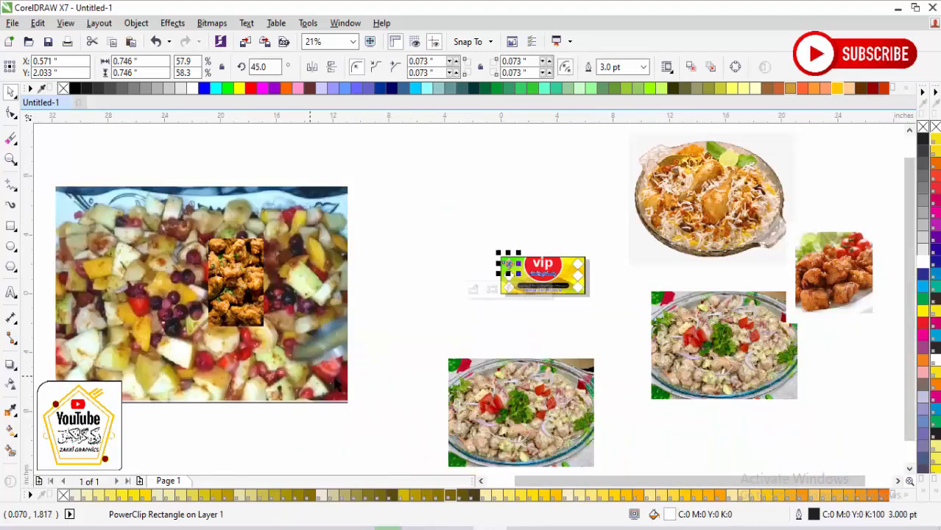
{"action": "left_click", "coordinate": [538, 396]}
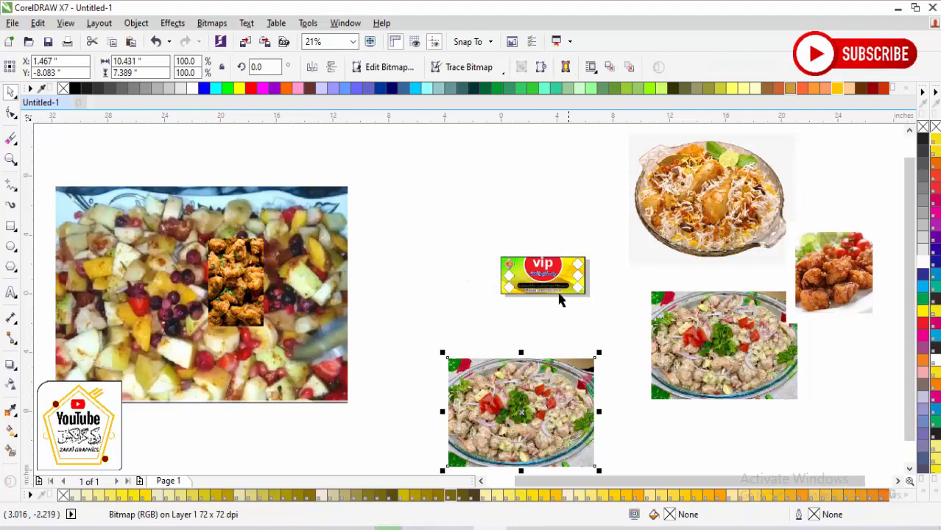
{"action": "key", "text": "F2"}
{"action": "left_click_drag", "start_coordinate": [444, 249], "coordinate": [608, 429]}
{"action": "left_click", "coordinate": [545, 382]}
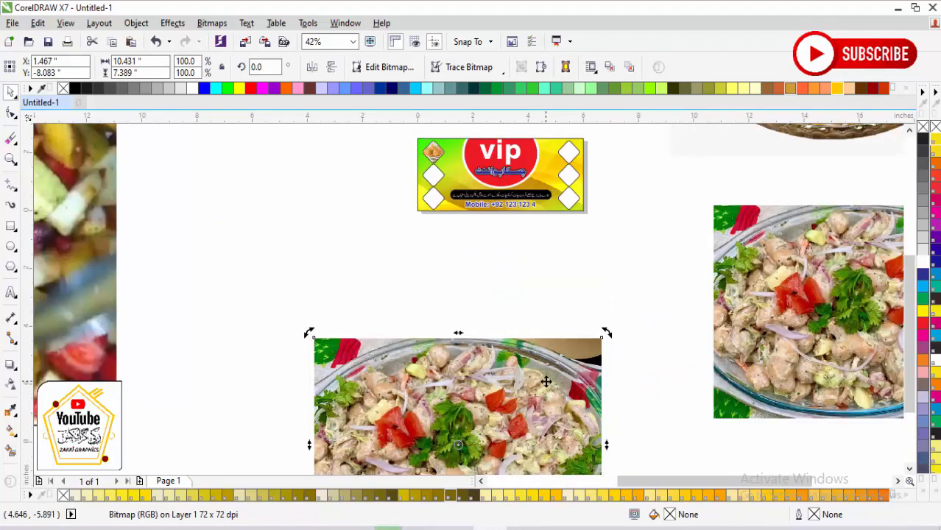
{"action": "right_click", "coordinate": [546, 382]}
{"action": "left_click", "coordinate": [586, 131]}
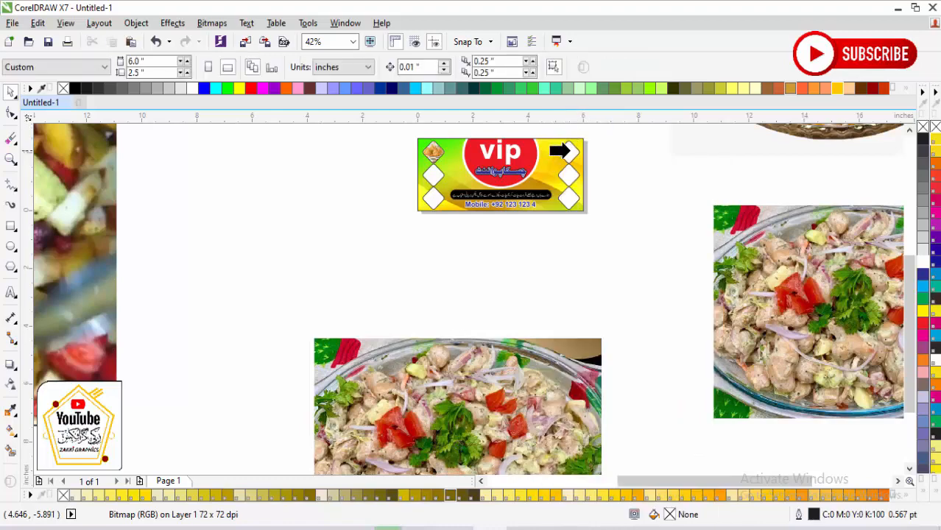
{"action": "left_click", "coordinate": [567, 151]}
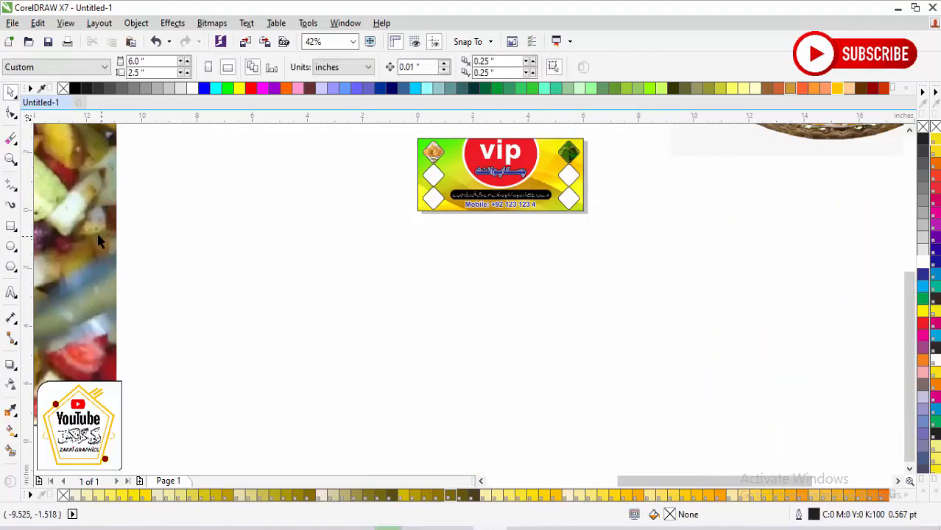
Shrink the fruit salad photo to about 2.9 by 2.1 in beside the banner and PowerClip it into the middle-right diamond.
{"action": "key", "text": "ctrl+z"}
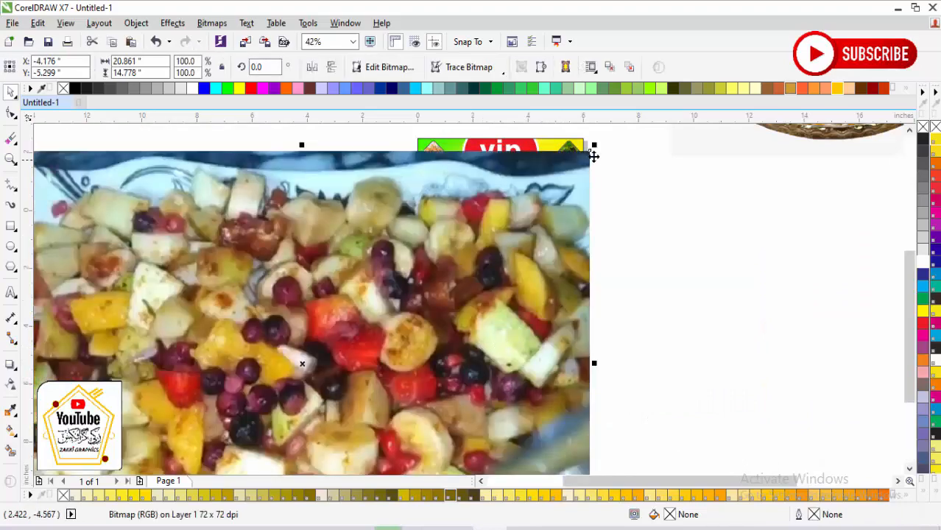
{"action": "left_click_drag", "start_coordinate": [594, 156], "coordinate": [346, 326]}
{"action": "left_click_drag", "start_coordinate": [303, 361], "coordinate": [608, 213]}
{"action": "left_click_drag", "start_coordinate": [676, 139], "coordinate": [405, 257]}
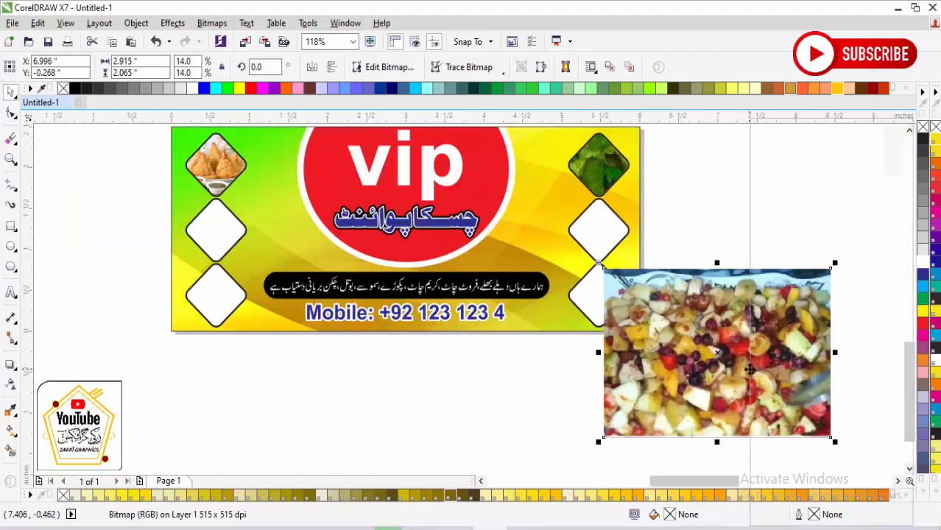
{"action": "right_click", "coordinate": [748, 368]}
{"action": "left_click", "coordinate": [778, 125]}
{"action": "left_click", "coordinate": [593, 224]}
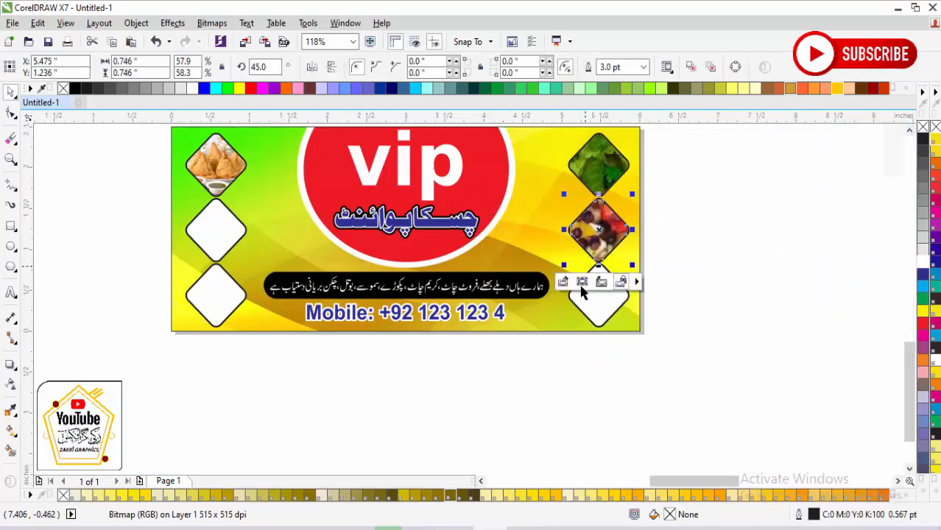
Edit the middle-right diamond's contents, scale the fruit salad photo to about 1.17 by 0.83 in, and finish editing.
{"action": "left_click", "coordinate": [562, 282]}
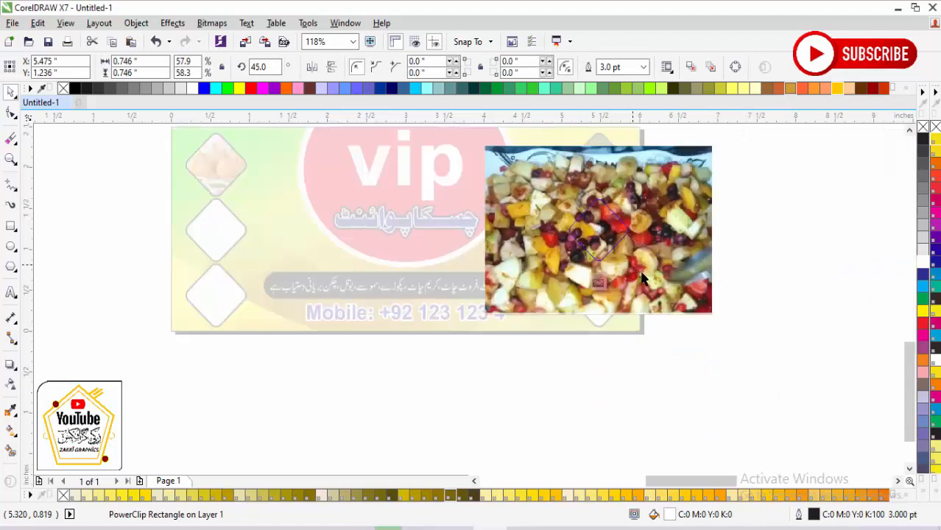
{"action": "left_click", "coordinate": [713, 178]}
{"action": "left_click_drag", "start_coordinate": [711, 146], "coordinate": [640, 198]}
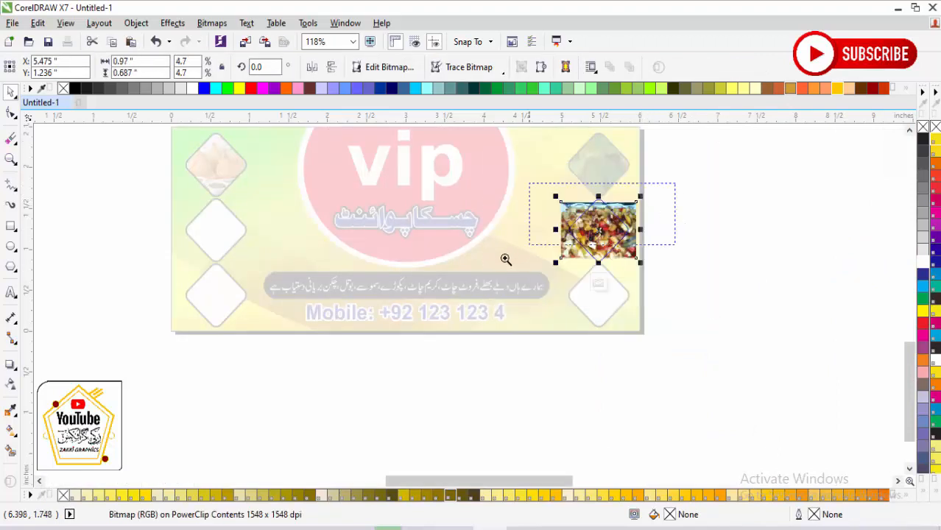
{"action": "left_click_drag", "start_coordinate": [507, 257], "coordinate": [499, 266]}
{"action": "left_click_drag", "start_coordinate": [690, 199], "coordinate": [723, 177]}
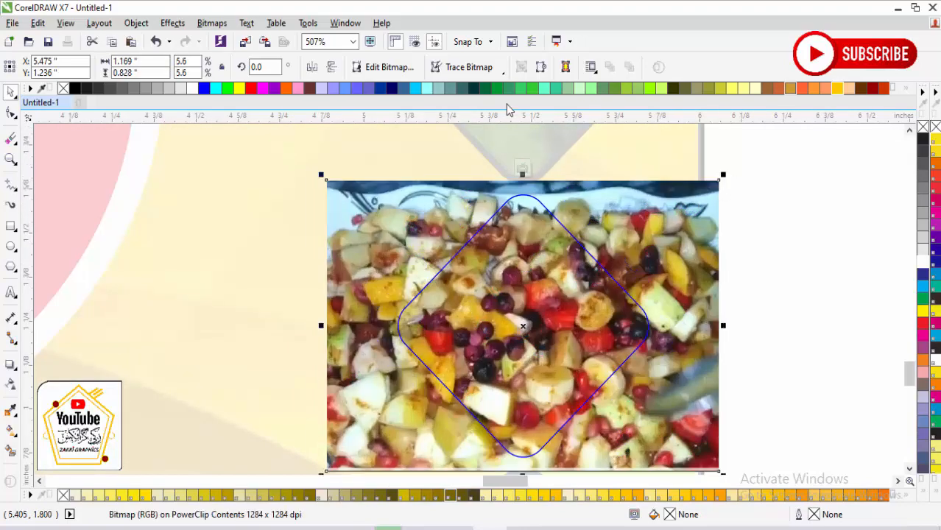
{"action": "scroll", "coordinate": [528, 461], "scroll_direction": "down", "scroll_amount": 3}
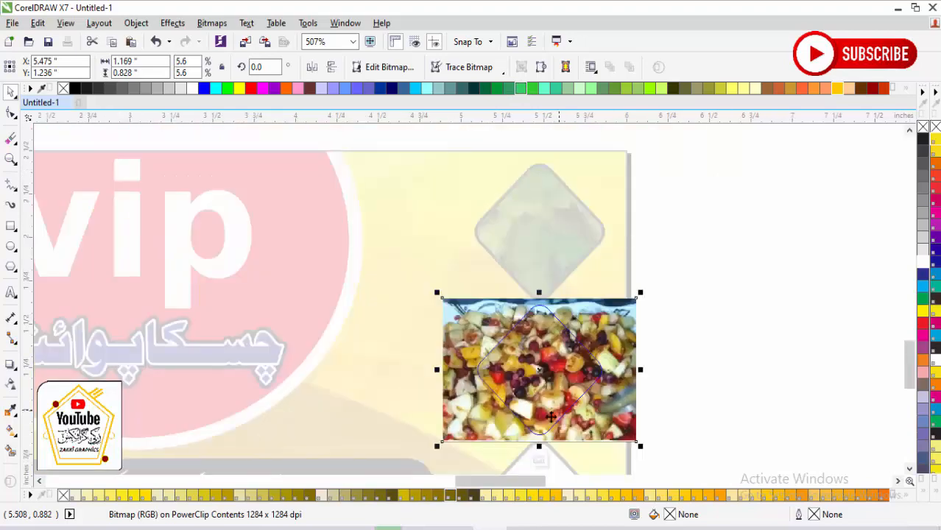
{"action": "left_click", "coordinate": [545, 457]}
{"action": "left_click", "coordinate": [644, 398]}
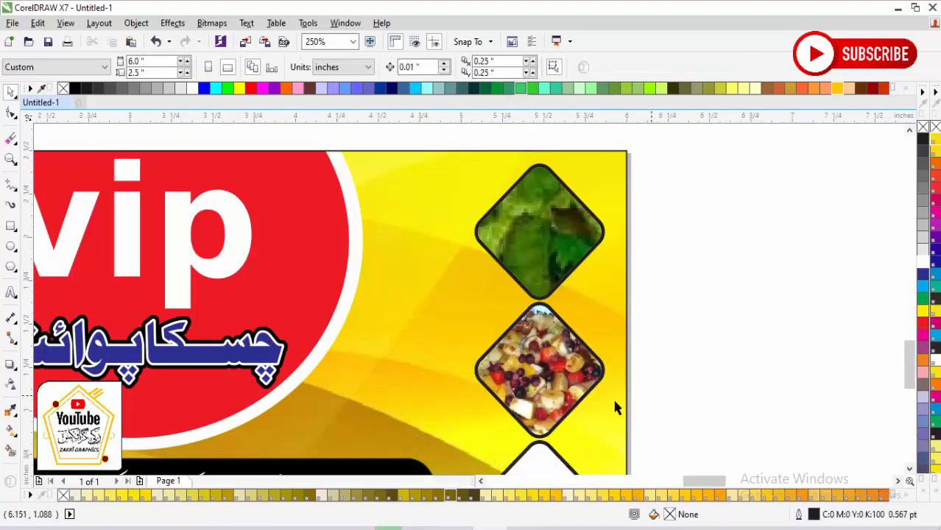
Edit the upper-right diamond's contents, scale the salad photo to 1%, enlarge it to about 1.11 by 0.79 in, and finish editing.
{"action": "left_click", "coordinate": [535, 225]}
{"action": "left_click", "coordinate": [504, 321]}
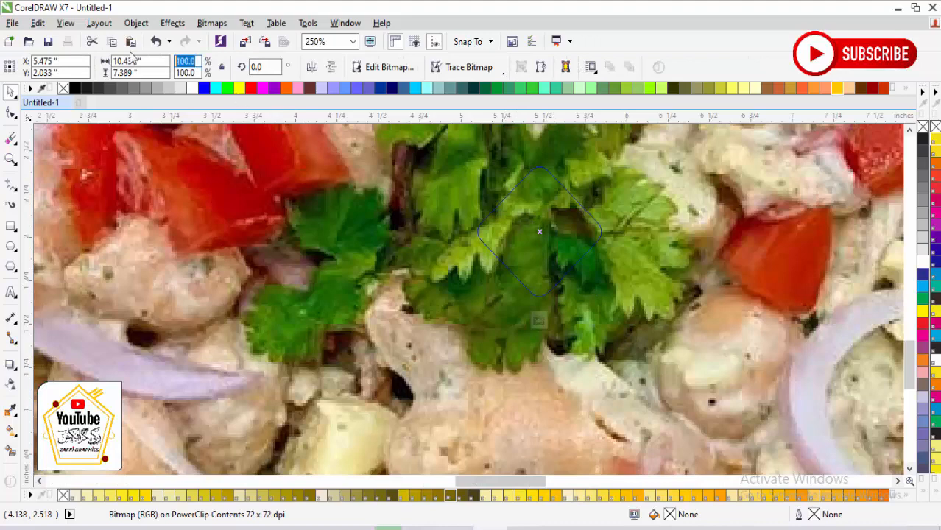
{"action": "type", "text": "1"}
{"action": "key", "text": "Return"}
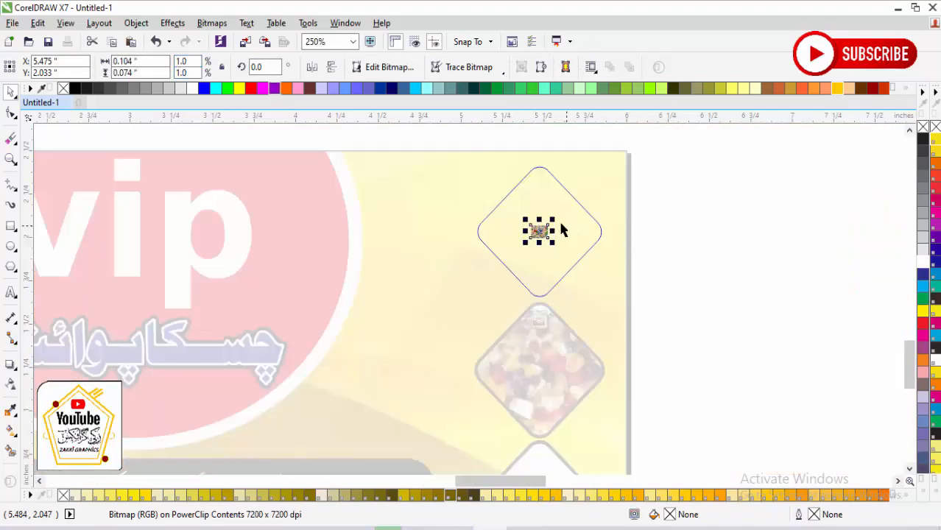
{"action": "left_click_drag", "start_coordinate": [554, 220], "coordinate": [658, 165]}
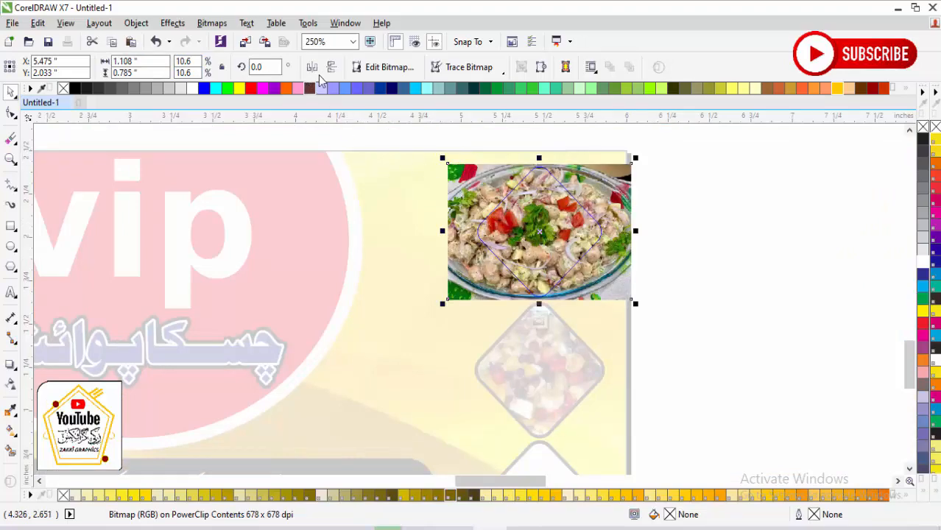
{"action": "left_click", "coordinate": [538, 322]}
Bring the biryani photo beside the banner, shrink it to about 1.8 by 1.4 in, and PowerClip it into the middle-left diamond.
{"action": "scroll", "coordinate": [548, 327], "scroll_direction": "down", "scroll_amount": 2}
{"action": "scroll", "coordinate": [582, 350], "scroll_direction": "down", "scroll_amount": 4}
{"action": "left_click_drag", "start_coordinate": [692, 277], "coordinate": [323, 406]}
{"action": "key", "text": "F2"}
{"action": "left_click_drag", "start_coordinate": [195, 276], "coordinate": [578, 448]}
{"action": "left_click_drag", "start_coordinate": [514, 186], "coordinate": [568, 314]}
{"action": "key", "text": "F2"}
{"action": "left_click_drag", "start_coordinate": [473, 249], "coordinate": [632, 370]}
{"action": "left_click_drag", "start_coordinate": [525, 315], "coordinate": [462, 357]}
{"action": "right_click", "coordinate": [459, 357]}
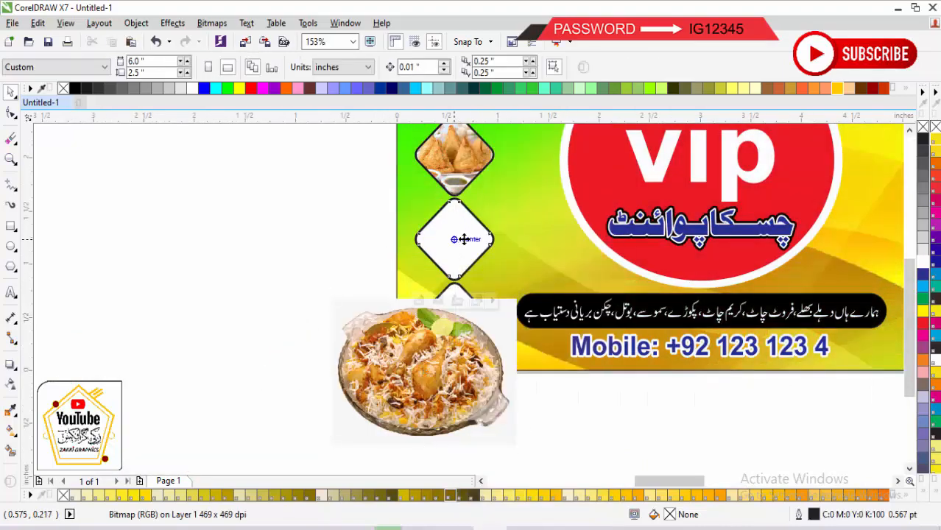
{"action": "left_click", "coordinate": [464, 246]}
Edit the middle-left diamond's contents, scale the biryani photo to about 0.57 by 0.43 in, and finish editing.
{"action": "scroll", "coordinate": [461, 281], "scroll_direction": "up", "scroll_amount": 2}
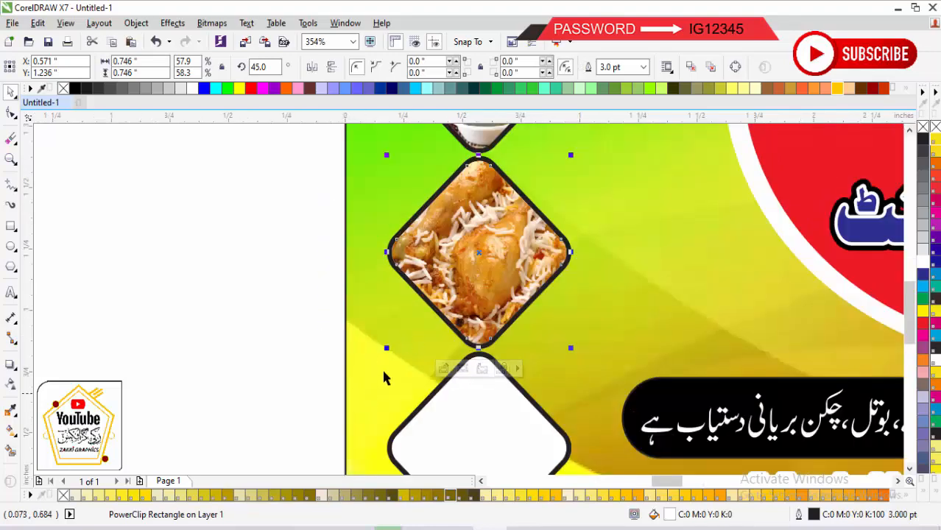
{"action": "left_click", "coordinate": [443, 368]}
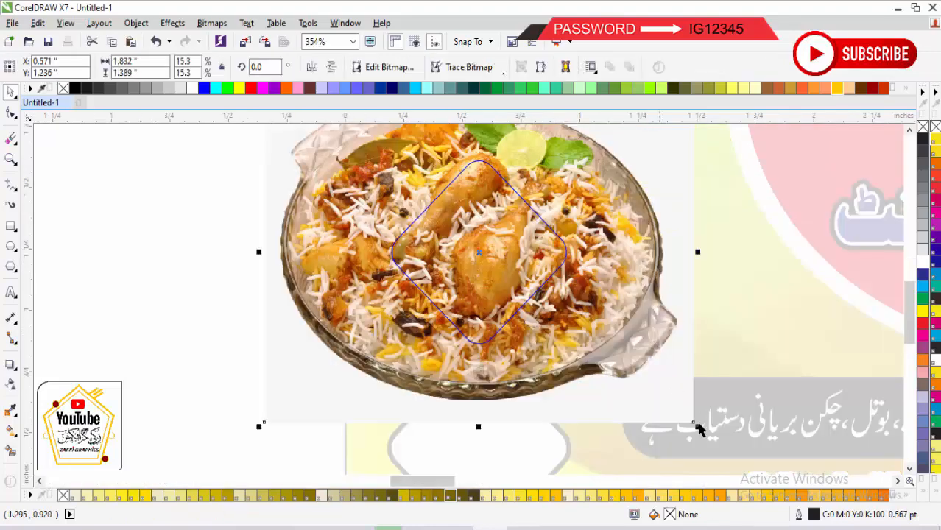
{"action": "left_click_drag", "start_coordinate": [647, 378], "coordinate": [561, 315]}
{"action": "left_click_drag", "start_coordinate": [538, 204], "coordinate": [553, 195]}
{"action": "left_click", "coordinate": [522, 371]}
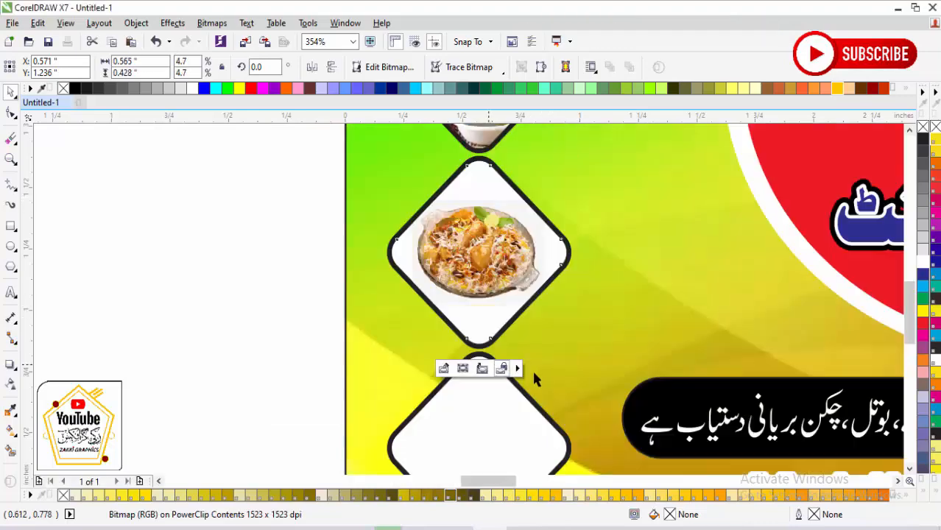
Move the pakora photo below the banner and PowerClip it into the lower-left diamond frame.
{"action": "scroll", "coordinate": [433, 398], "scroll_direction": "down", "scroll_amount": 2}
{"action": "scroll", "coordinate": [433, 398], "scroll_direction": "down", "scroll_amount": 6}
{"action": "left_click", "coordinate": [91, 309]}
{"action": "left_click_drag", "start_coordinate": [107, 304], "coordinate": [476, 388]}
{"action": "left_click_drag", "start_coordinate": [332, 258], "coordinate": [739, 434]}
{"action": "right_click", "coordinate": [349, 355]}
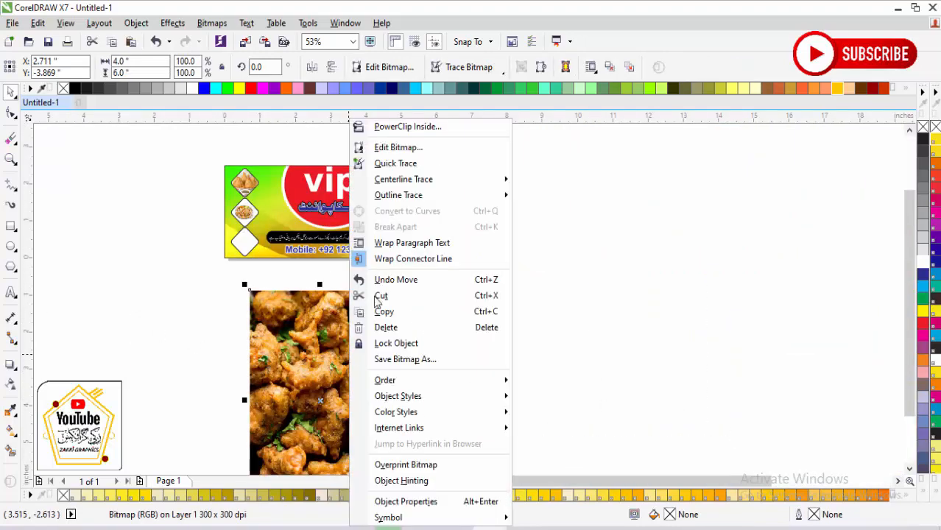
{"action": "left_click", "coordinate": [396, 127]}
{"action": "left_click", "coordinate": [251, 242]}
Edit the lower-left diamond's contents, scale the pakora photo to 2%, enlarge it to about 0.78 by 1.17 in, and finish editing.
{"action": "left_click_drag", "start_coordinate": [200, 208], "coordinate": [328, 276]}
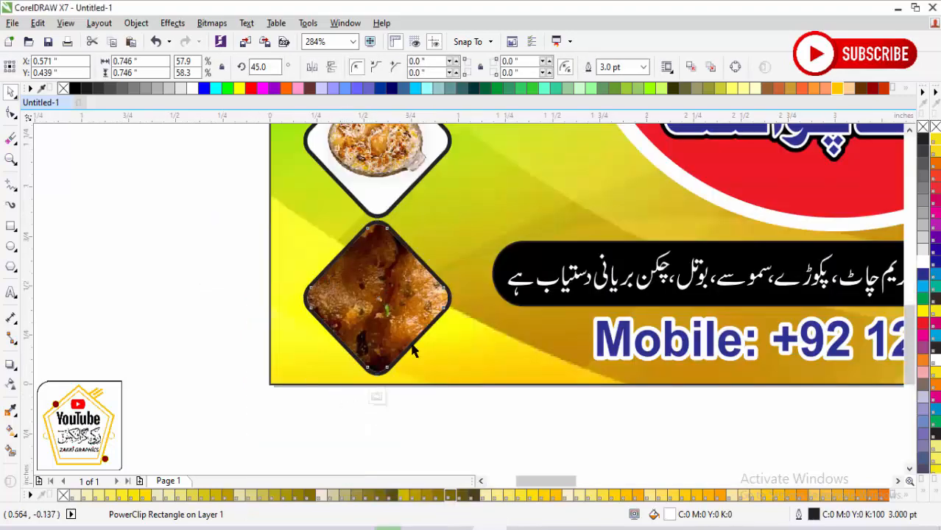
{"action": "left_click", "coordinate": [378, 395]}
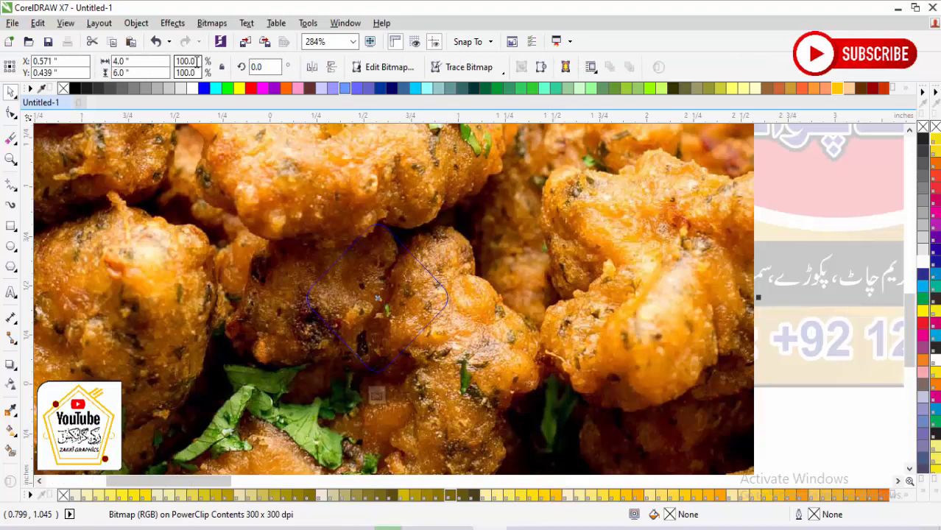
{"action": "type", "text": "2"}
{"action": "key", "text": "Return"}
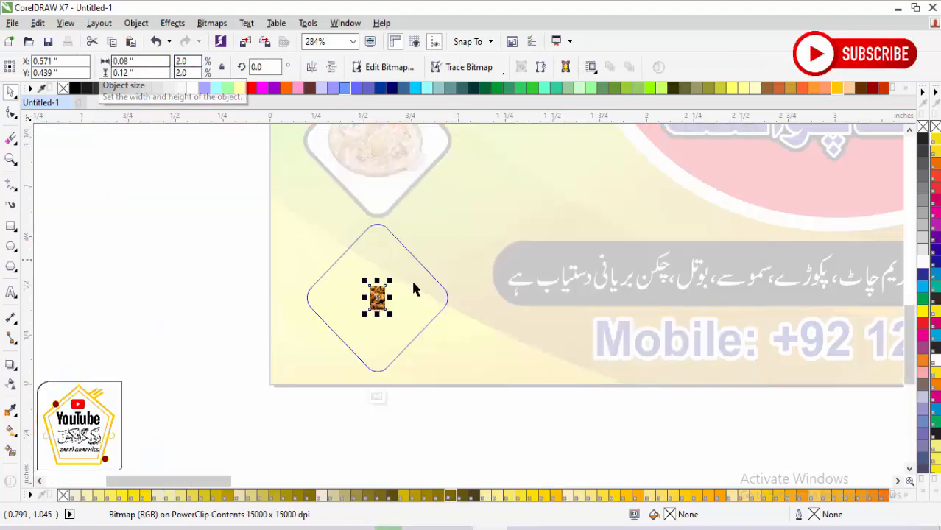
{"action": "left_click_drag", "start_coordinate": [390, 282], "coordinate": [479, 178]}
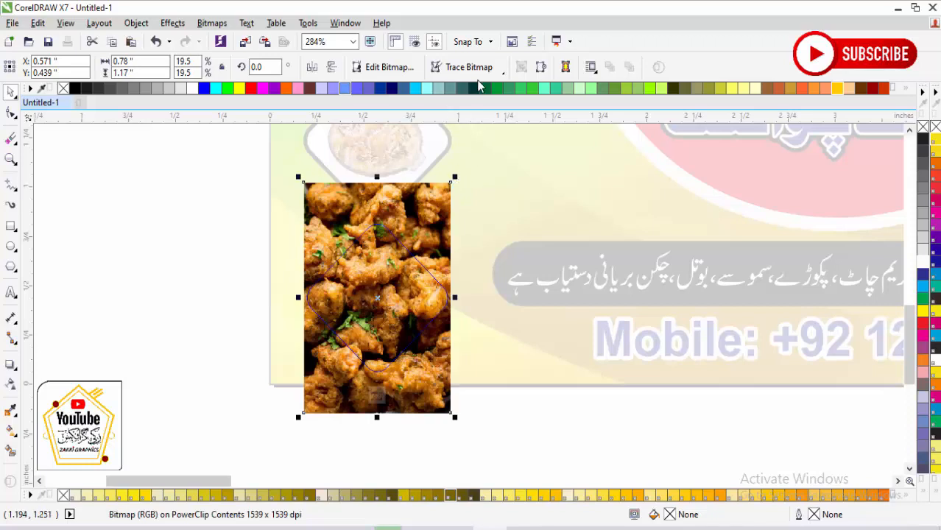
{"action": "left_click", "coordinate": [379, 401]}
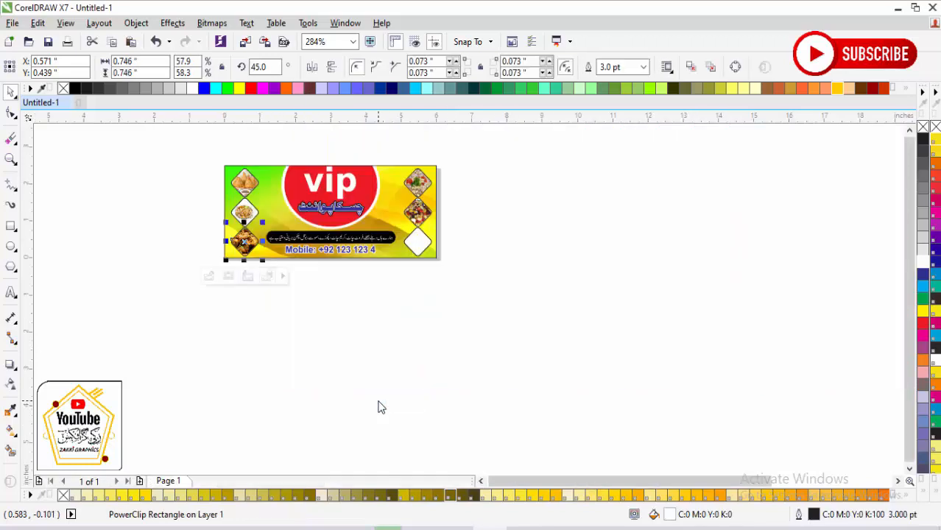
{"action": "left_click_drag", "start_coordinate": [486, 156], "coordinate": [349, 301]}
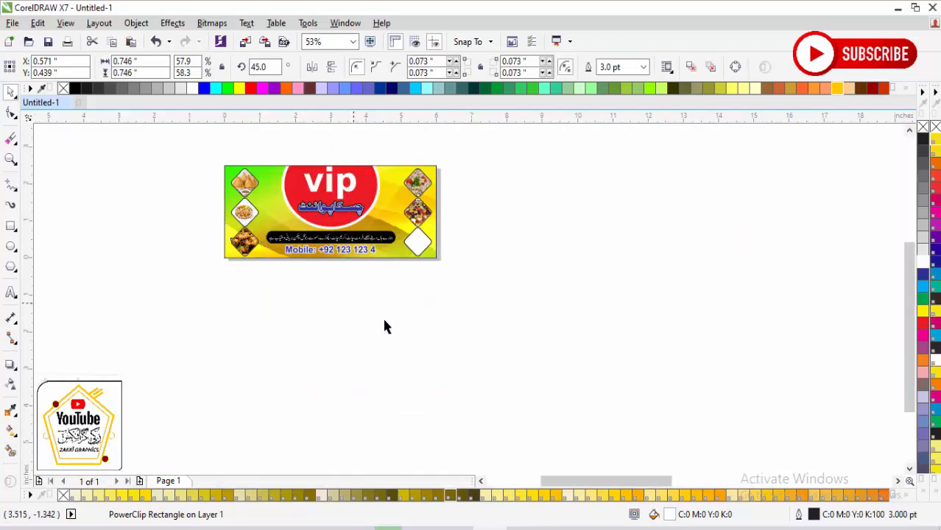
{"action": "left_click", "coordinate": [117, 528]}
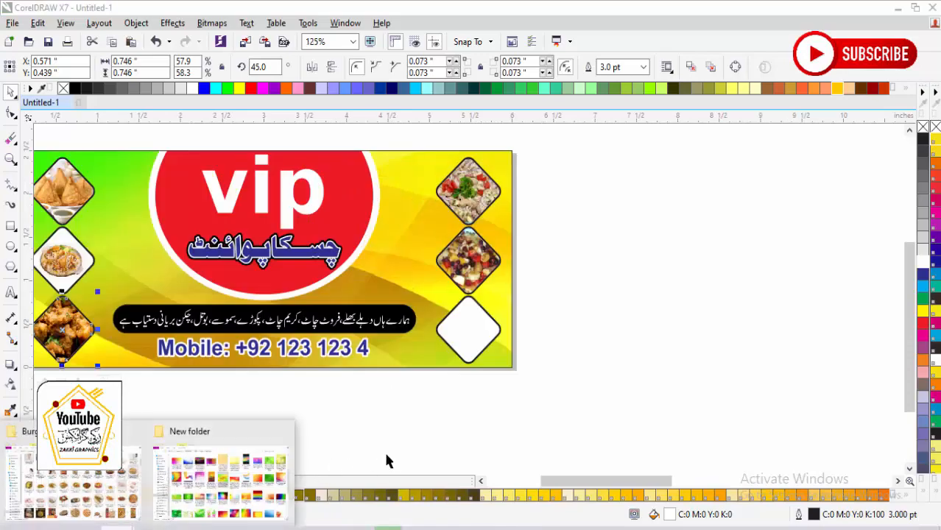
{"action": "left_click", "coordinate": [86, 492]}
{"action": "scroll", "coordinate": [596, 398], "scroll_direction": "down", "scroll_amount": 10}
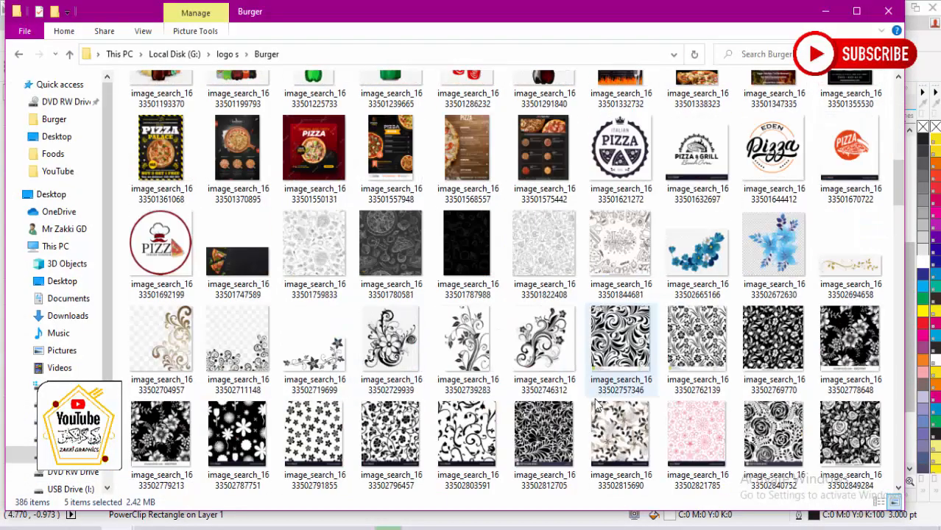
{"action": "scroll", "coordinate": [589, 409], "scroll_direction": "down", "scroll_amount": 10}
{"action": "scroll", "coordinate": [589, 412], "scroll_direction": "down", "scroll_amount": 5}
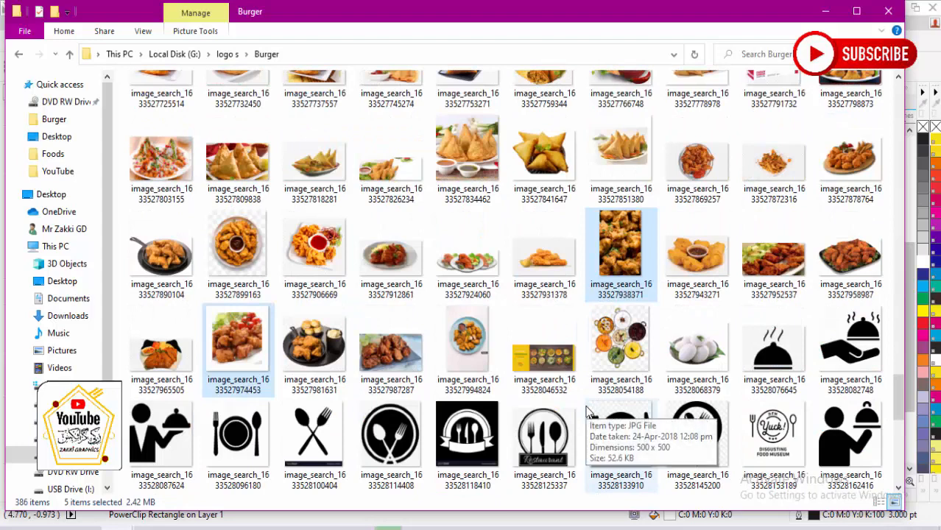
{"action": "scroll", "coordinate": [589, 412], "scroll_direction": "up", "scroll_amount": 4}
{"action": "left_click_drag", "start_coordinate": [773, 107], "coordinate": [751, 135]}
{"action": "right_click", "coordinate": [789, 118]}
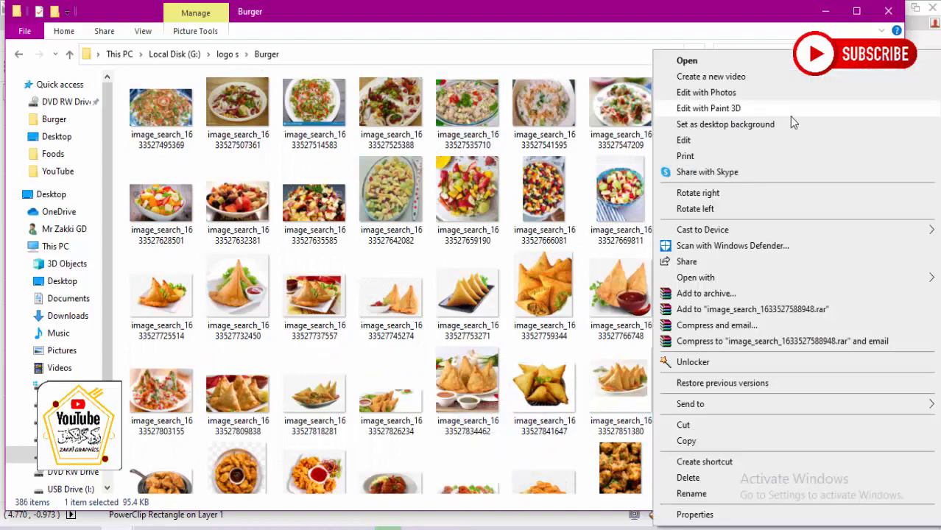
{"action": "left_click", "coordinate": [685, 442]}
{"action": "key", "text": "alt+Tab"}
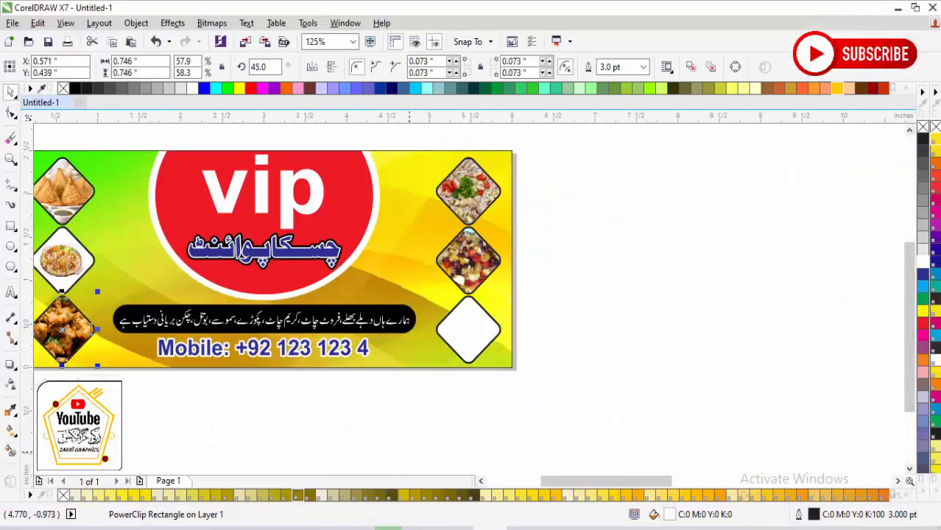
Paste the creamy fruit salad photo, move it beside the banner, and PowerClip it into the lower-right diamond frame.
{"action": "right_click", "coordinate": [595, 298]}
{"action": "left_click", "coordinate": [624, 387]}
{"action": "left_click_drag", "start_coordinate": [271, 269], "coordinate": [599, 370]}
{"action": "right_click", "coordinate": [599, 355]}
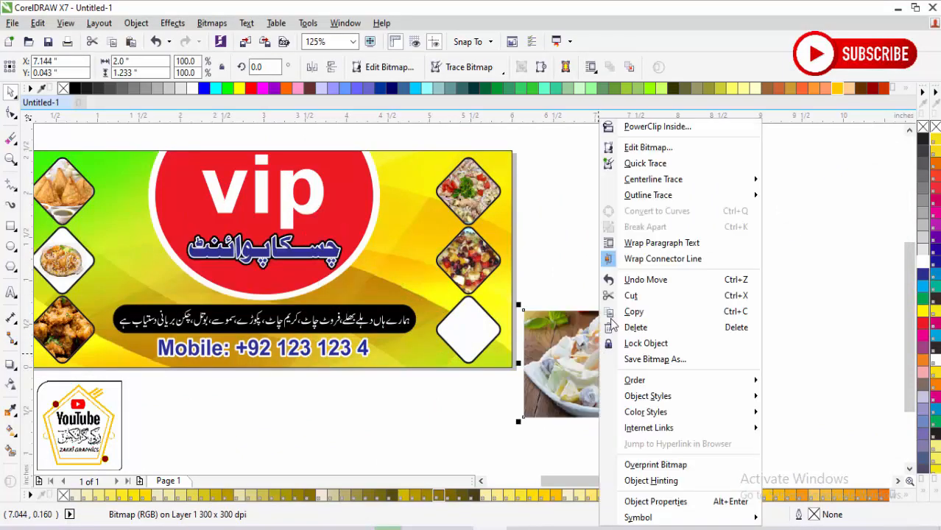
{"action": "left_click", "coordinate": [641, 126]}
{"action": "left_click", "coordinate": [475, 327]}
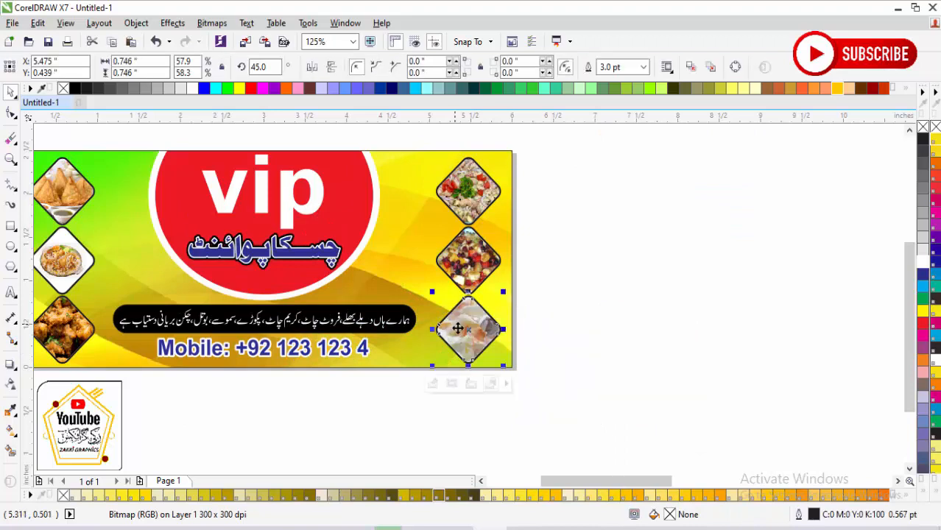
Edit the lower-right diamond's contents, scale the salad photo to about 1.21 by 0.75 in, nudge it up, and finish editing.
{"action": "left_click", "coordinate": [433, 383]}
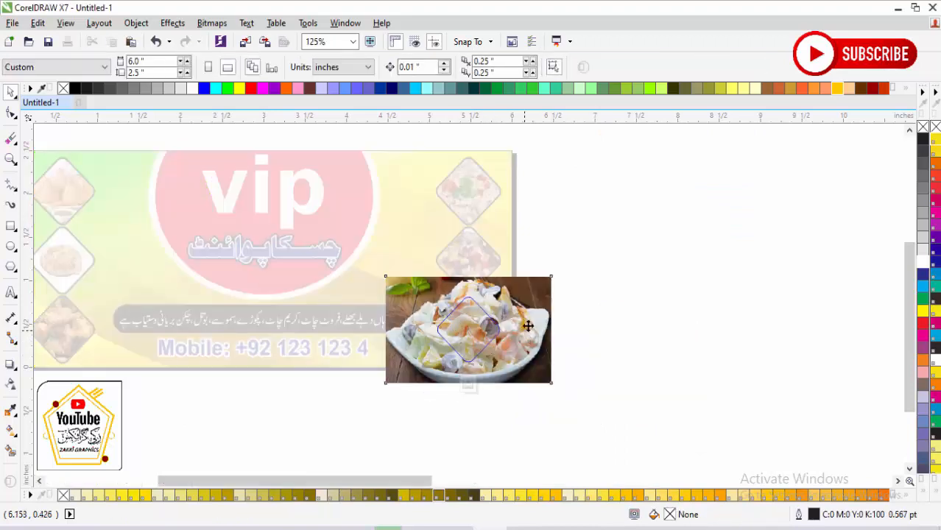
{"action": "left_click_drag", "start_coordinate": [552, 276], "coordinate": [521, 292]}
{"action": "key", "text": "shift+F2"}
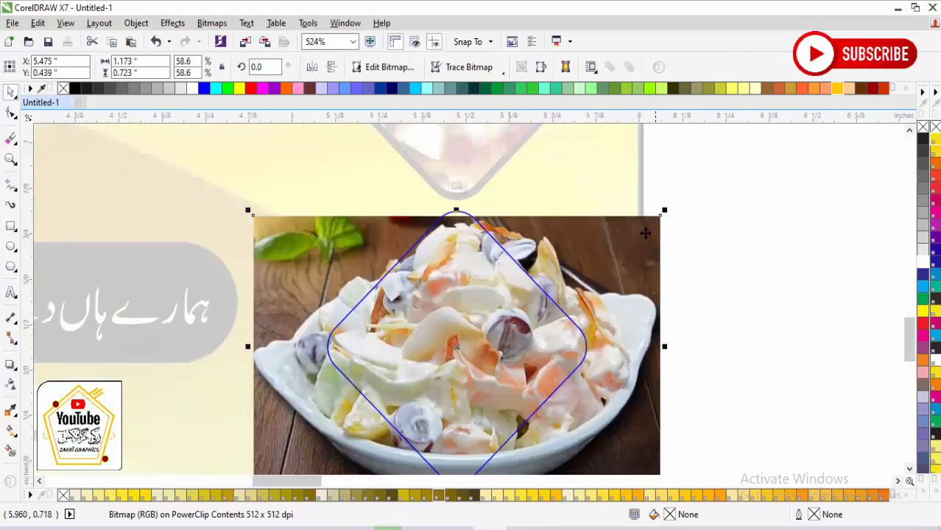
{"action": "key", "text": "Escape"}
{"action": "left_click_drag", "start_coordinate": [628, 249], "coordinate": [627, 240]}
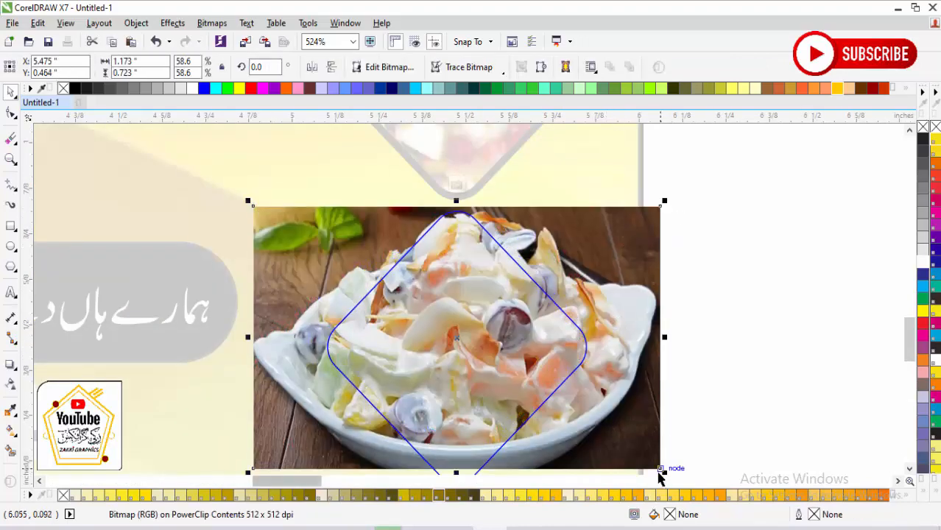
{"action": "mouse_move", "coordinate": [664, 202]}
{"action": "left_mouse_down"}
{"action": "mouse_move", "coordinate": [674, 196]}
{"action": "mouse_move", "coordinate": [672, 210]}
{"action": "mouse_move", "coordinate": [668, 204]}
{"action": "left_mouse_up"}
{"action": "scroll", "coordinate": [626, 295], "scroll_direction": "down", "scroll_amount": 2}
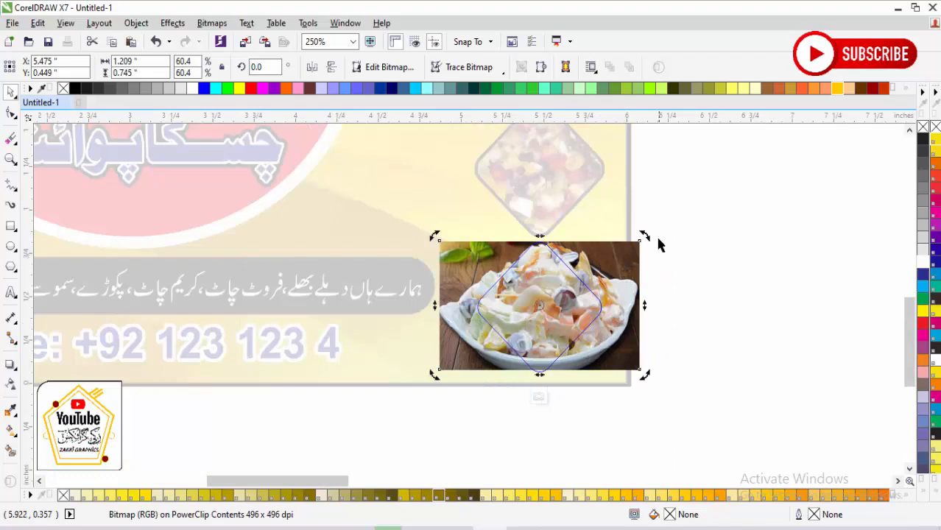
{"action": "left_click_drag", "start_coordinate": [644, 236], "coordinate": [649, 230]}
{"action": "left_click", "coordinate": [540, 398]}
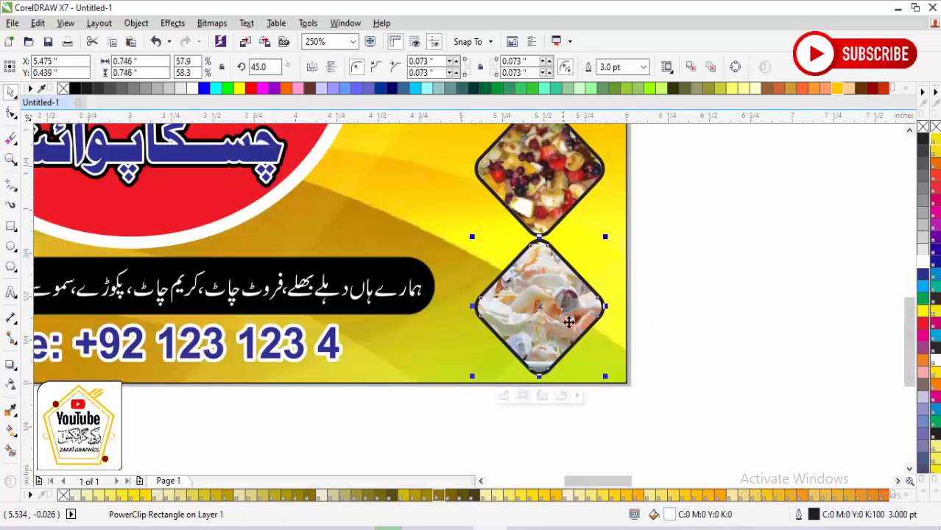
{"action": "key", "text": "F4"}
{"action": "key", "text": "F2"}
{"action": "left_click_drag", "start_coordinate": [296, 261], "coordinate": [35, 358]}
{"action": "left_click", "coordinate": [764, 318]}
{"action": "scroll", "coordinate": [700, 324], "scroll_direction": "down", "scroll_amount": 2}
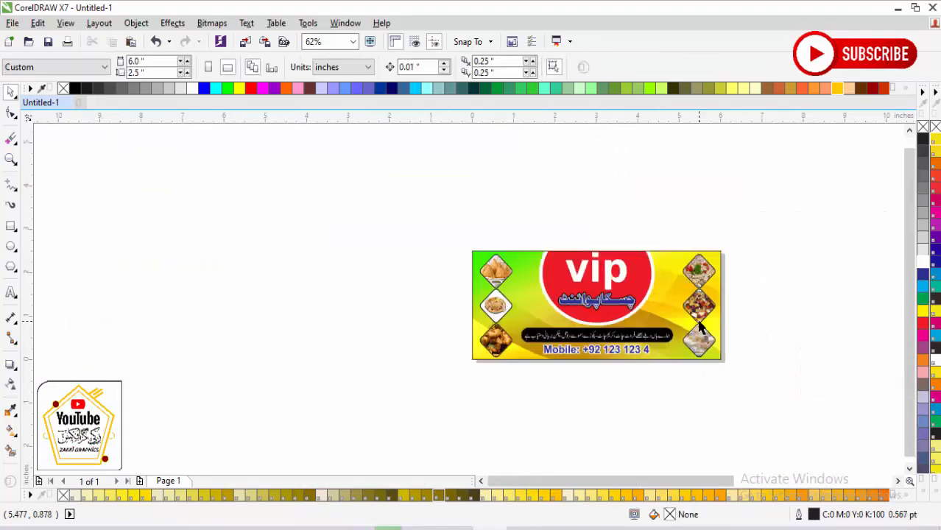
{"action": "key", "text": "F4"}
{"action": "left_click", "coordinate": [755, 328]}
{"action": "key", "text": "Delete"}
{"action": "key", "text": "F4"}
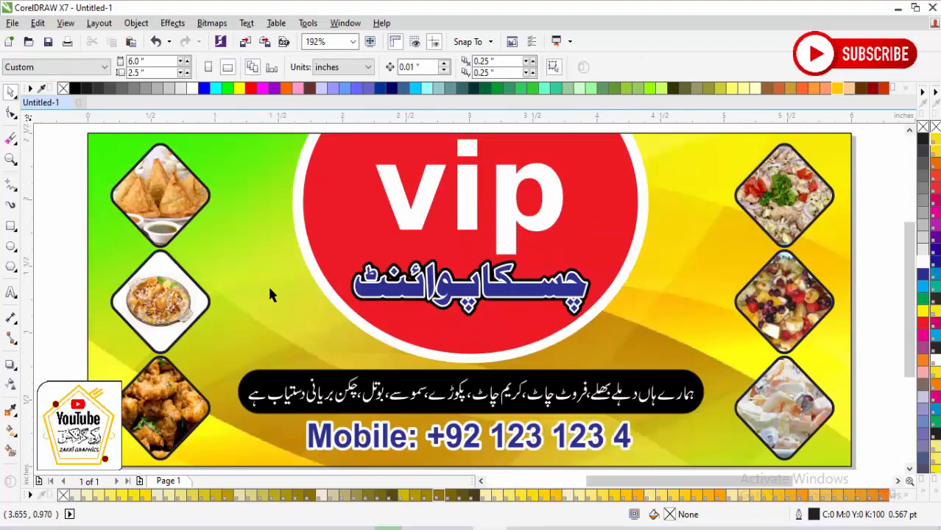
Try extracting the samosa photo from the upper-left diamond and deleting its empty frame, and undo these changes.
{"action": "left_click", "coordinate": [171, 215]}
{"action": "scroll", "coordinate": [289, 253], "scroll_direction": "down", "scroll_amount": 2}
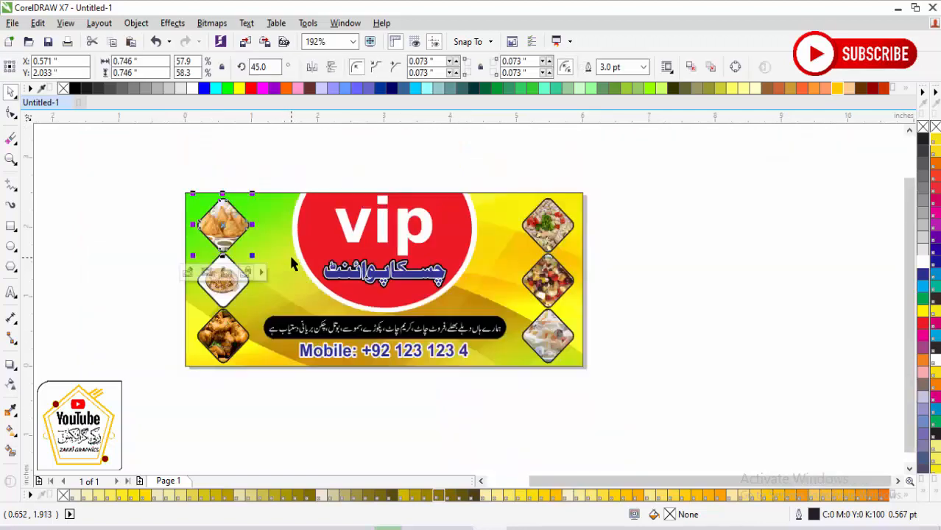
{"action": "left_click_drag", "start_coordinate": [224, 242], "coordinate": [95, 339]}
{"action": "left_click", "coordinate": [109, 294]}
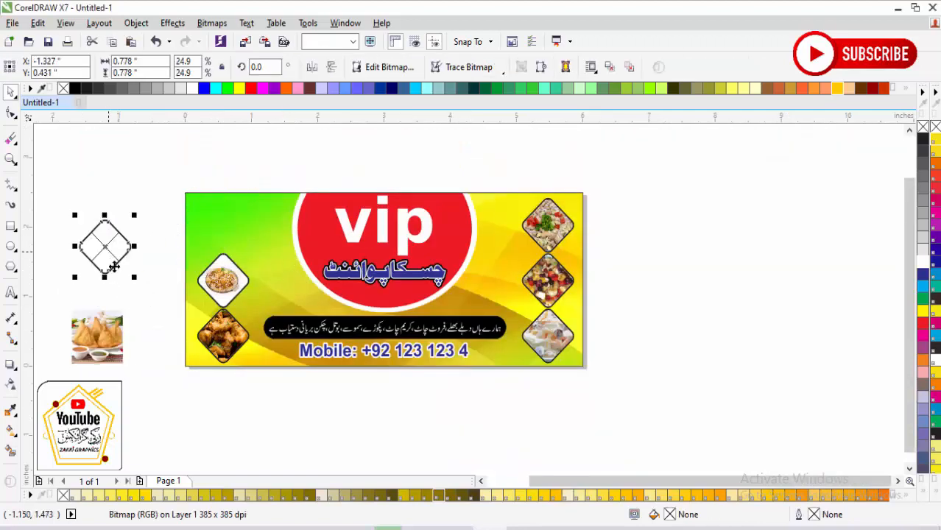
{"action": "key", "text": "Delete"}
{"action": "key", "text": "ctrl+z"}
{"action": "key", "text": "ctrl+z"}
{"action": "key", "text": "ctrl+z"}
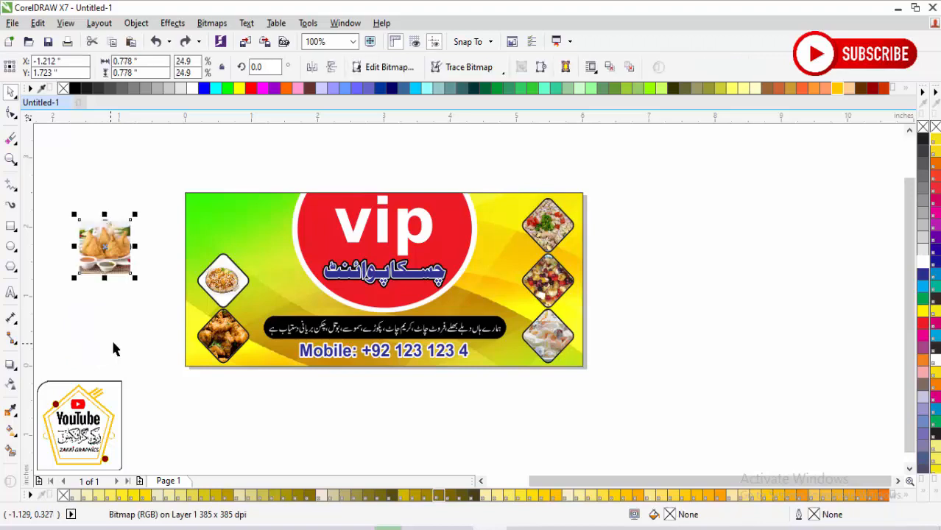
{"action": "key", "text": "ctrl+z"}
{"action": "left_click_drag", "start_coordinate": [229, 236], "coordinate": [129, 258]}
{"action": "key", "text": "ctrl+z"}
Copy the upper-left samosa diamond beside the banner, extract the photo from the copy, and delete the empty frame.
{"action": "left_click_drag", "start_coordinate": [223, 223], "coordinate": [90, 253]}
{"action": "right_click", "coordinate": [193, 171]}
{"action": "left_click", "coordinate": [147, 283]}
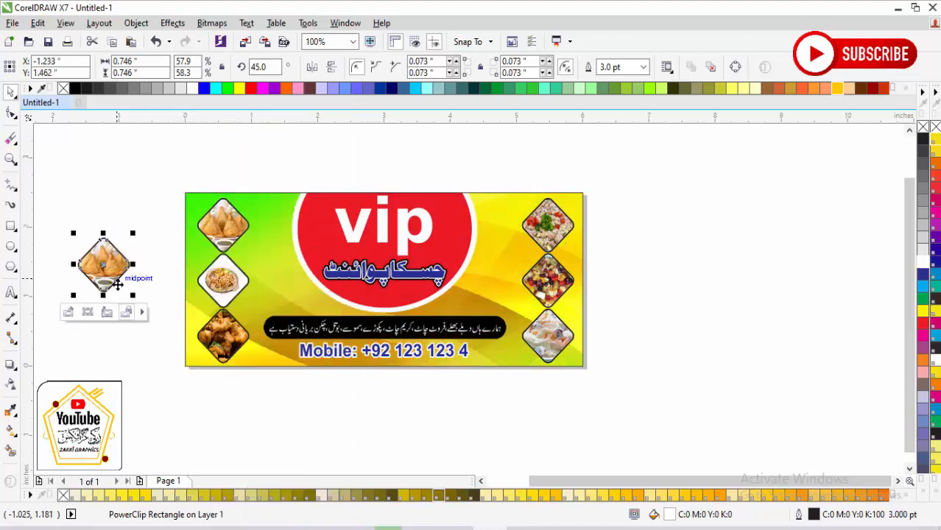
{"action": "left_click", "coordinate": [111, 324]}
{"action": "left_click", "coordinate": [109, 283]}
{"action": "left_click", "coordinate": [126, 314]}
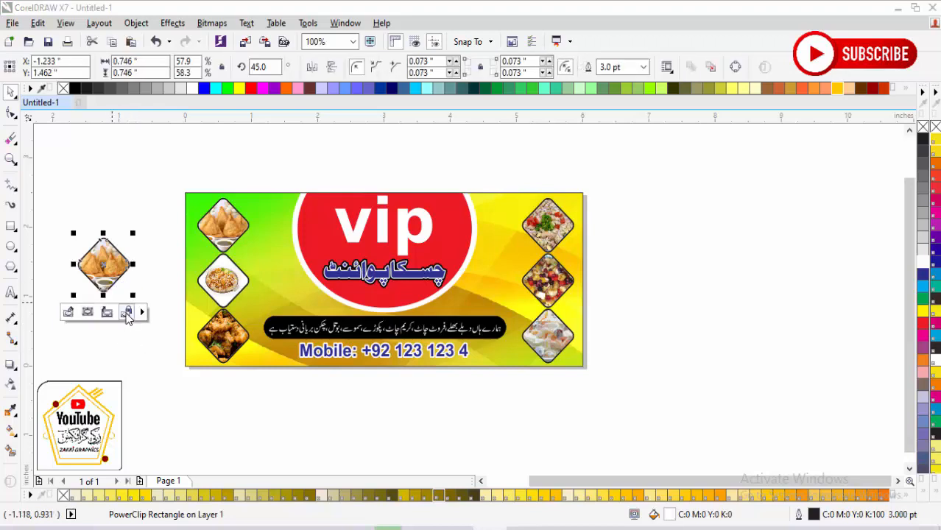
{"action": "left_click", "coordinate": [107, 312]}
{"action": "left_click_drag", "start_coordinate": [109, 271], "coordinate": [159, 300]}
{"action": "left_click", "coordinate": [112, 269]}
{"action": "key", "text": "Delete"}
Move the extracted samosa photo clear of the banner and PowerClip it into the banner's background rectangle.
{"action": "key", "text": "F2"}
{"action": "left_click_drag", "start_coordinate": [91, 159], "coordinate": [620, 385]}
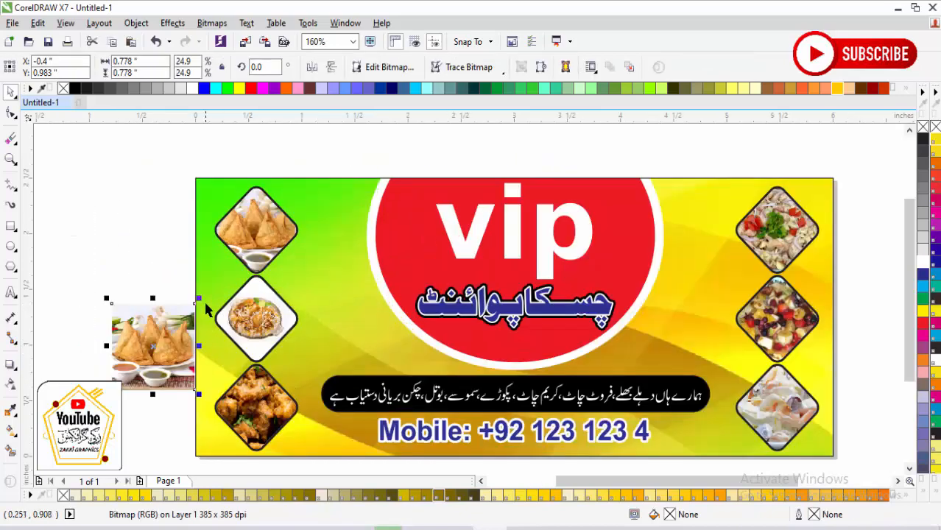
{"action": "left_click_drag", "start_coordinate": [163, 336], "coordinate": [121, 336]}
{"action": "right_click", "coordinate": [133, 339]}
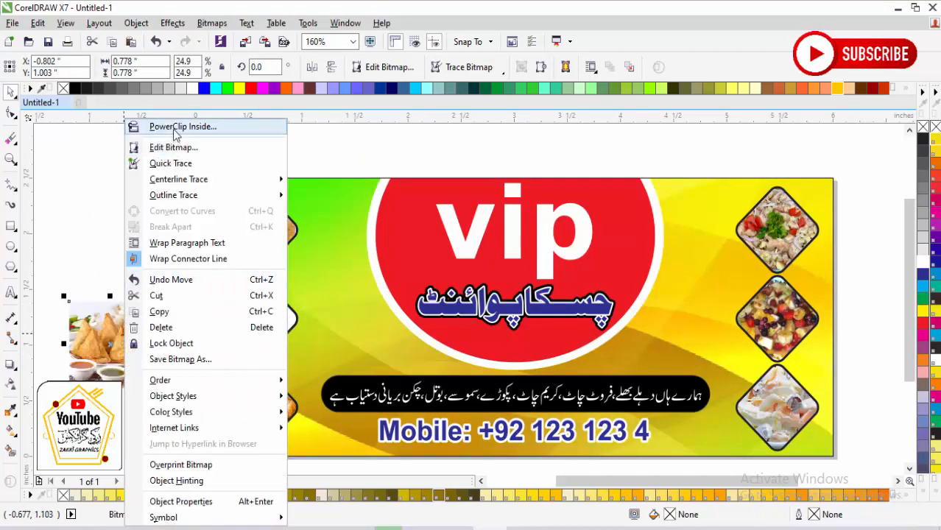
{"action": "left_click", "coordinate": [330, 174]}
{"action": "left_click", "coordinate": [332, 192]}
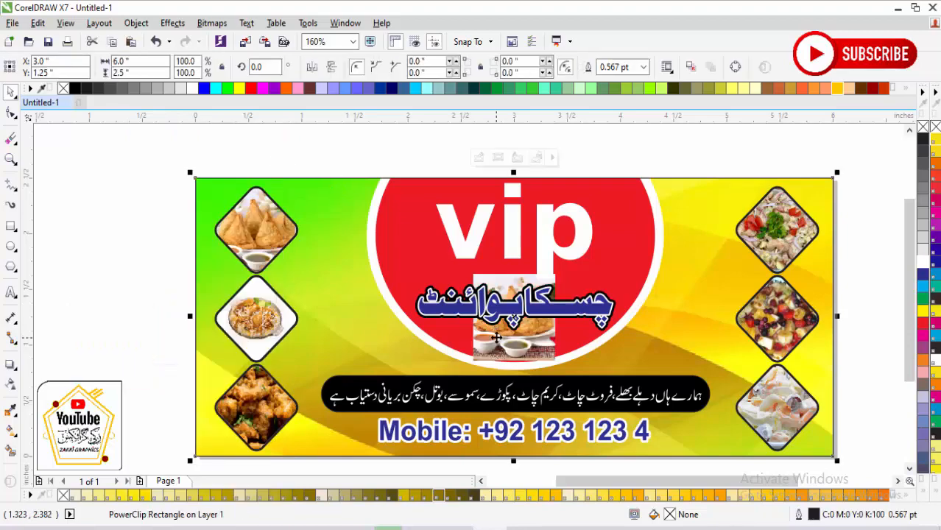
Edit the banner background's contents and enlarge the samosa photo to about 3.35 by 3.35 in over the banner's left part.
{"action": "left_click", "coordinate": [478, 158]}
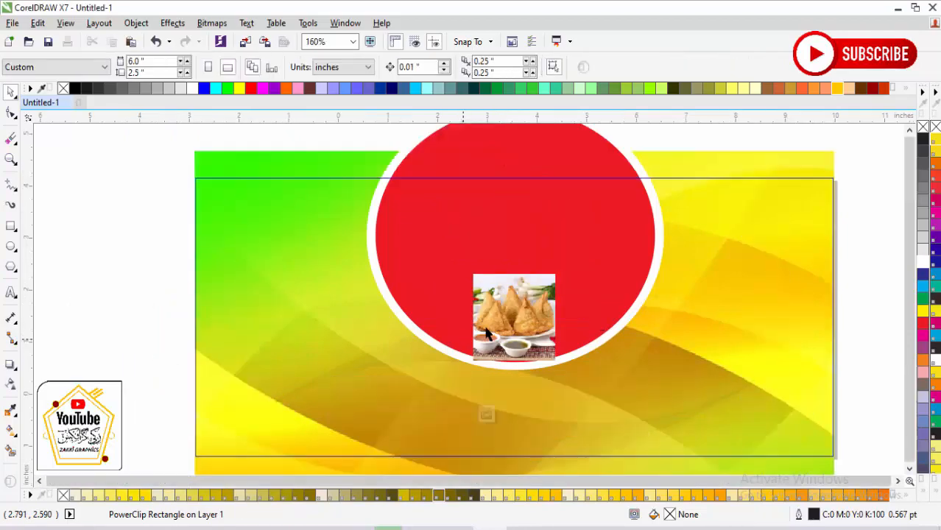
{"action": "scroll", "coordinate": [463, 303], "scroll_direction": "down", "scroll_amount": 2}
{"action": "left_click_drag", "start_coordinate": [506, 310], "coordinate": [433, 243]}
{"action": "left_click_drag", "start_coordinate": [340, 318], "coordinate": [365, 318]}
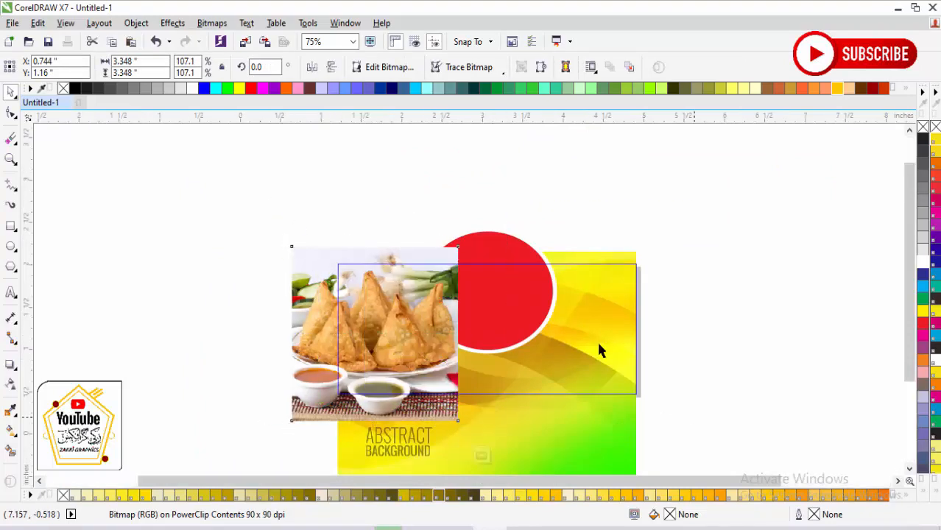
{"action": "scroll", "coordinate": [494, 331], "scroll_direction": "up", "scroll_amount": 2}
Stretch the samosa photo to 6 by 2.5 in, place it transparently behind the red circle, centre it on the page, and finish editing.
{"action": "left_click_drag", "start_coordinate": [333, 147], "coordinate": [630, 395]}
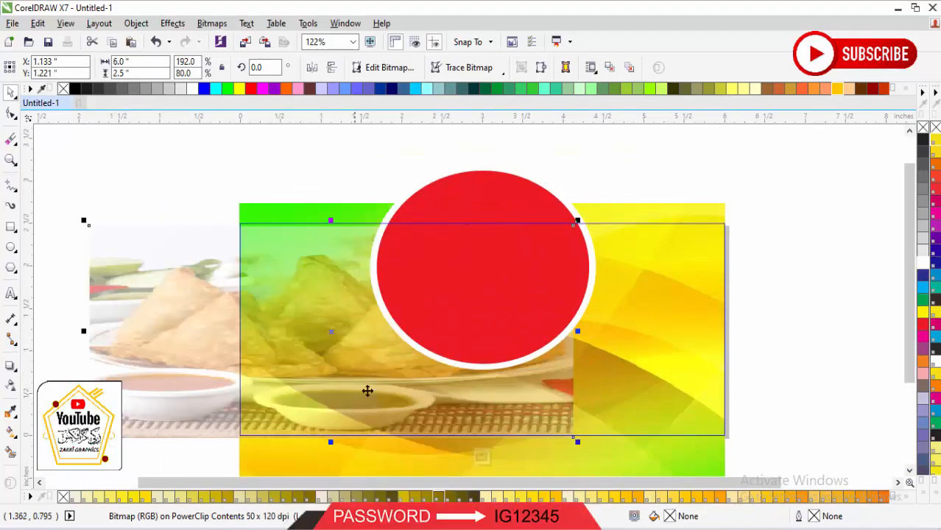
{"action": "key", "text": "p"}
{"action": "left_click_drag", "start_coordinate": [729, 219], "coordinate": [739, 213]}
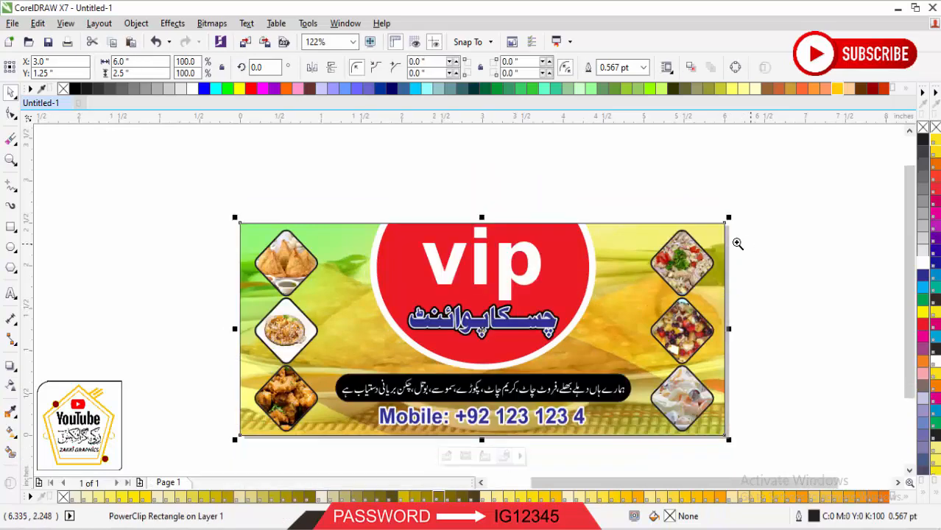
{"action": "left_click_drag", "start_coordinate": [737, 243], "coordinate": [267, 444]}
{"action": "key", "text": "F4"}
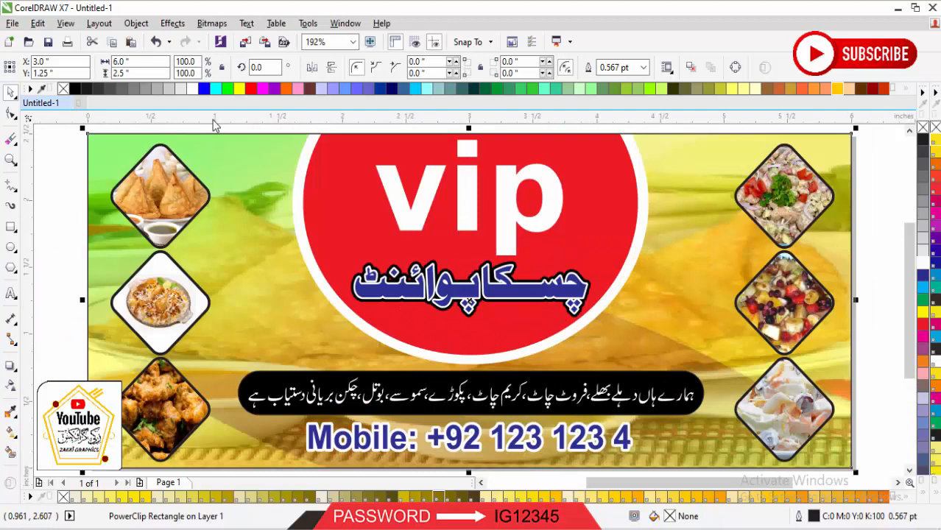
Select the three left diamonds, try a white outline on them, and undo the colour change.
{"action": "left_click_drag", "start_coordinate": [58, 138], "coordinate": [230, 460]}
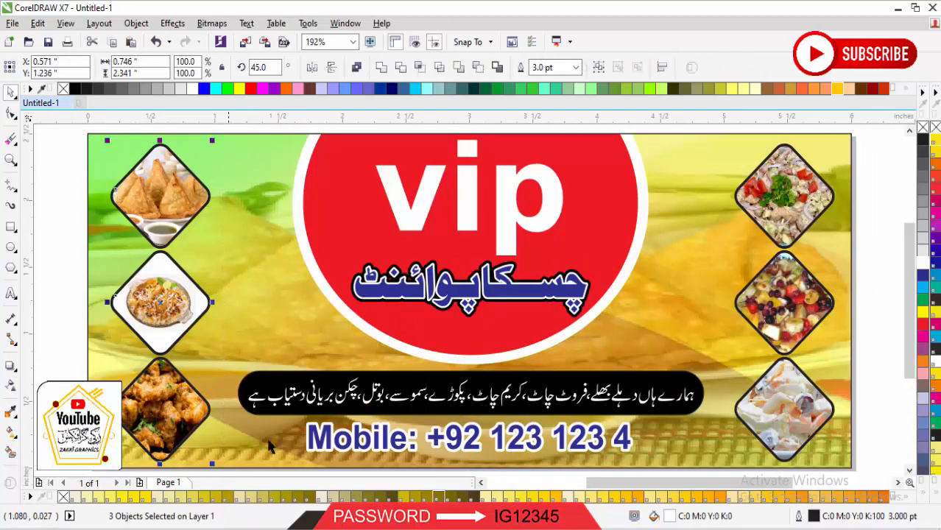
{"action": "right_click", "coordinate": [923, 266]}
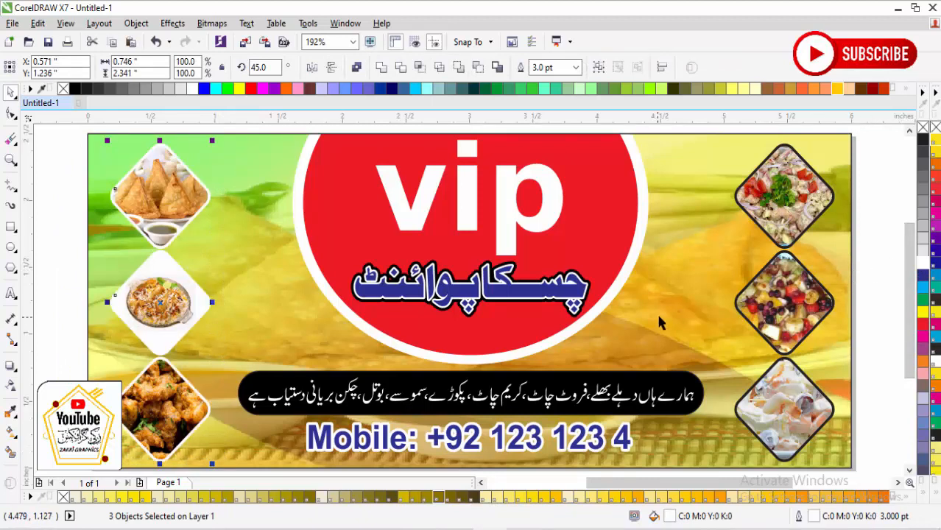
{"action": "key", "text": "F12"}
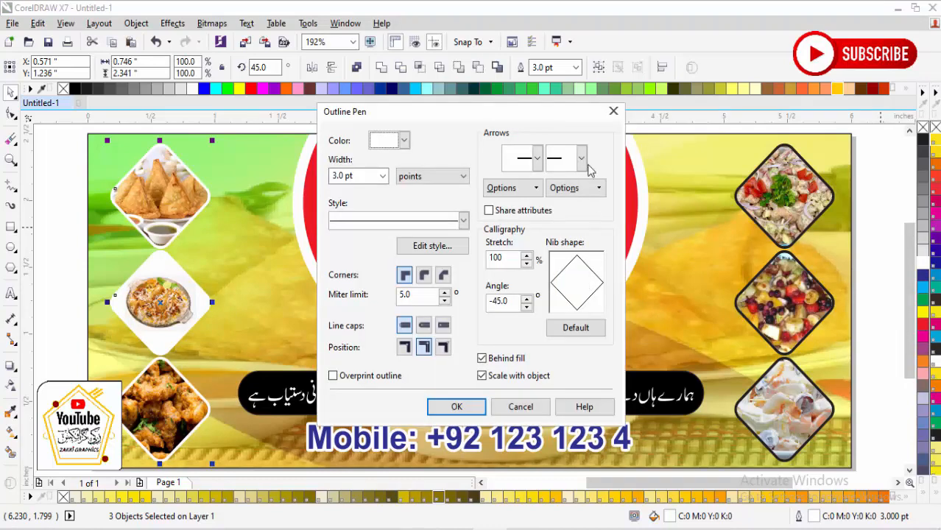
{"action": "left_click", "coordinate": [612, 112]}
{"action": "key", "text": "ctrl+z"}
Set the outline width of the three left diamonds to 1 pt.
{"action": "key", "text": "F12"}
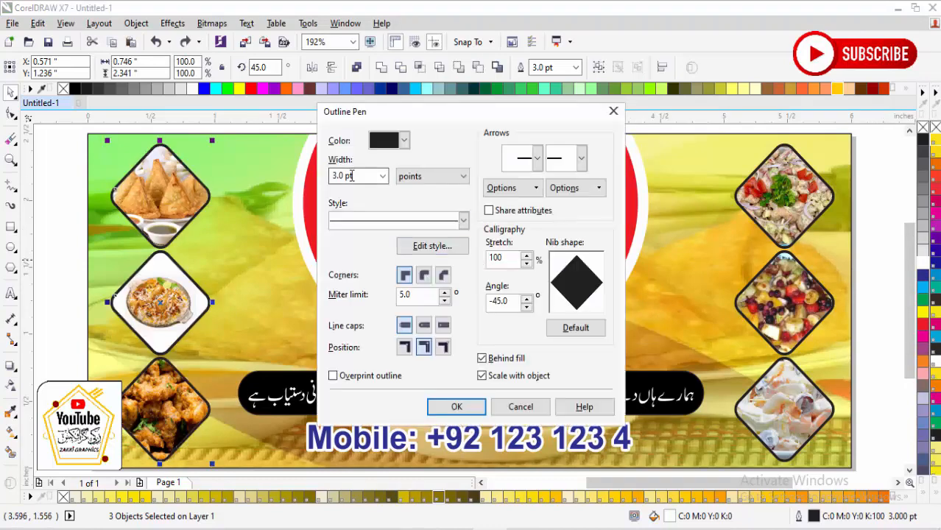
{"action": "type", "text": "1"}
{"action": "key", "text": "Return"}
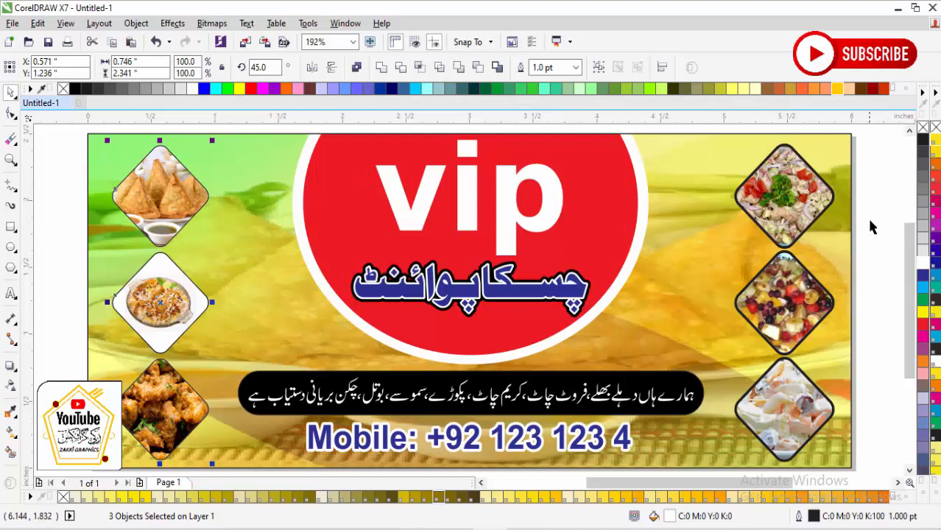
Select the three right diamonds and repeat the 1 pt outline change on them.
{"action": "left_click", "coordinate": [871, 158]}
{"action": "left_click_drag", "start_coordinate": [741, 346], "coordinate": [729, 463]}
{"action": "key", "text": "ctrl+r"}
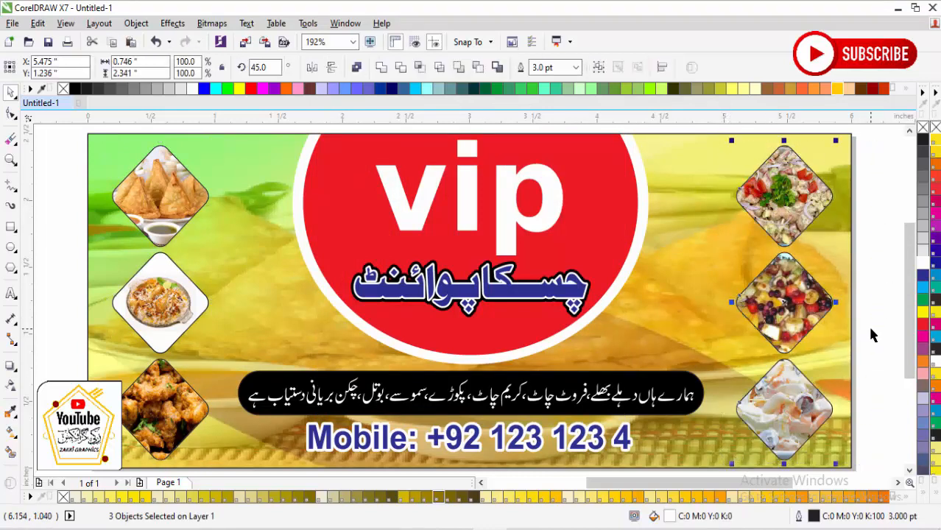
{"action": "left_click", "coordinate": [854, 339]}
{"action": "left_click", "coordinate": [621, 249]}
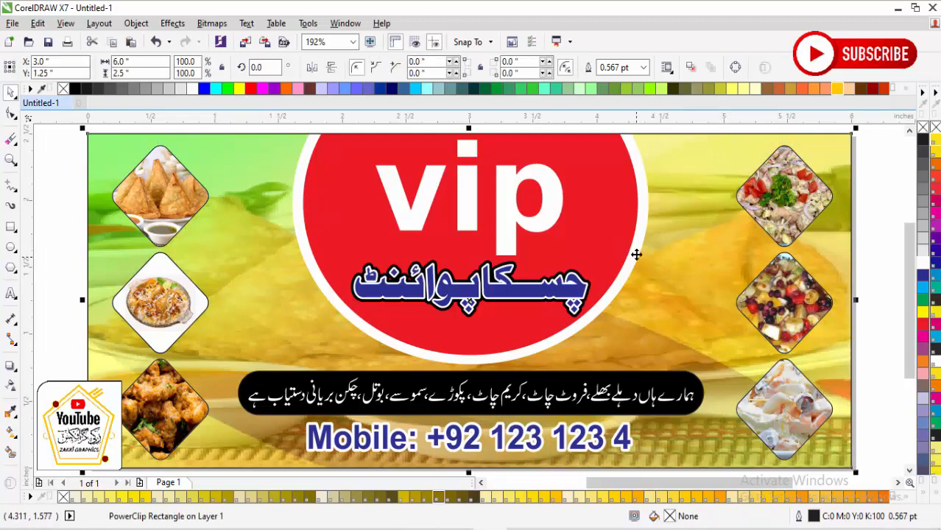
{"action": "scroll", "coordinate": [442, 477], "scroll_direction": "down", "scroll_amount": 3}
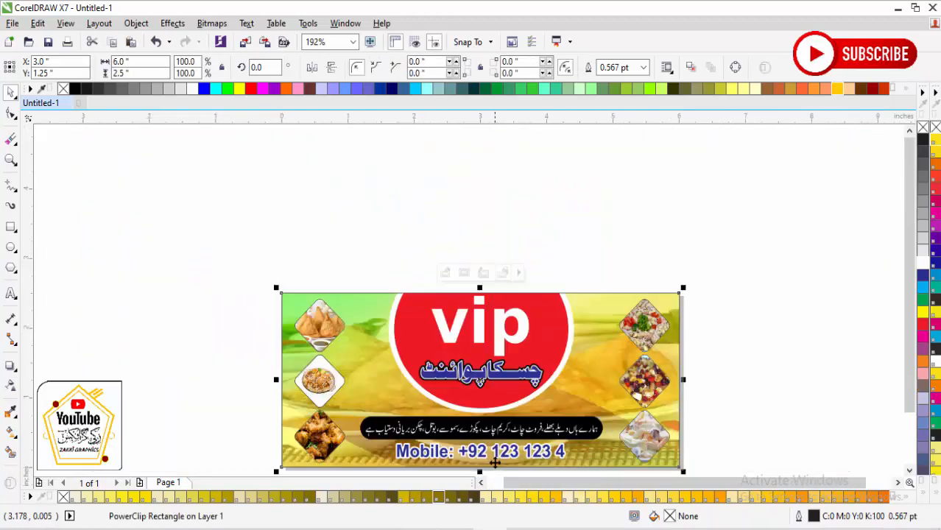
{"action": "left_click_drag", "start_coordinate": [253, 271], "coordinate": [259, 274]}
{"action": "scroll", "coordinate": [457, 300], "scroll_direction": "down", "scroll_amount": 1}
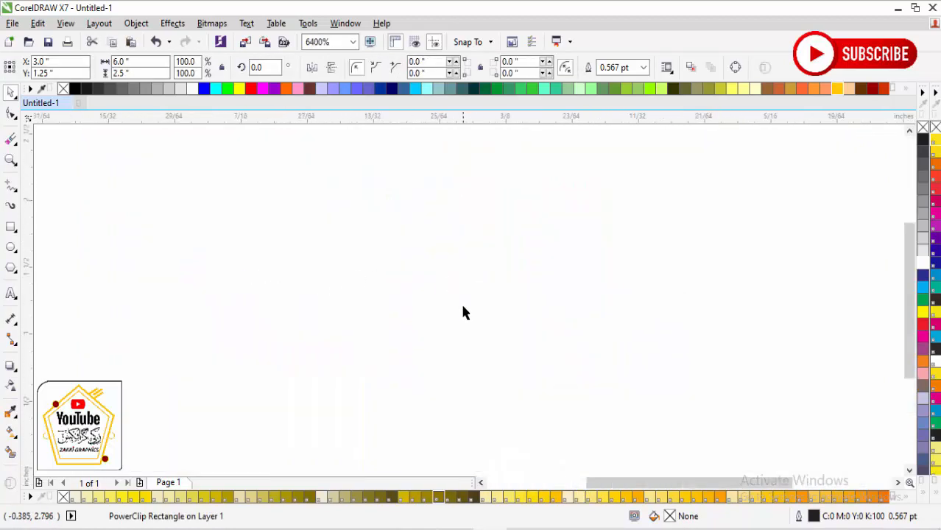
{"action": "key", "text": "F4"}
{"action": "scroll", "coordinate": [415, 165], "scroll_direction": "down", "scroll_amount": 3}
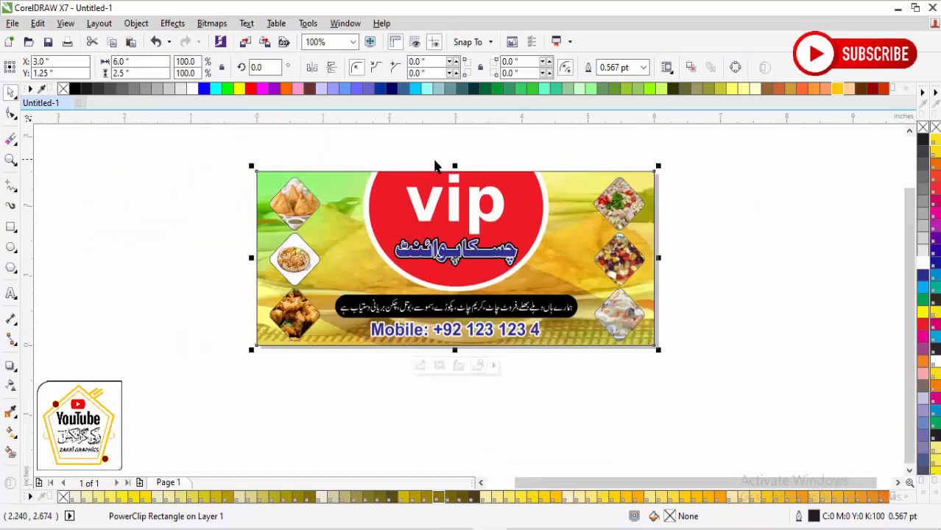
{"action": "left_click", "coordinate": [418, 164]}
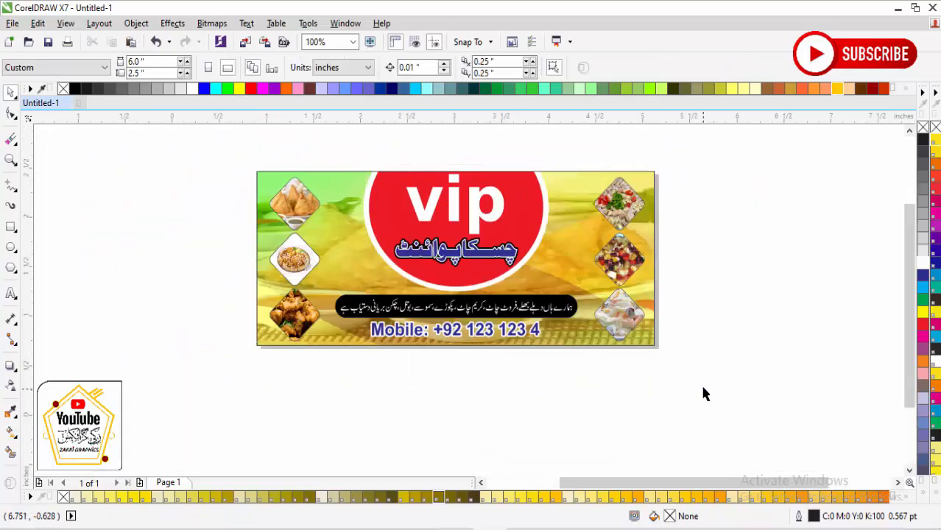
Edit the background PowerClip's contents, widen the red circle about its centre into an ellipse about 3.44 in wide, and finish editing.
{"action": "scroll", "coordinate": [452, 184], "scroll_direction": "up", "scroll_amount": 2}
{"action": "left_click", "coordinate": [454, 238]}
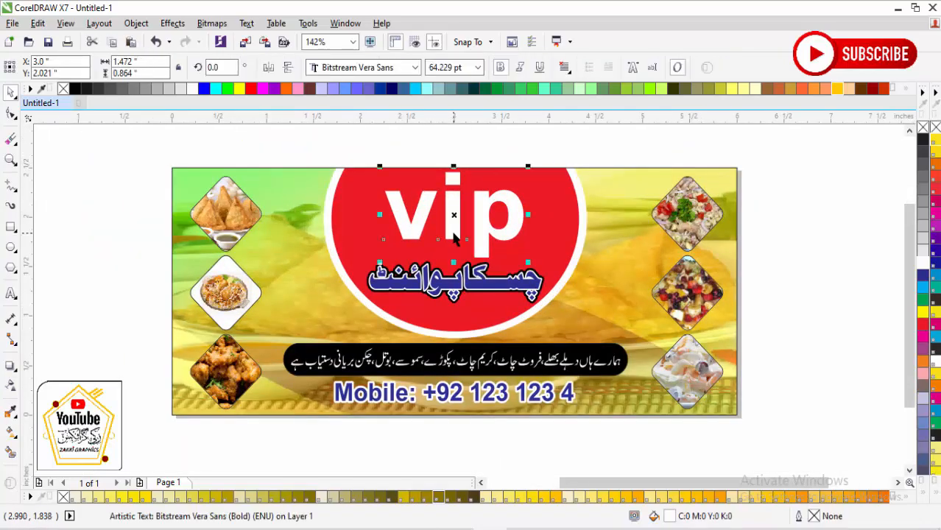
{"action": "left_click", "coordinate": [610, 204]}
{"action": "left_click", "coordinate": [420, 436]}
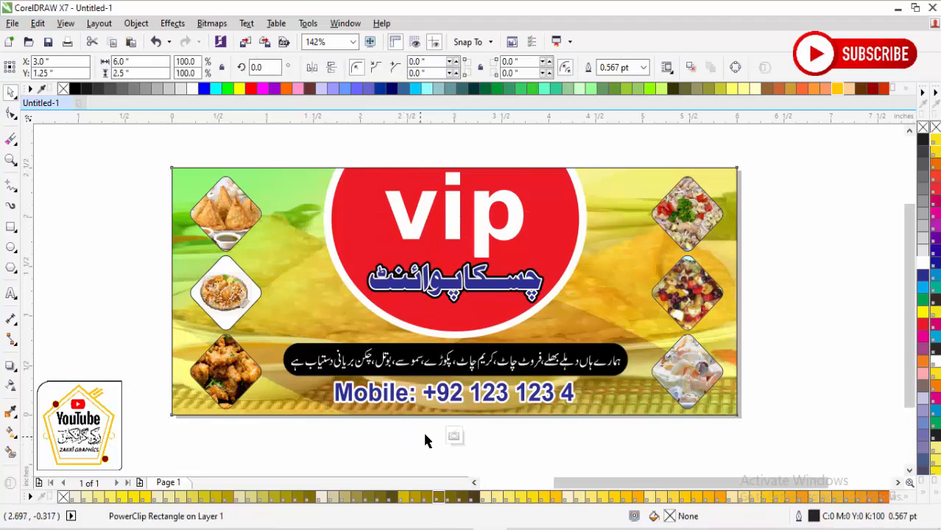
{"action": "left_click", "coordinate": [526, 271]}
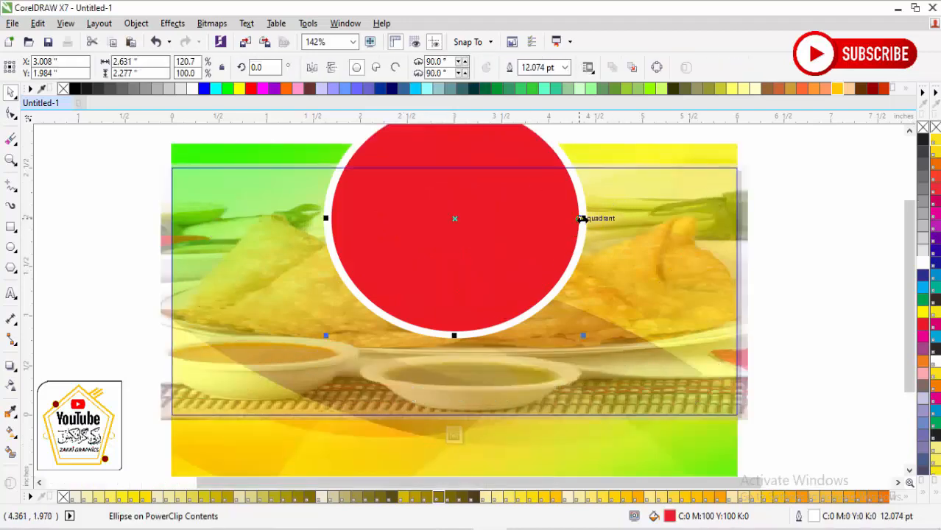
{"action": "left_click_drag", "start_coordinate": [581, 220], "coordinate": [620, 219]}
{"action": "left_click_drag", "start_coordinate": [613, 226], "coordinate": [622, 223]}
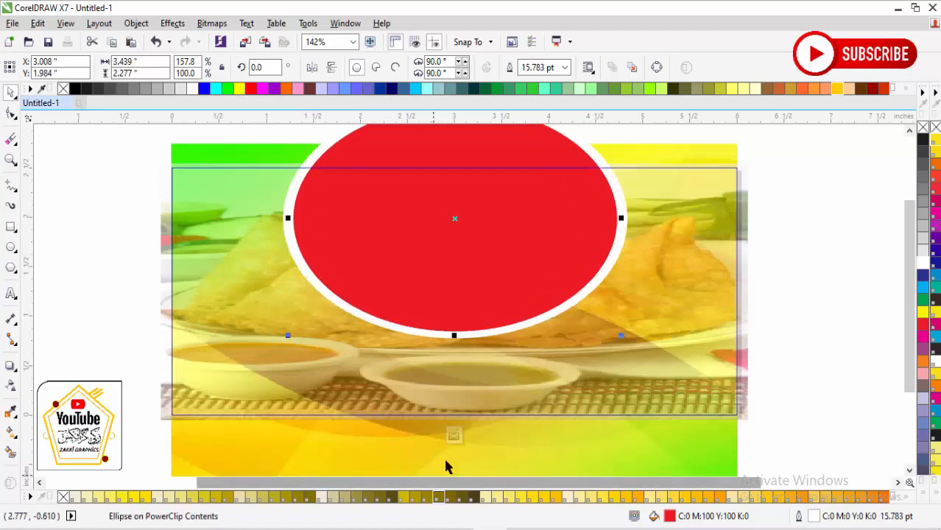
{"action": "left_click", "coordinate": [453, 435]}
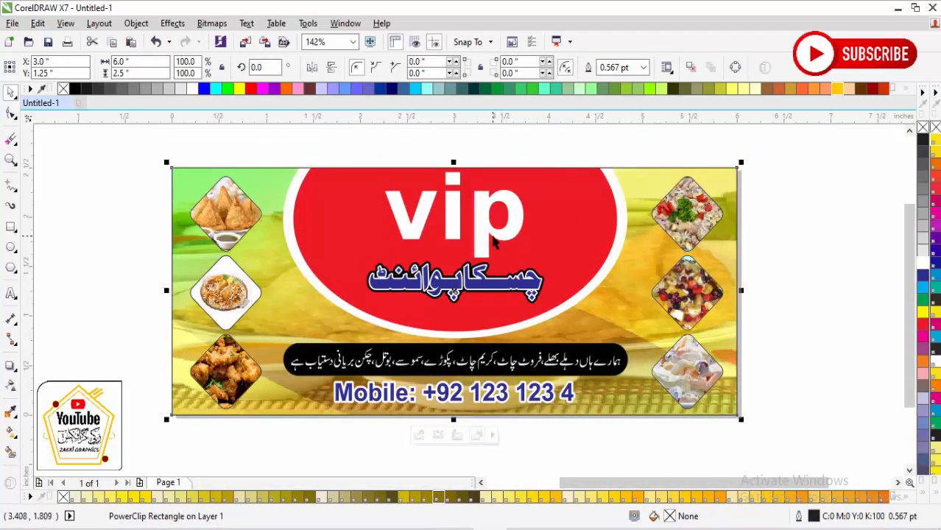
Stretch the "vip" text horizontally about its centre to about 2.91 in wide, keeping its height.
{"action": "left_click", "coordinate": [466, 232], "text": "ctrl"}
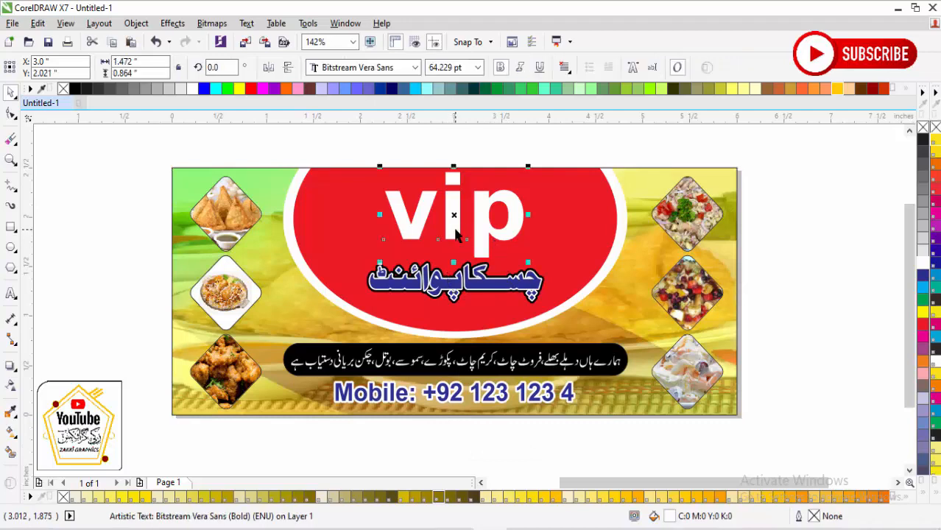
{"action": "left_click_drag", "start_coordinate": [533, 217], "coordinate": [597, 220]}
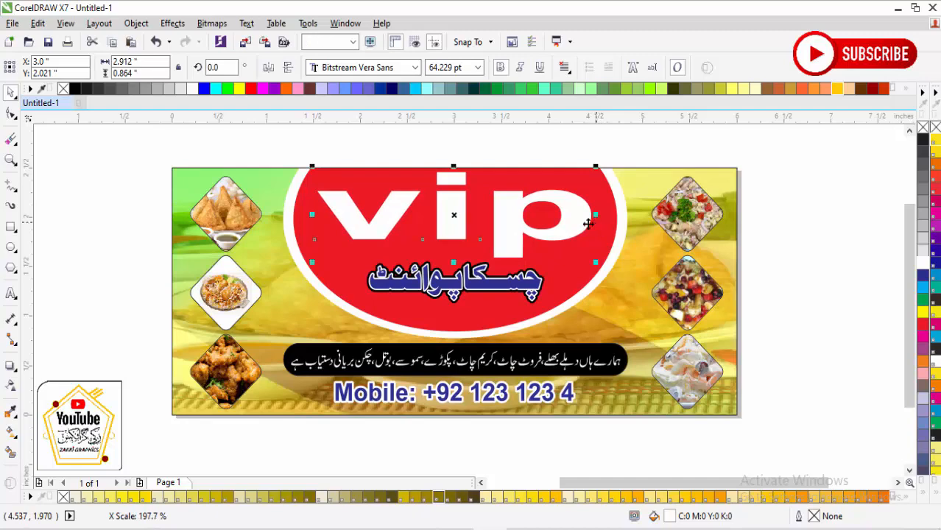
Enlarge both layers of the Urdu shop name proportionally about their centre to about 2.19 by 0.43 in, undoing one extra enlargement, and deselect them.
{"action": "scroll", "coordinate": [696, 352], "scroll_direction": "up", "scroll_amount": 2}
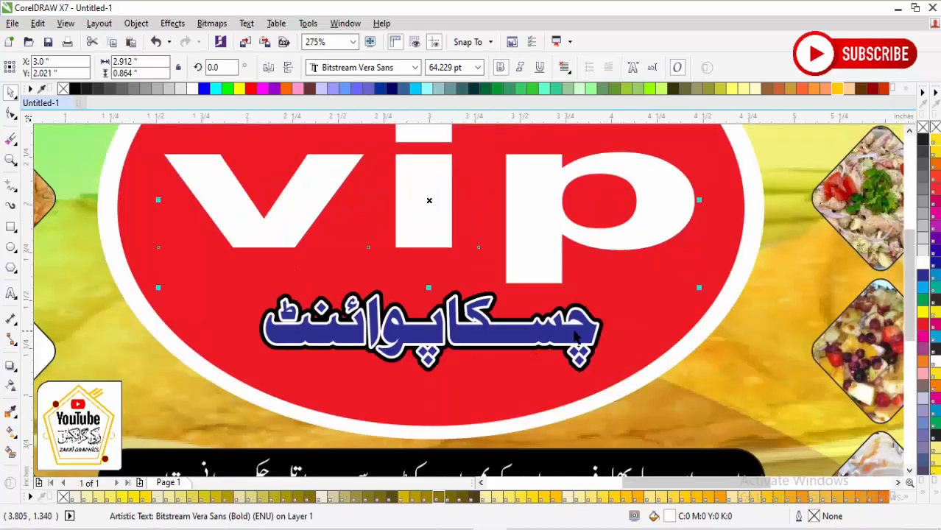
{"action": "left_click_drag", "start_coordinate": [637, 289], "coordinate": [225, 385]}
{"action": "left_click_drag", "start_coordinate": [602, 291], "coordinate": [631, 295]}
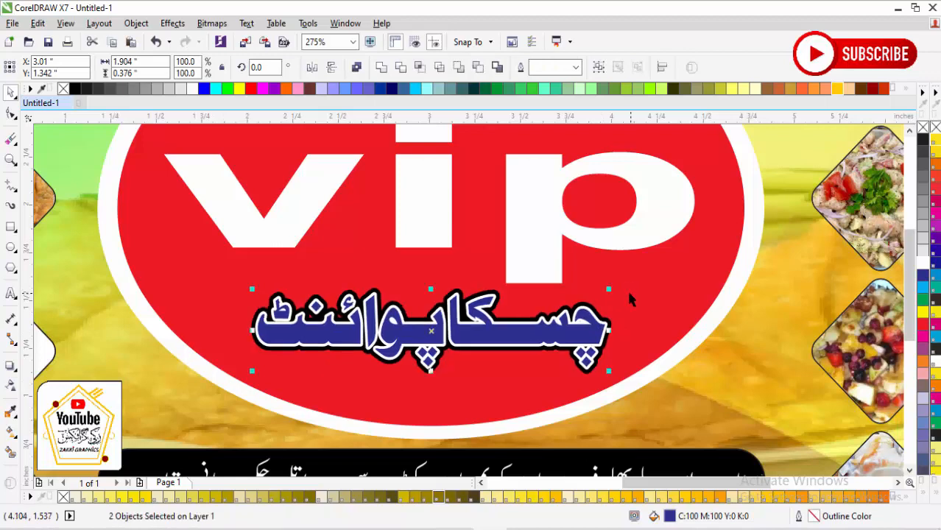
{"action": "key", "text": "ctrl+r"}
{"action": "key", "text": "ctrl+r"}
{"action": "key", "text": "ctrl+r"}
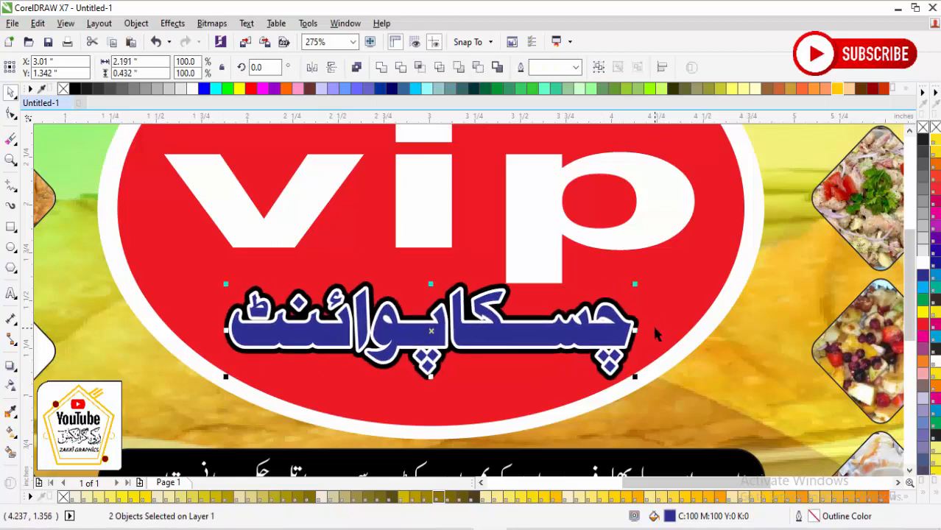
{"action": "key", "text": "ctrl+r"}
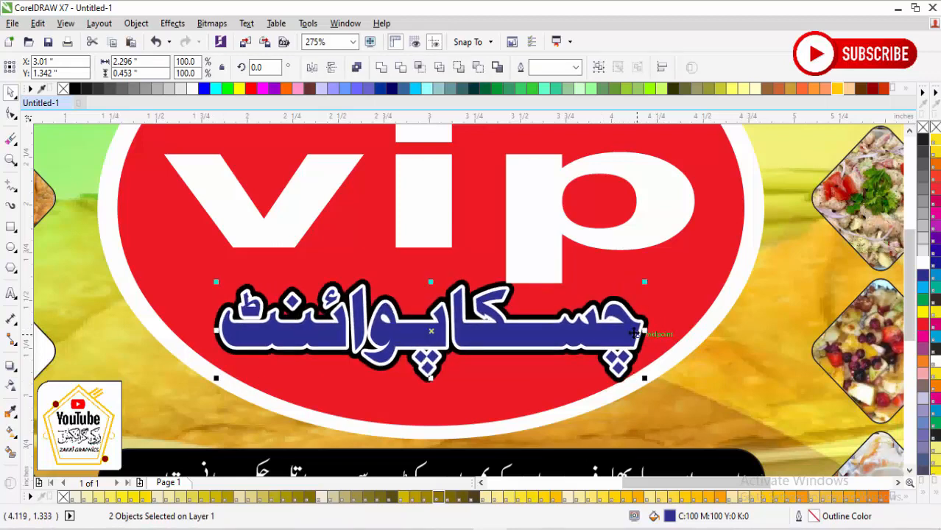
{"action": "key", "text": "ctrl+z"}
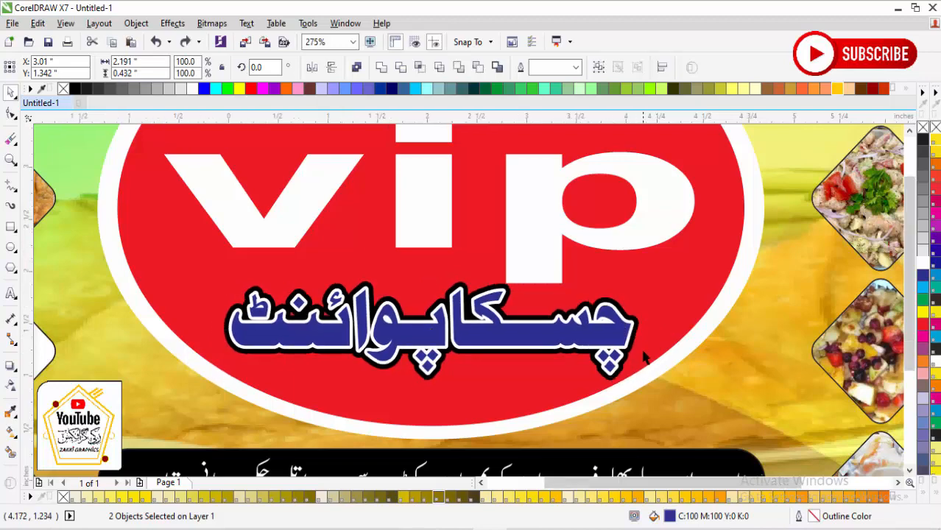
{"action": "key", "text": "F4"}
{"action": "left_click", "coordinate": [253, 127]}
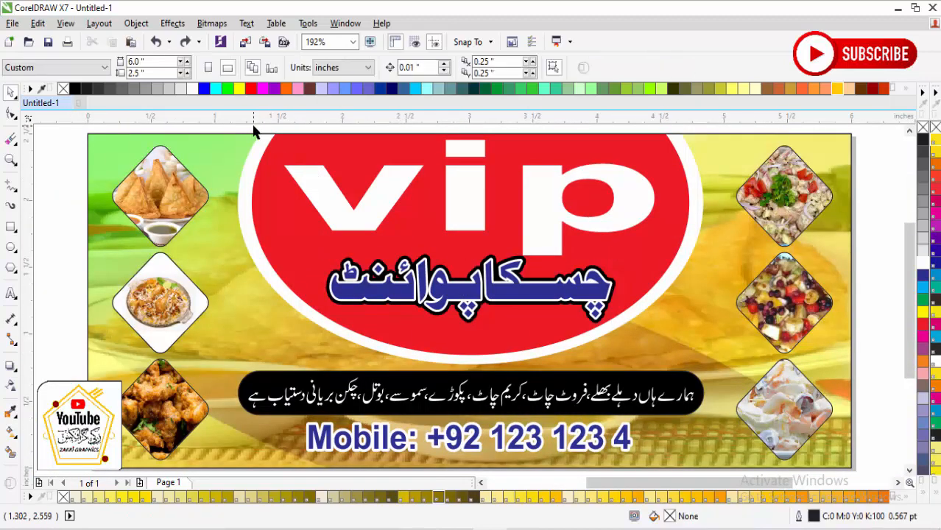